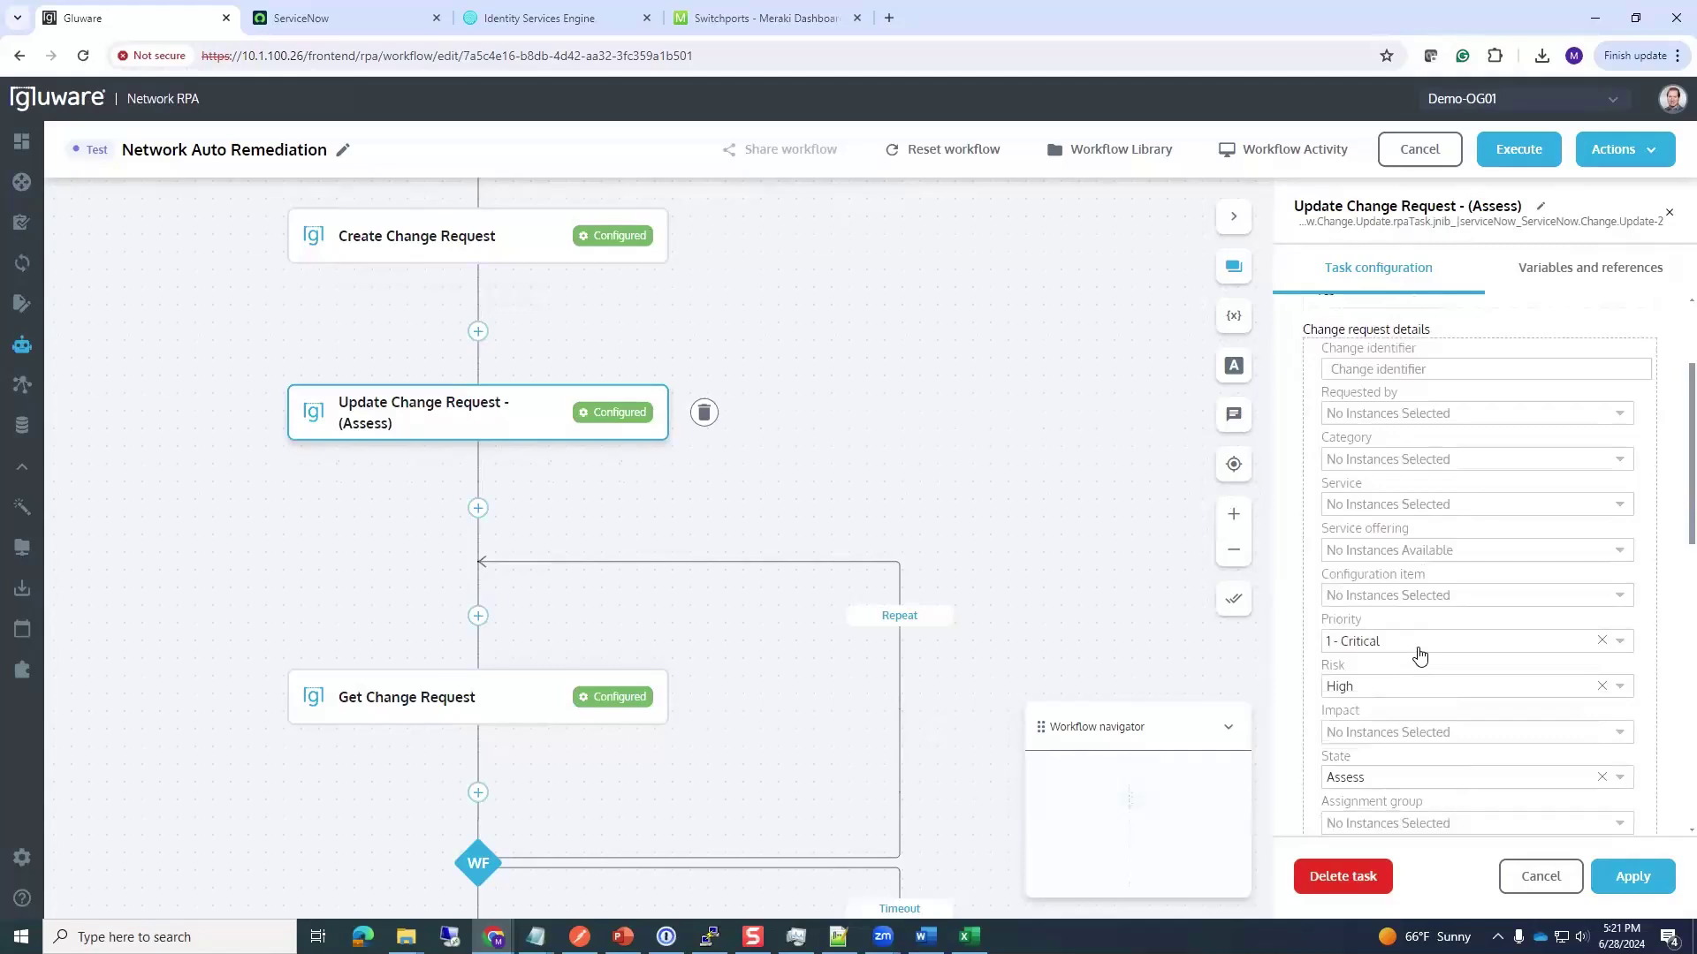
Review the change details of the Update Change Request - (Assess) task, and inspect the Get Change Request task's approval variable
{"action": "scroll", "coordinate": [1417, 648], "scroll_direction": "down", "scroll_amount": 1}
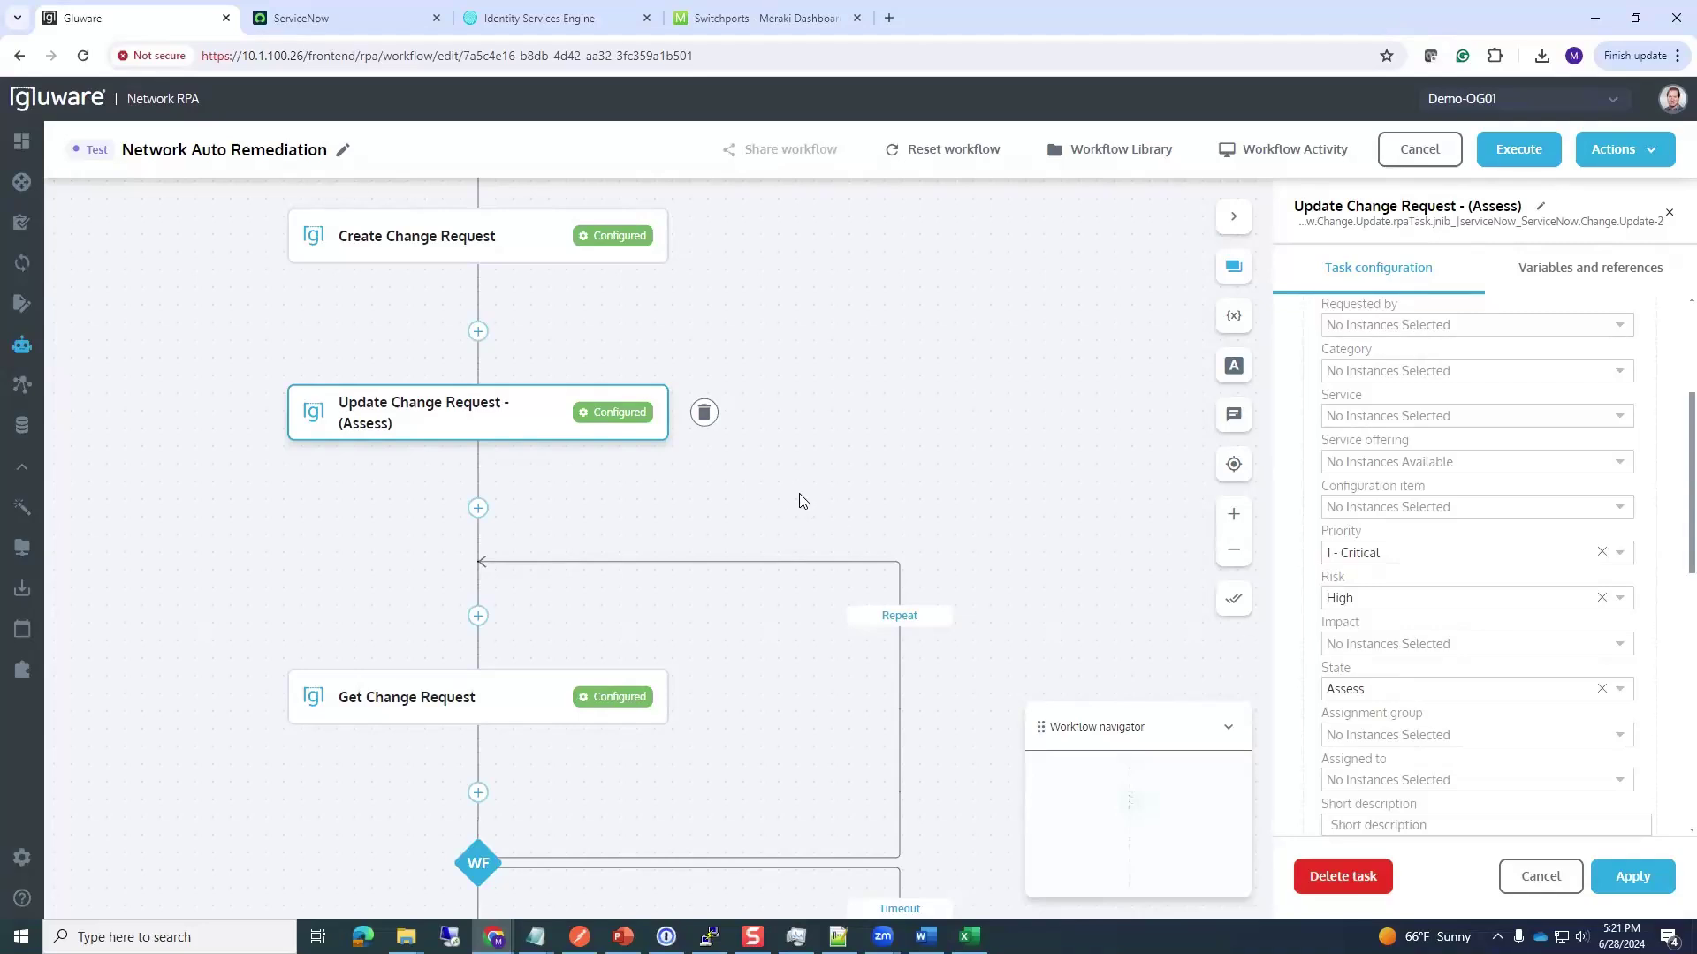
{"action": "left_click_drag", "start_coordinate": [799, 496], "coordinate": [772, 474]}
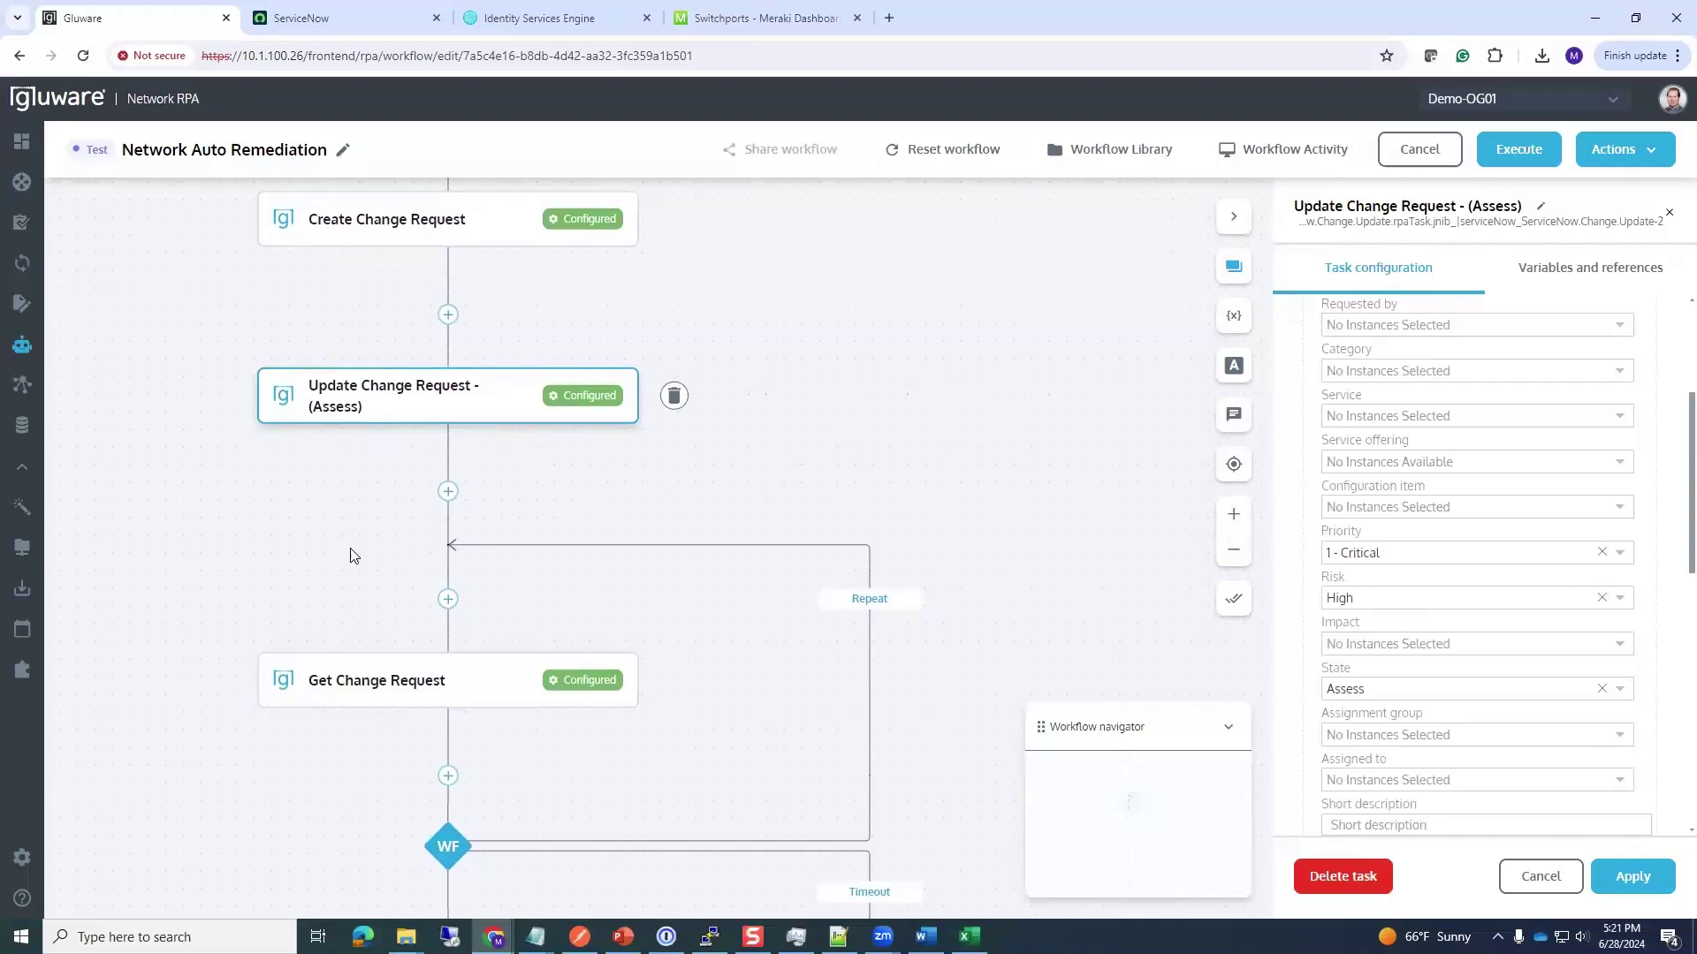
{"action": "left_click_drag", "start_coordinate": [351, 557], "coordinate": [367, 454]}
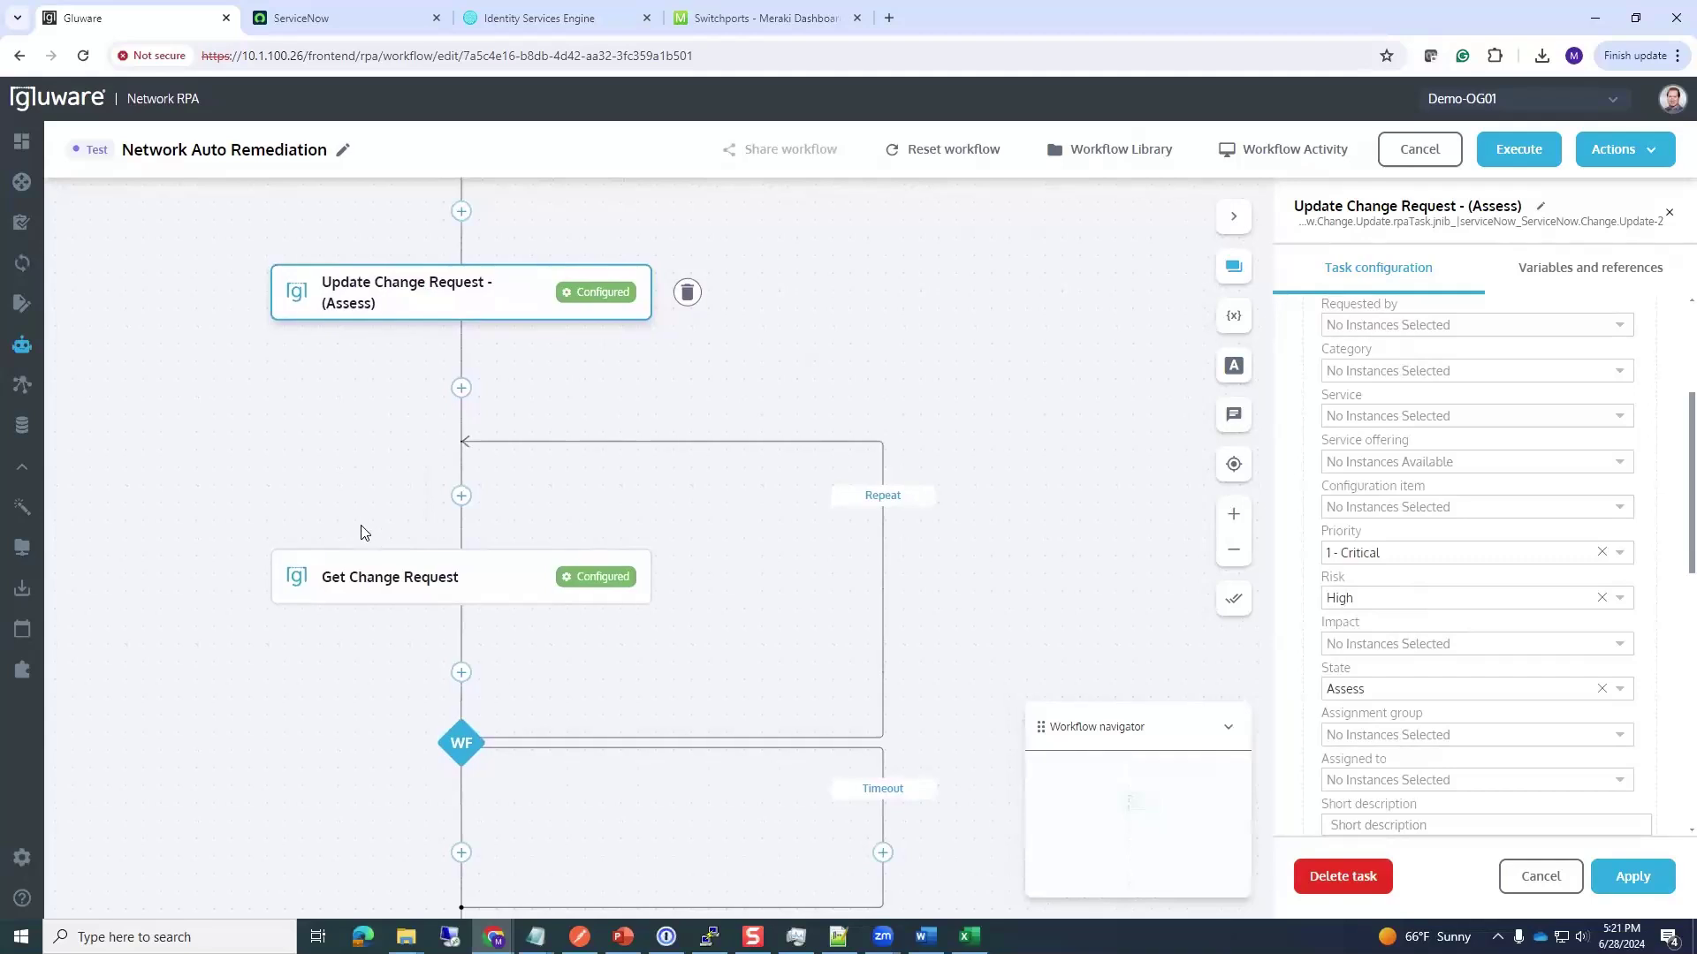
{"action": "left_click", "coordinate": [370, 575]}
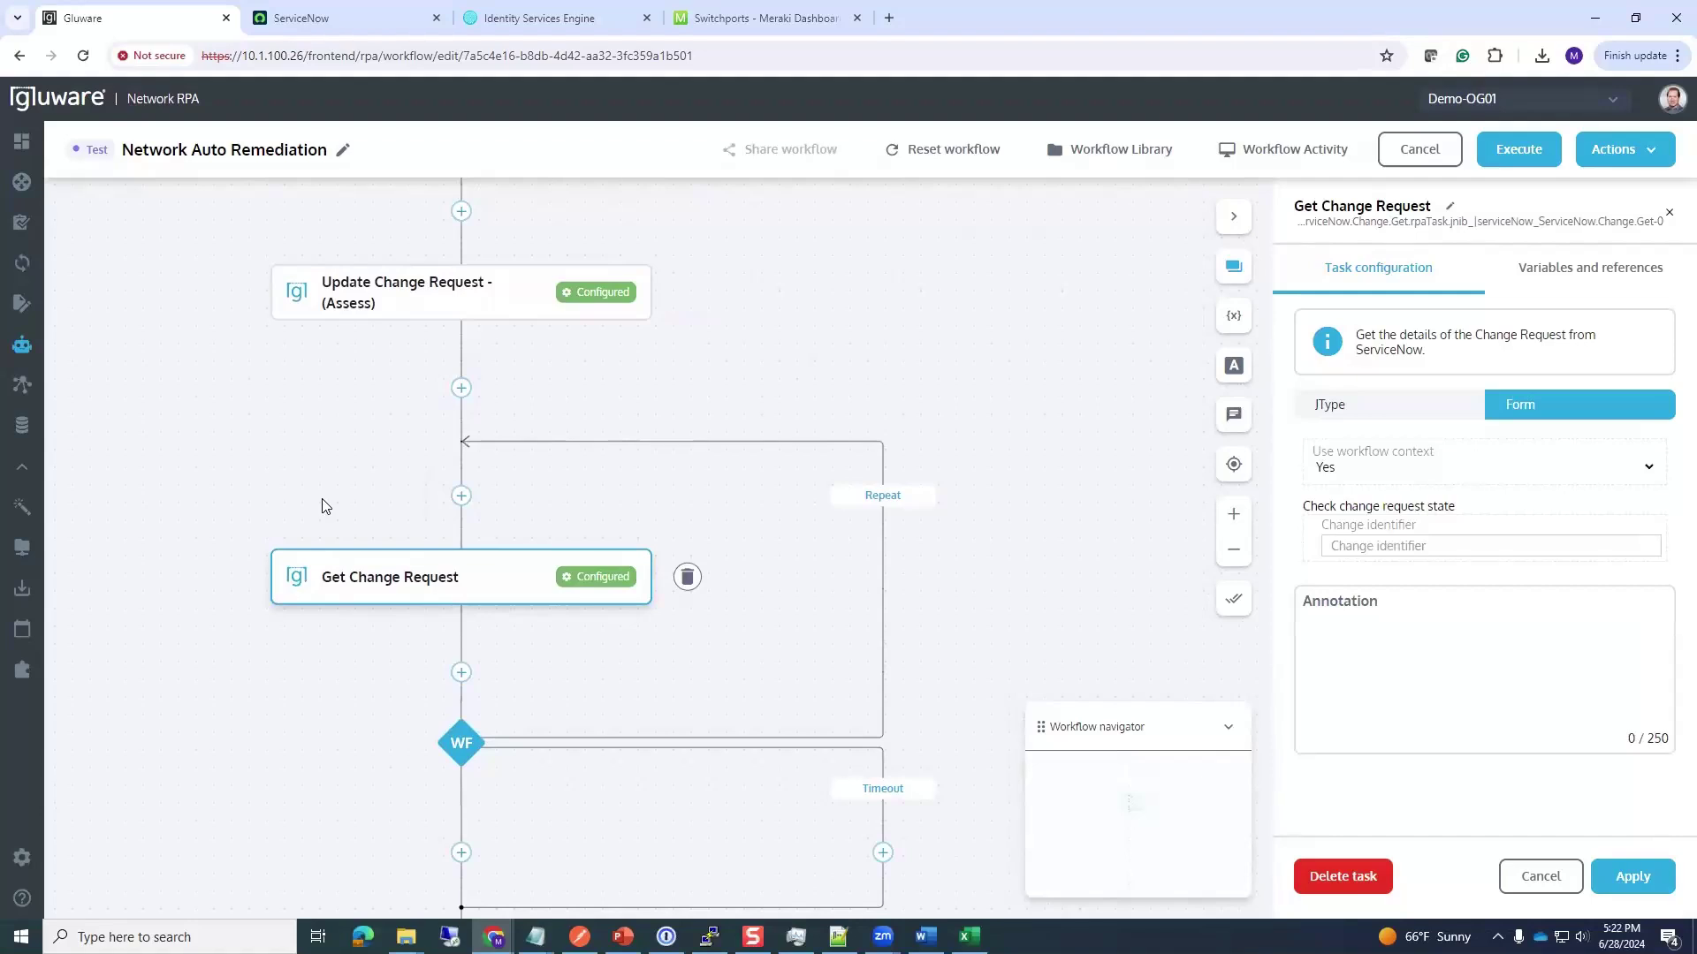
{"action": "left_click", "coordinate": [1557, 279]}
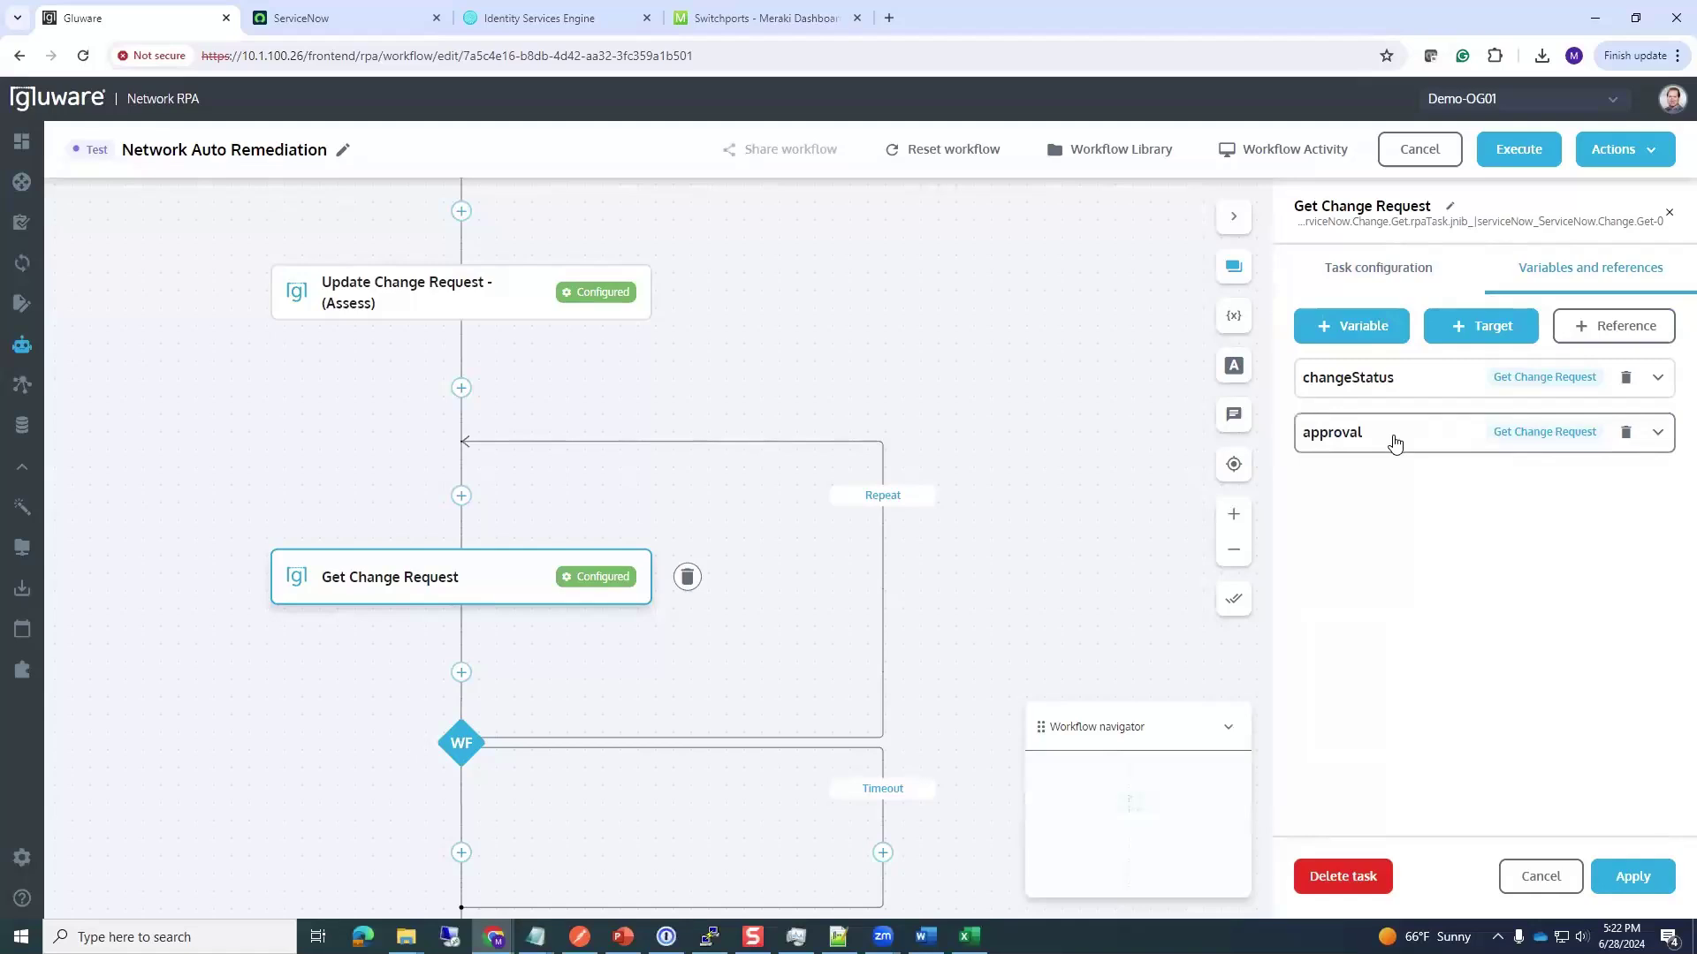
{"action": "left_click", "coordinate": [1658, 434]}
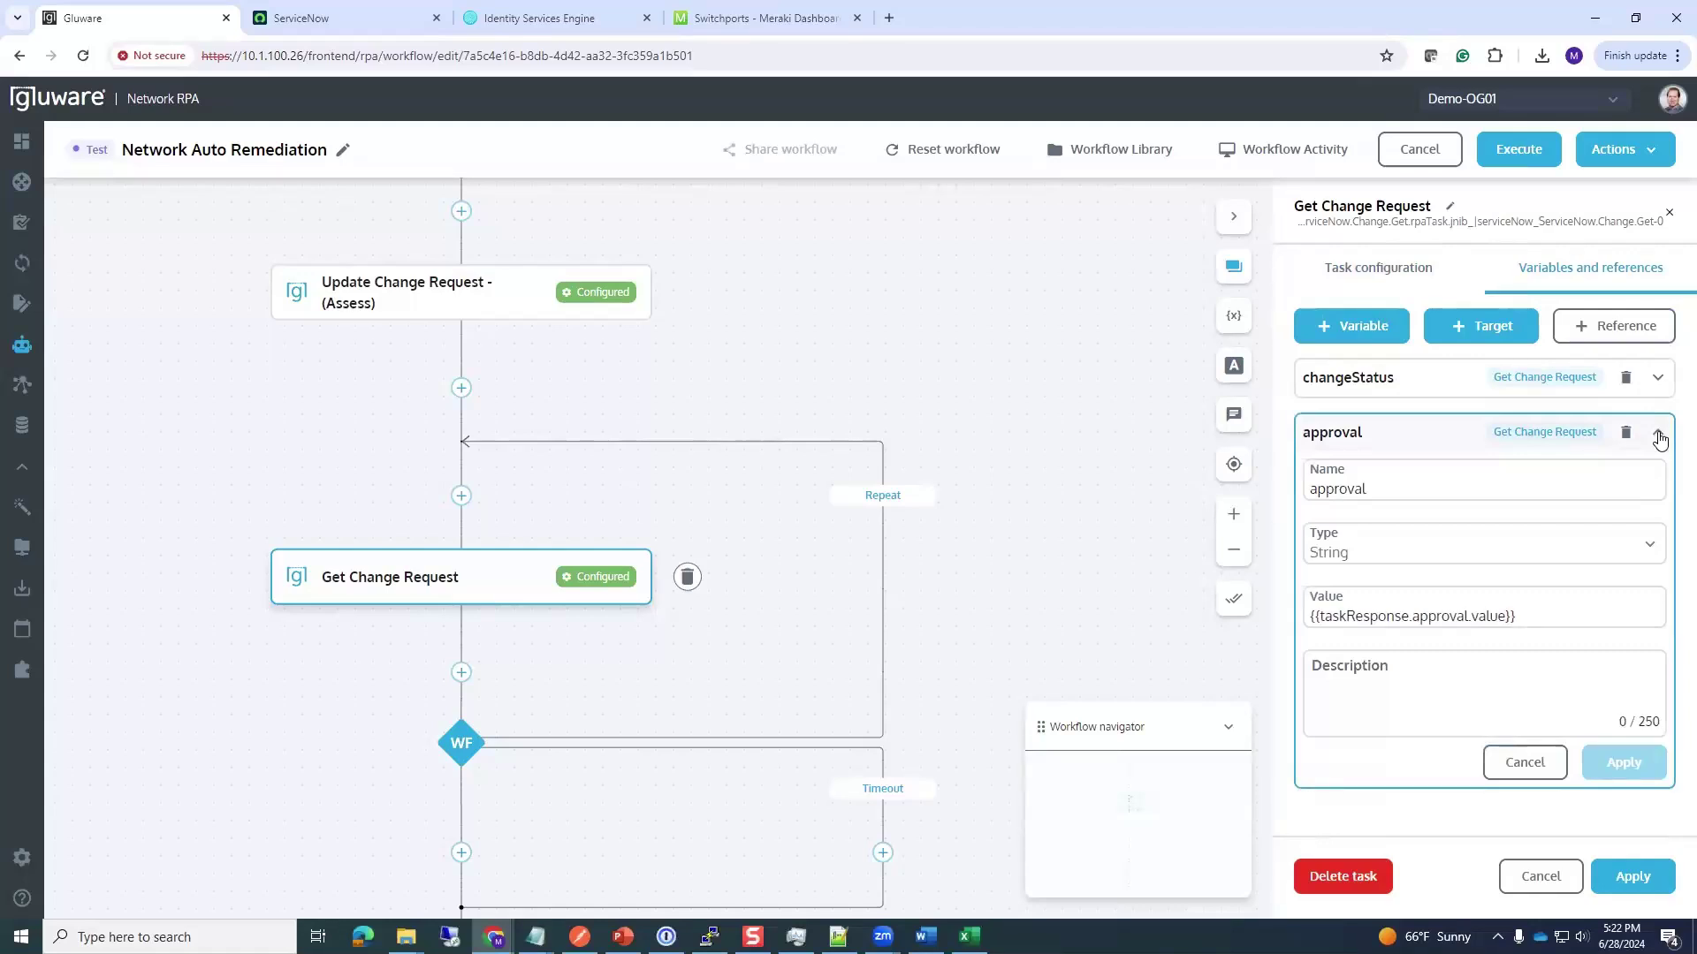
{"action": "left_click", "coordinate": [1659, 436]}
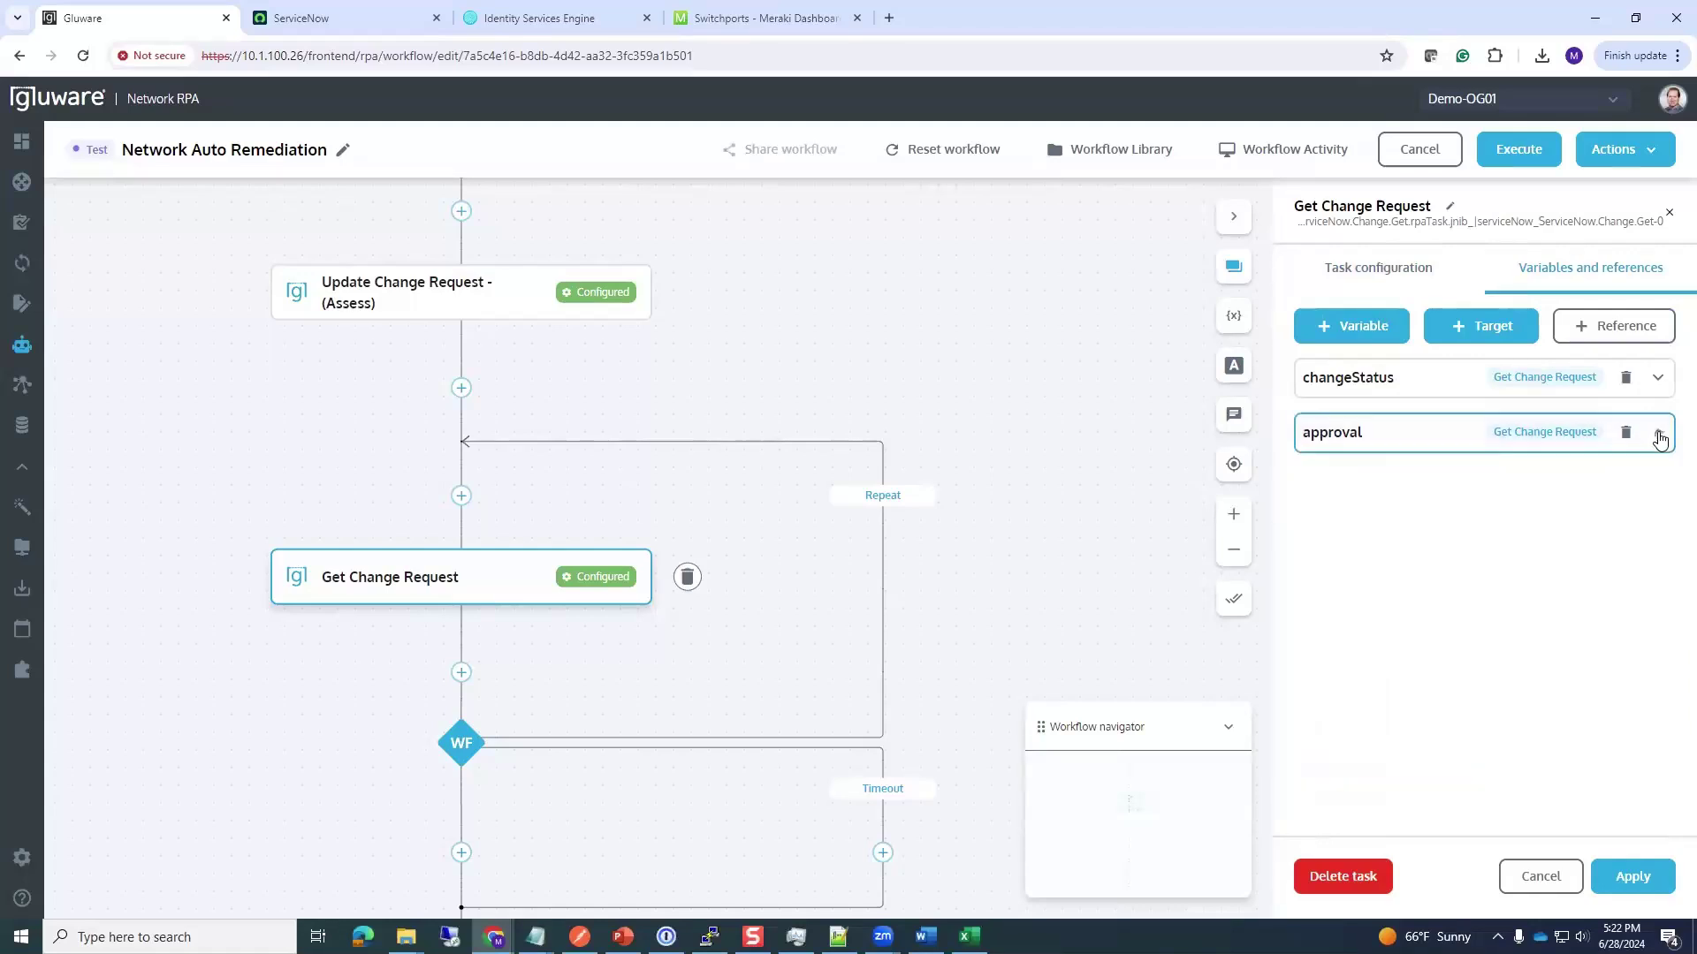
Open the Wait for operator after Get Change Request and review its condition, repeat interval and stop time
{"action": "left_click", "coordinate": [457, 747]}
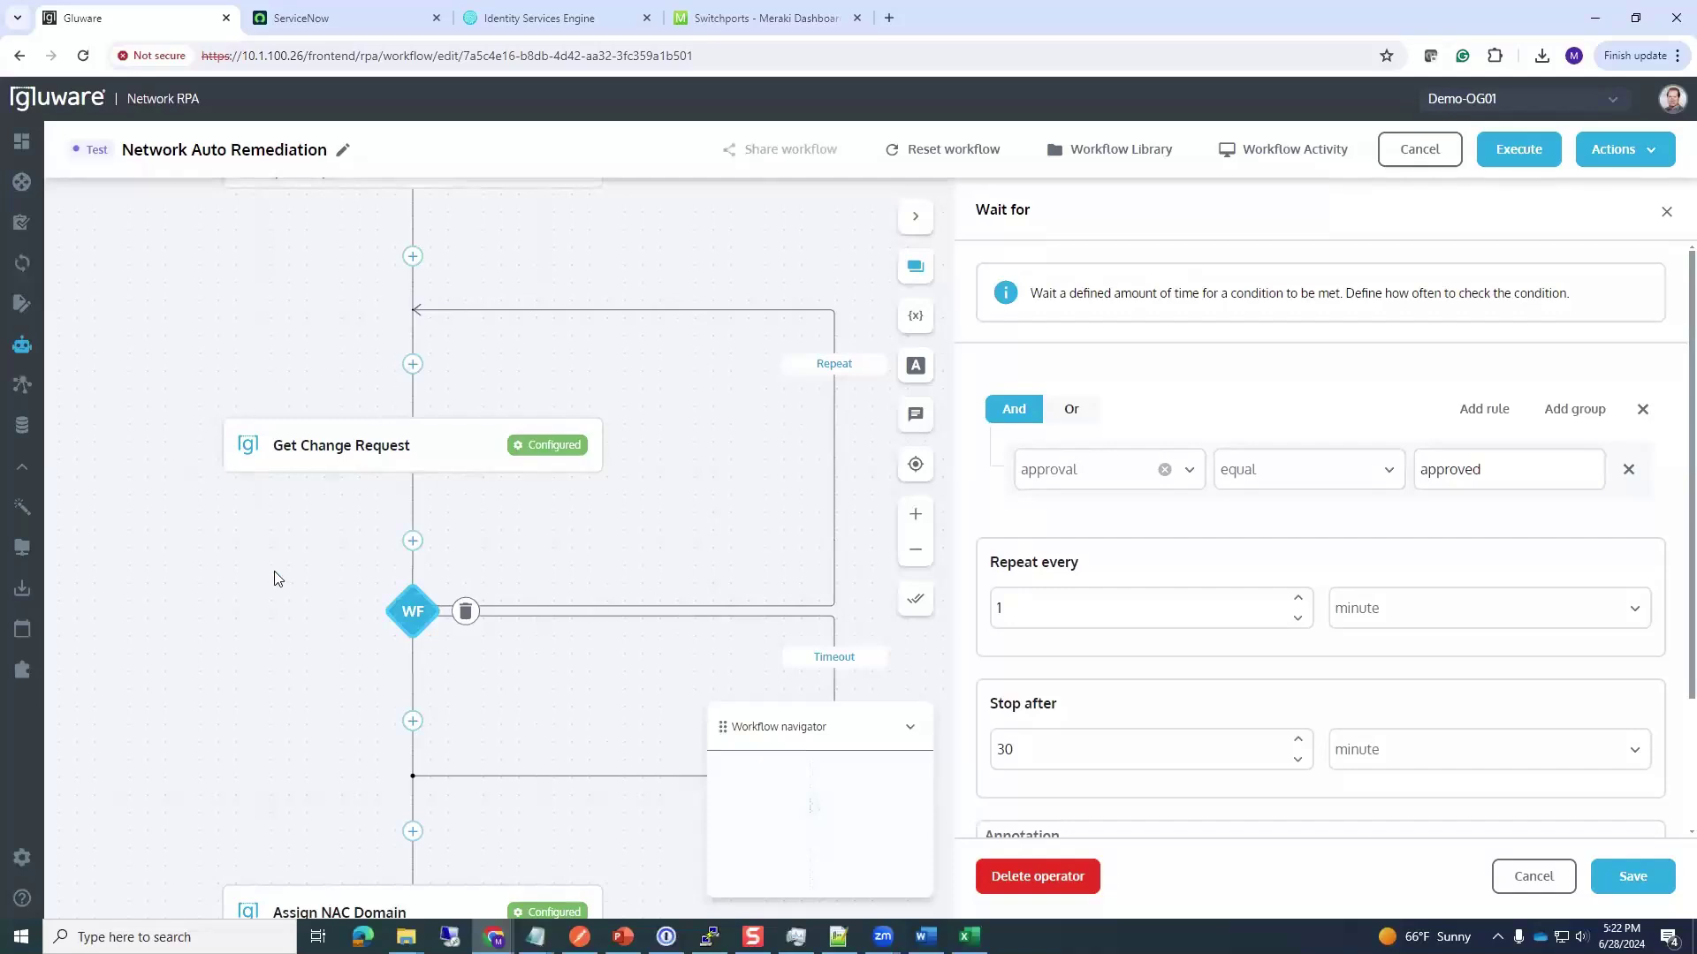
{"action": "scroll", "coordinate": [336, 698], "scroll_direction": "down", "scroll_amount": 3}
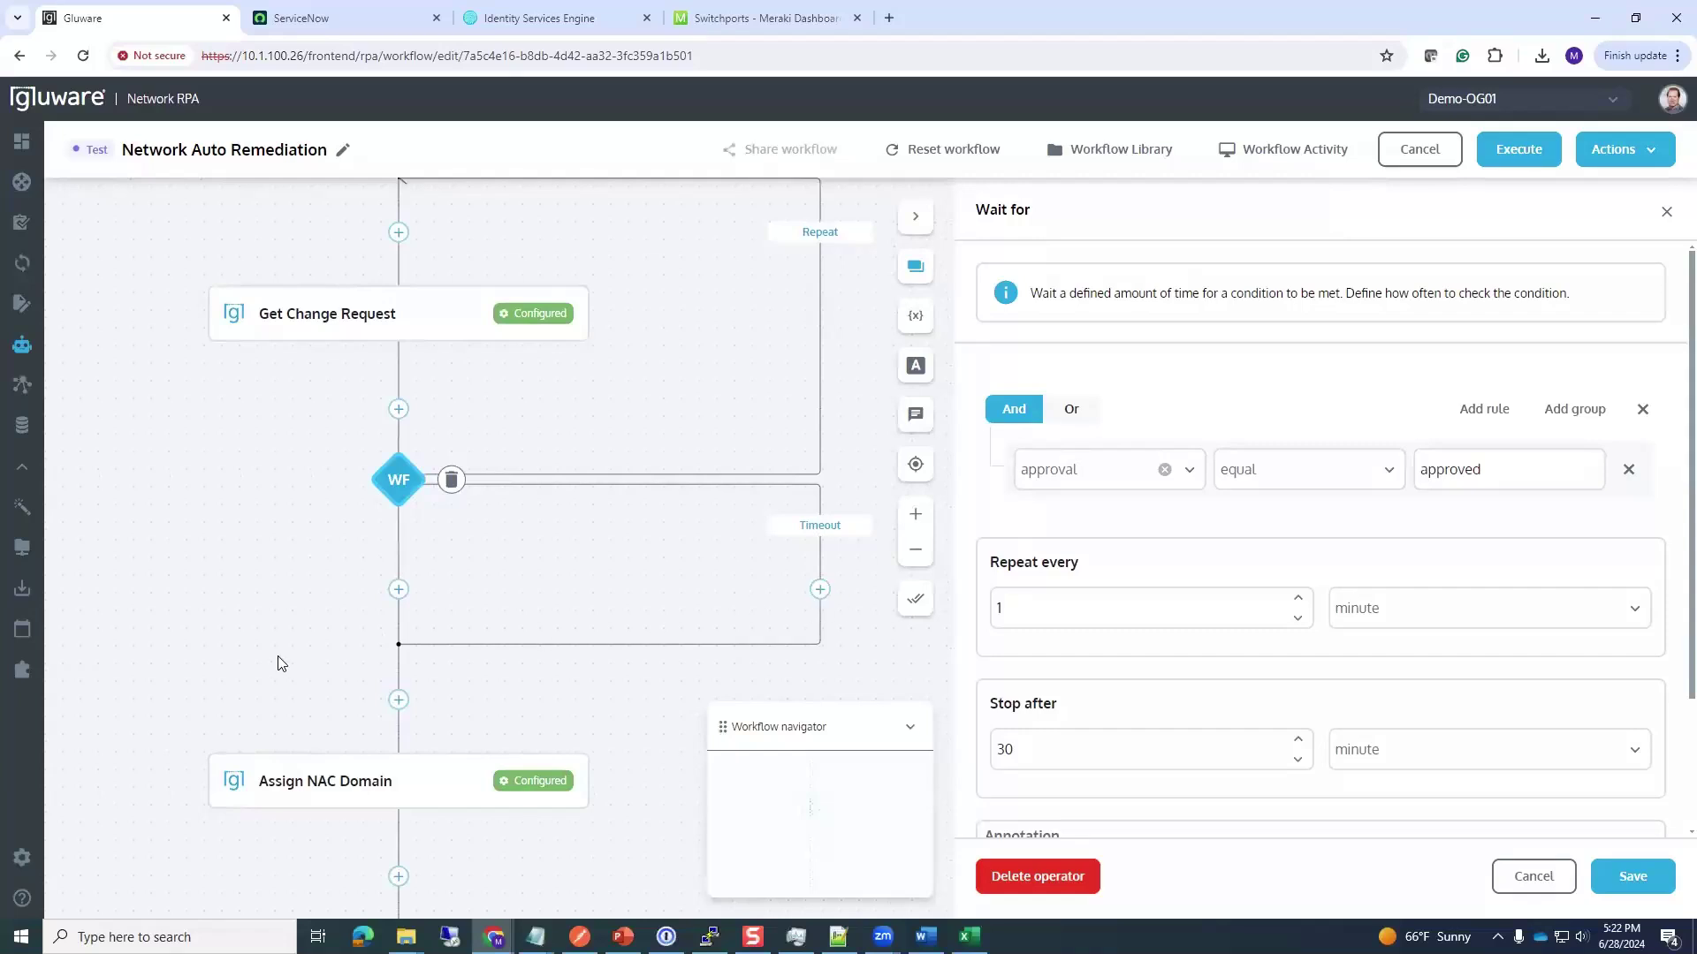
{"action": "scroll", "coordinate": [235, 599], "scroll_direction": "up", "scroll_amount": 1}
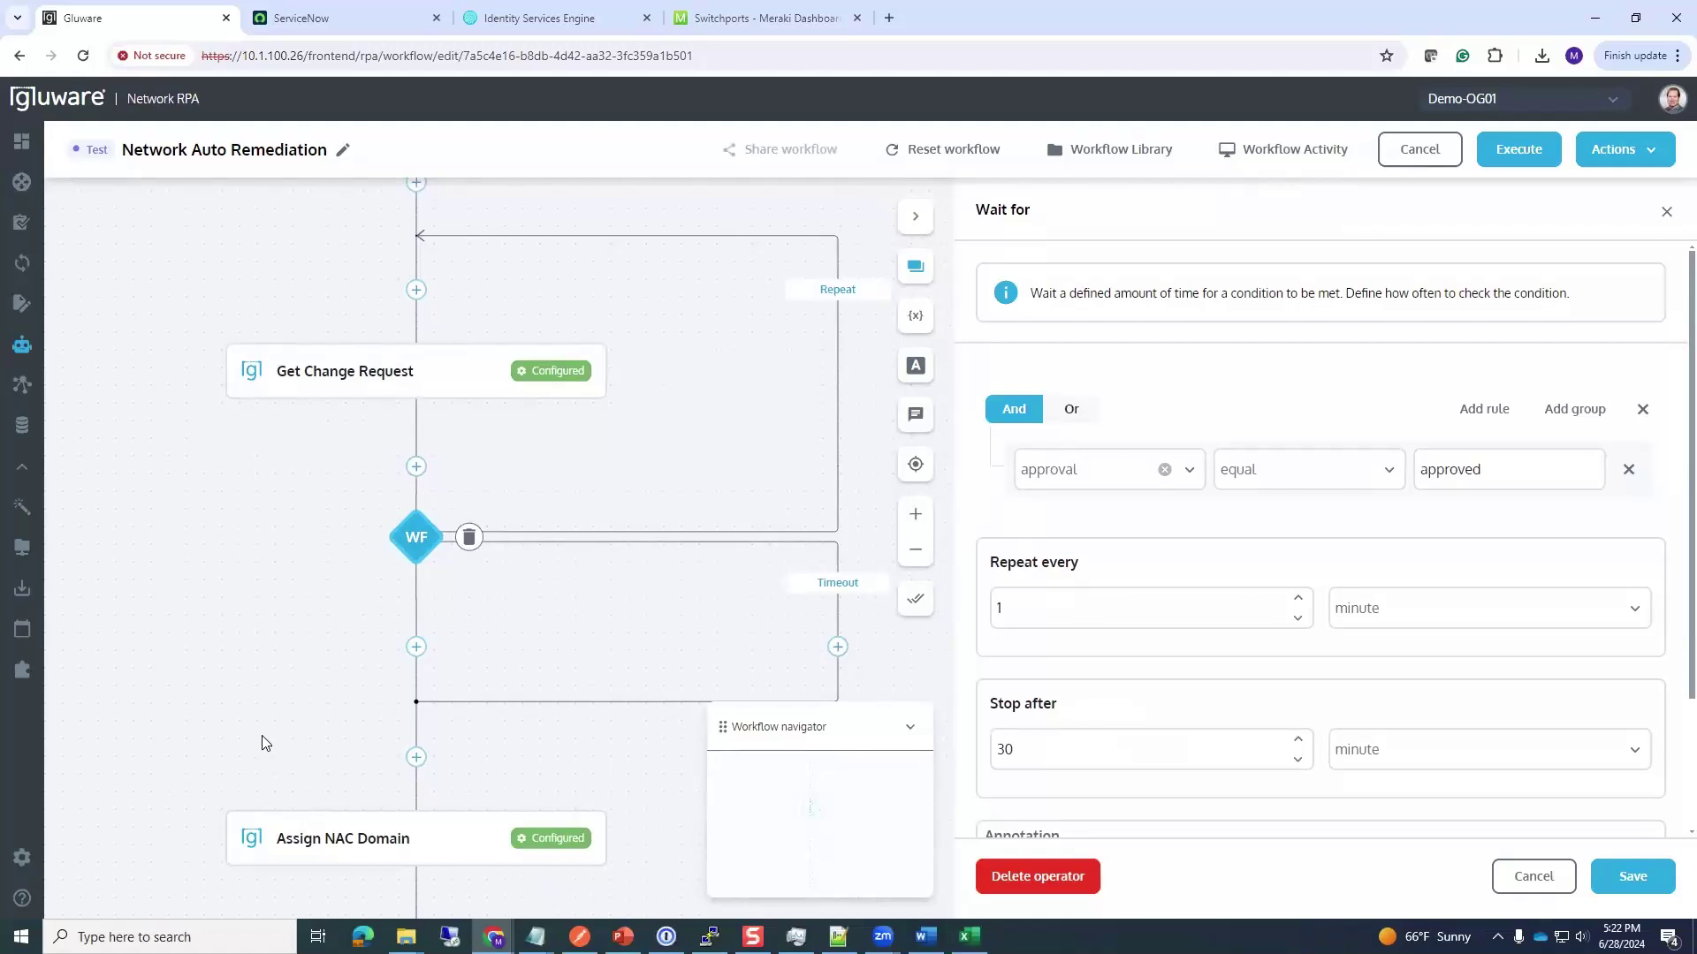
Inspect which assemblies the Associate an assembly with a nodes task assigns to each switch type
{"action": "left_click_drag", "start_coordinate": [265, 736], "coordinate": [265, 583]}
{"action": "scroll", "coordinate": [229, 565], "scroll_direction": "down", "scroll_amount": 4}
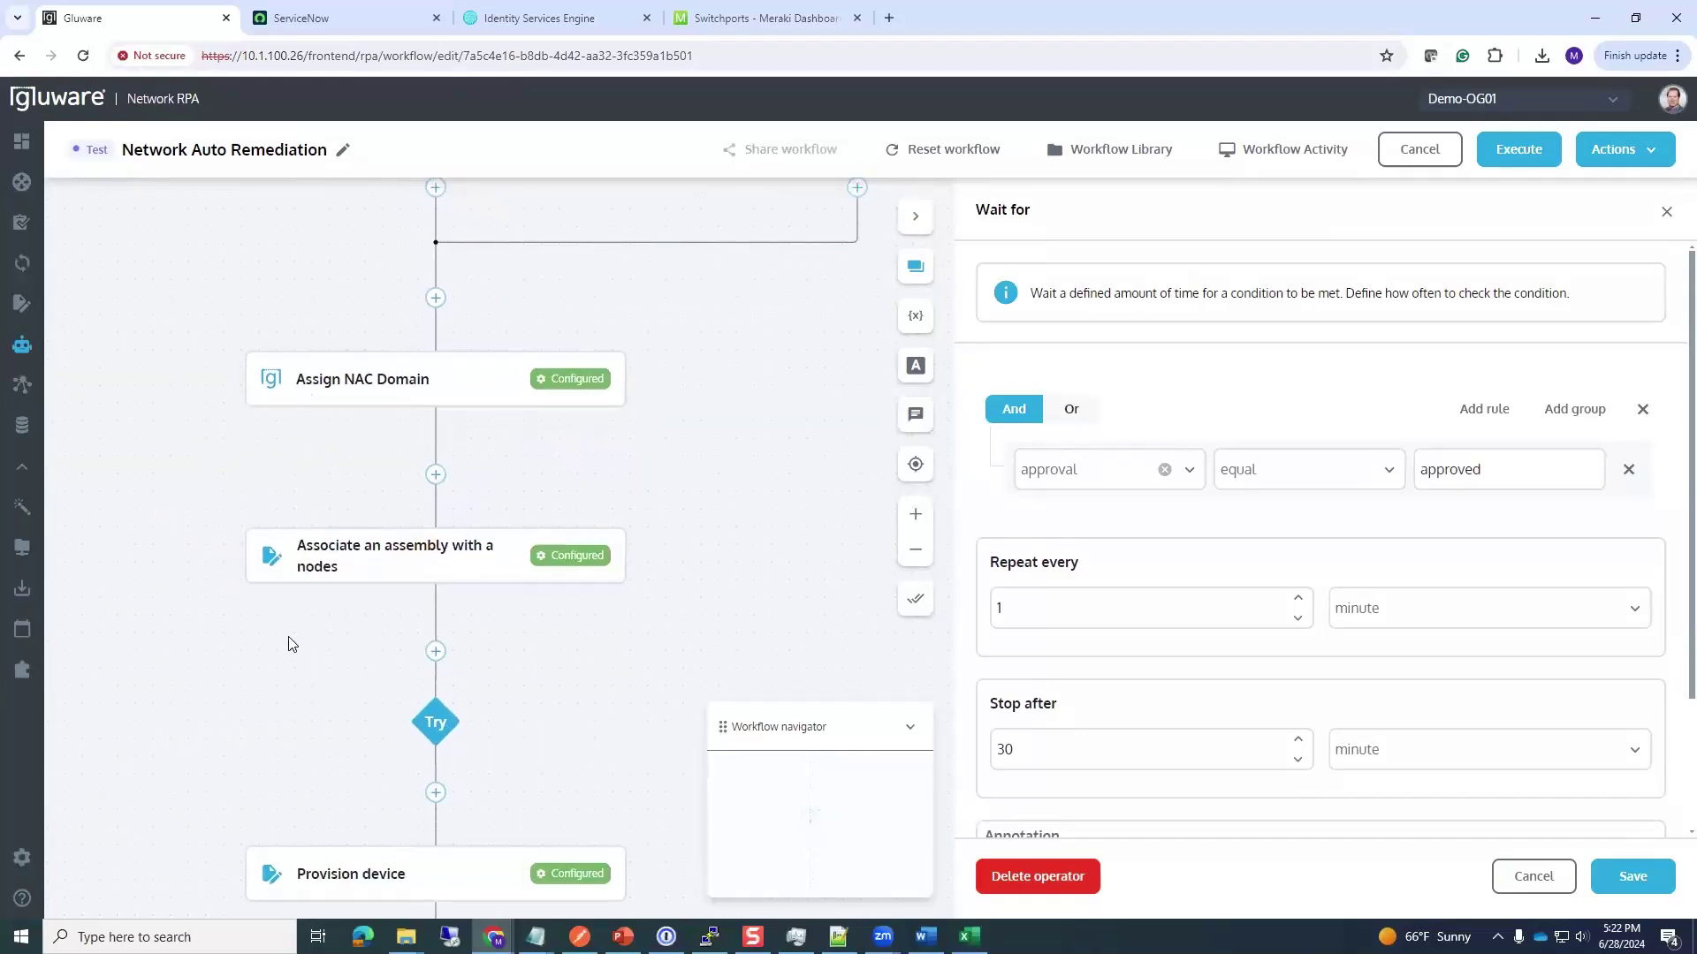
{"action": "left_click", "coordinate": [387, 572]}
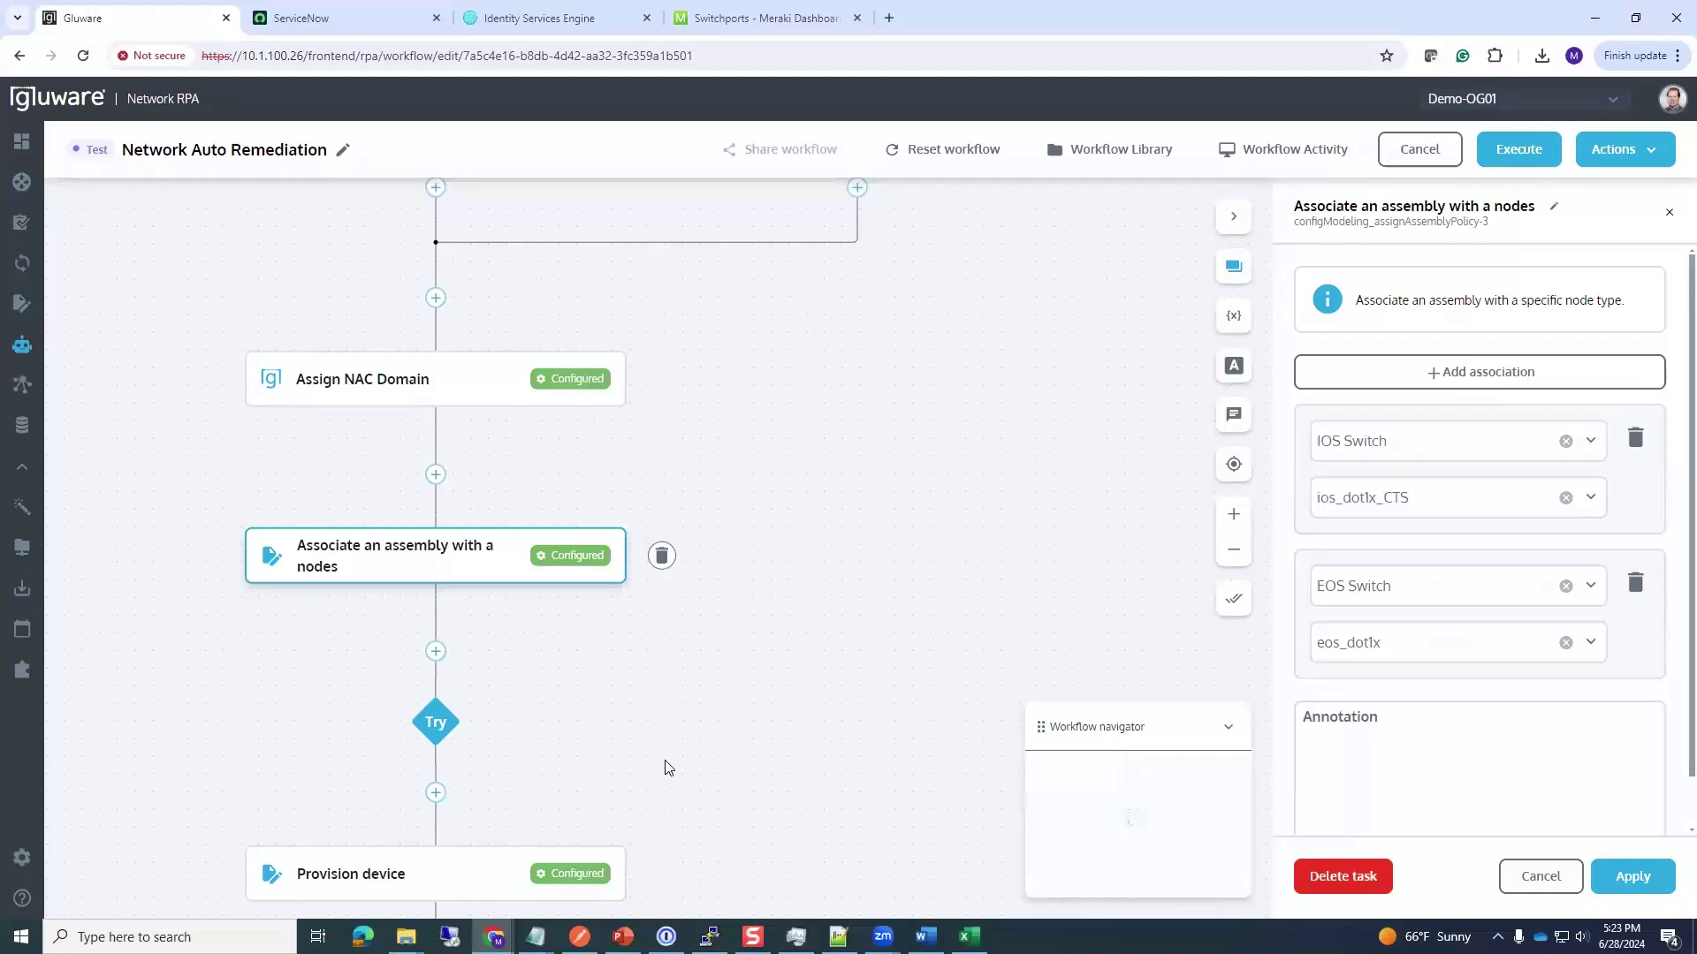
Examine the state and description fields of the Update Change Request (Implement) task that follows the provisioning and email tasks
{"action": "scroll", "coordinate": [637, 619], "scroll_direction": "down", "scroll_amount": 5}
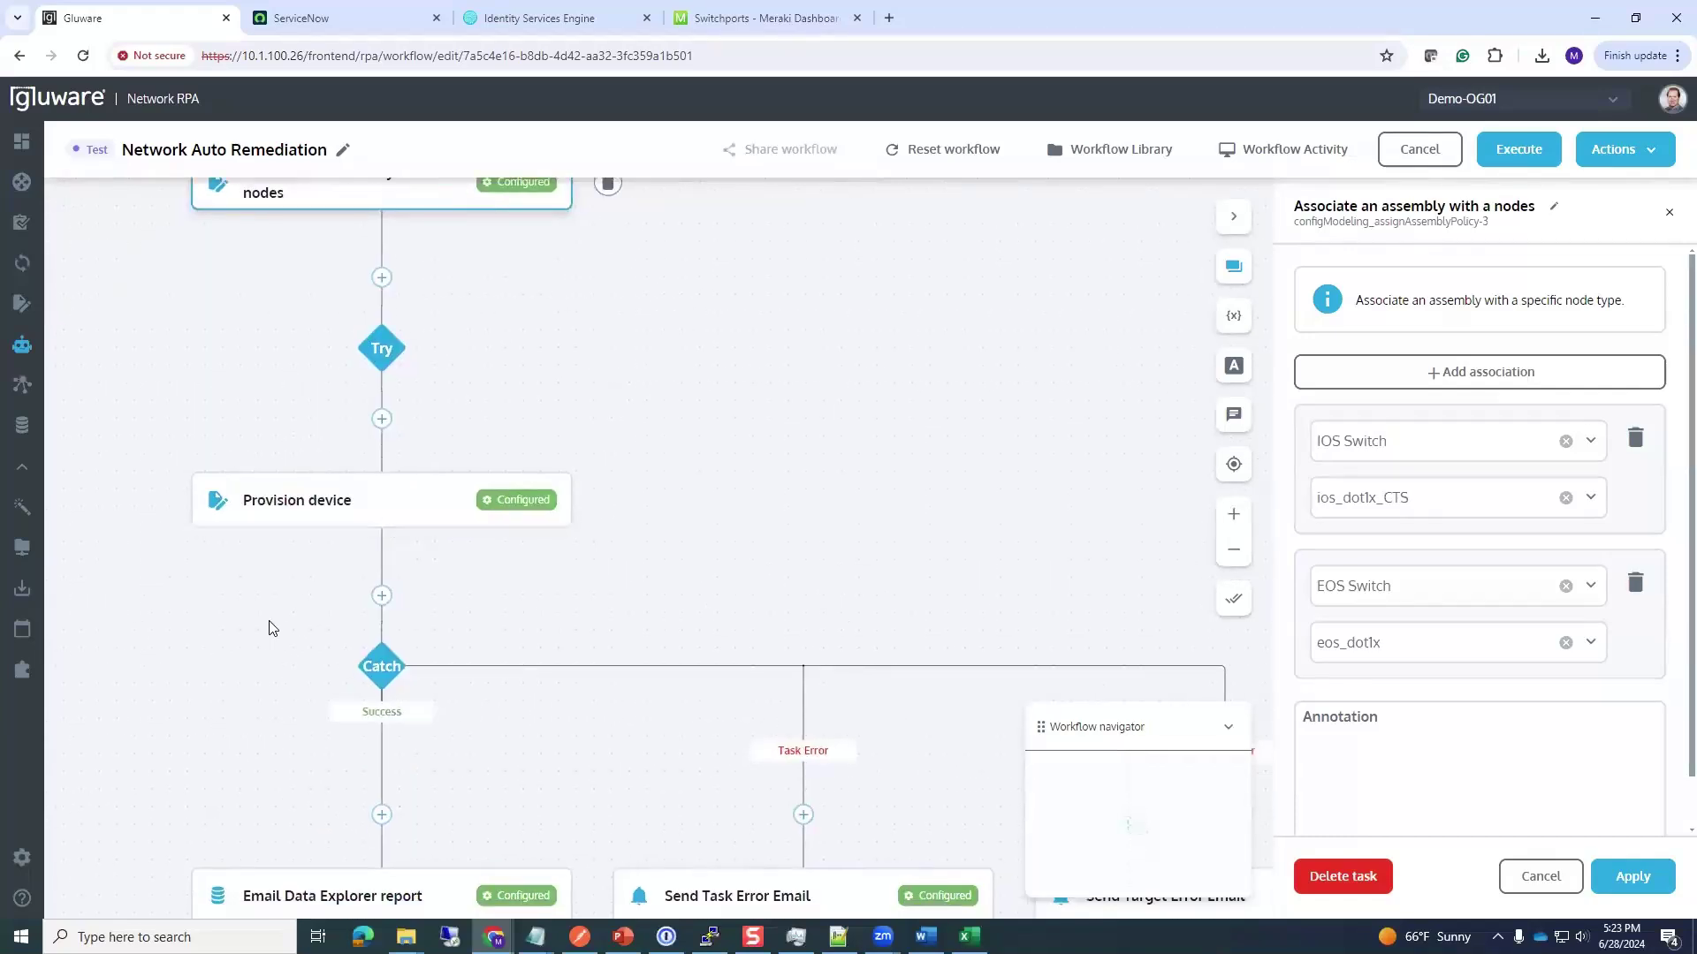
{"action": "scroll", "coordinate": [269, 628], "scroll_direction": "down", "scroll_amount": 3}
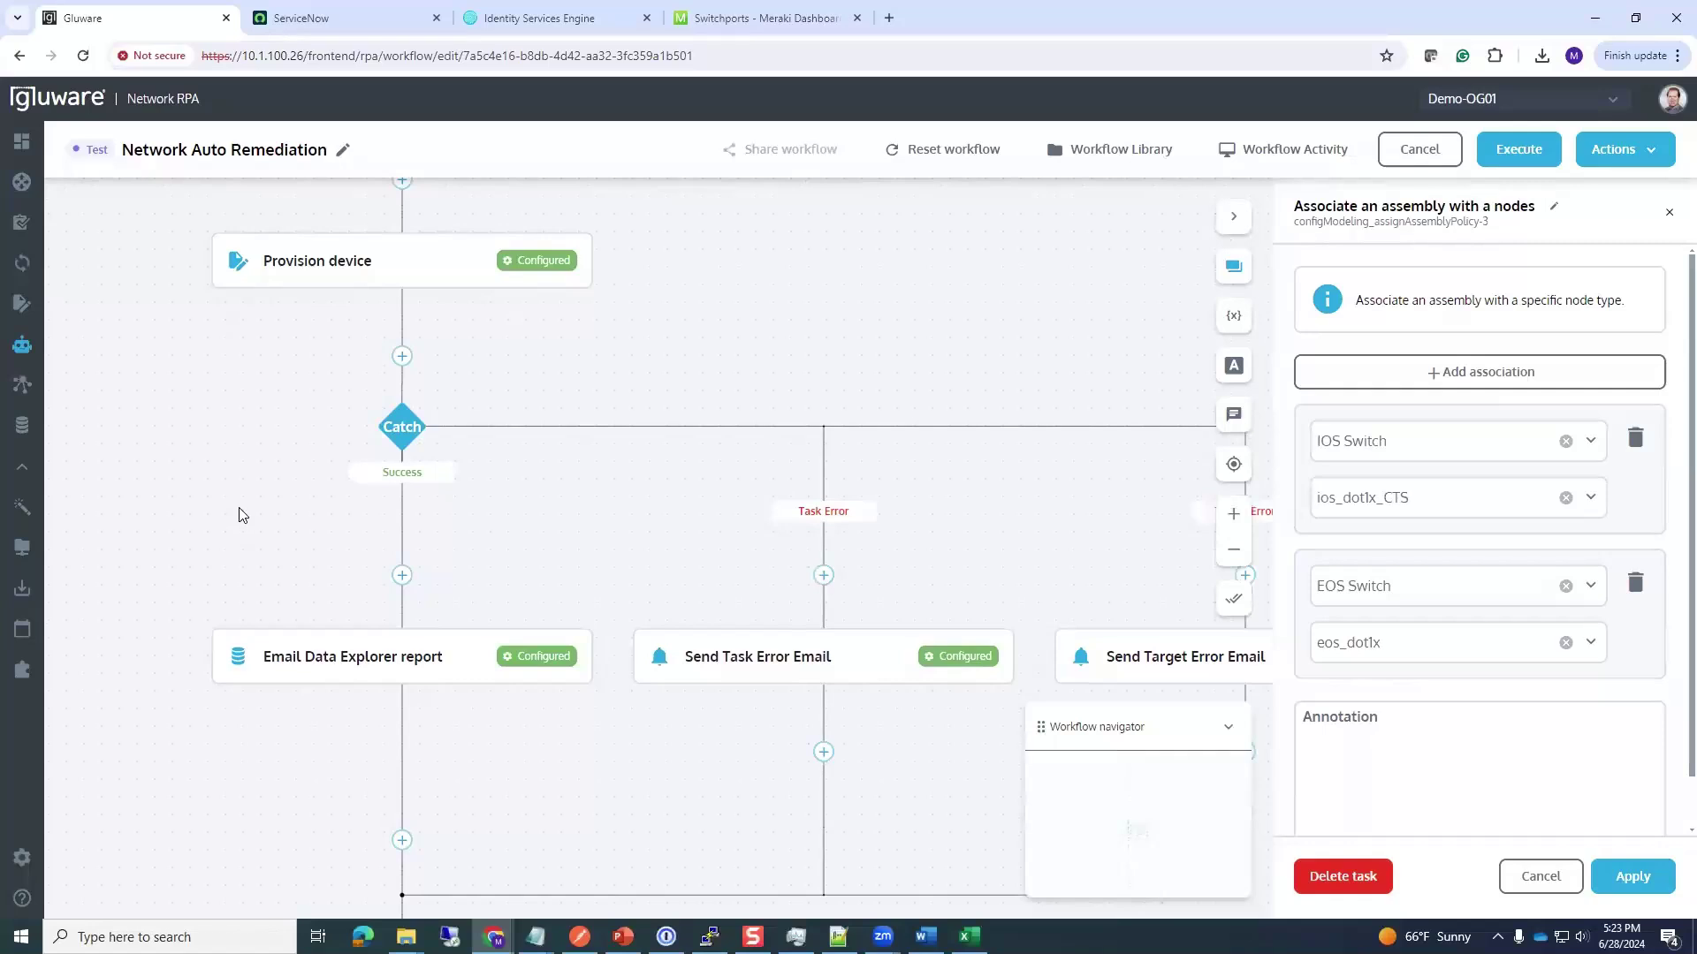
{"action": "scroll", "coordinate": [265, 530], "scroll_direction": "down", "scroll_amount": 6}
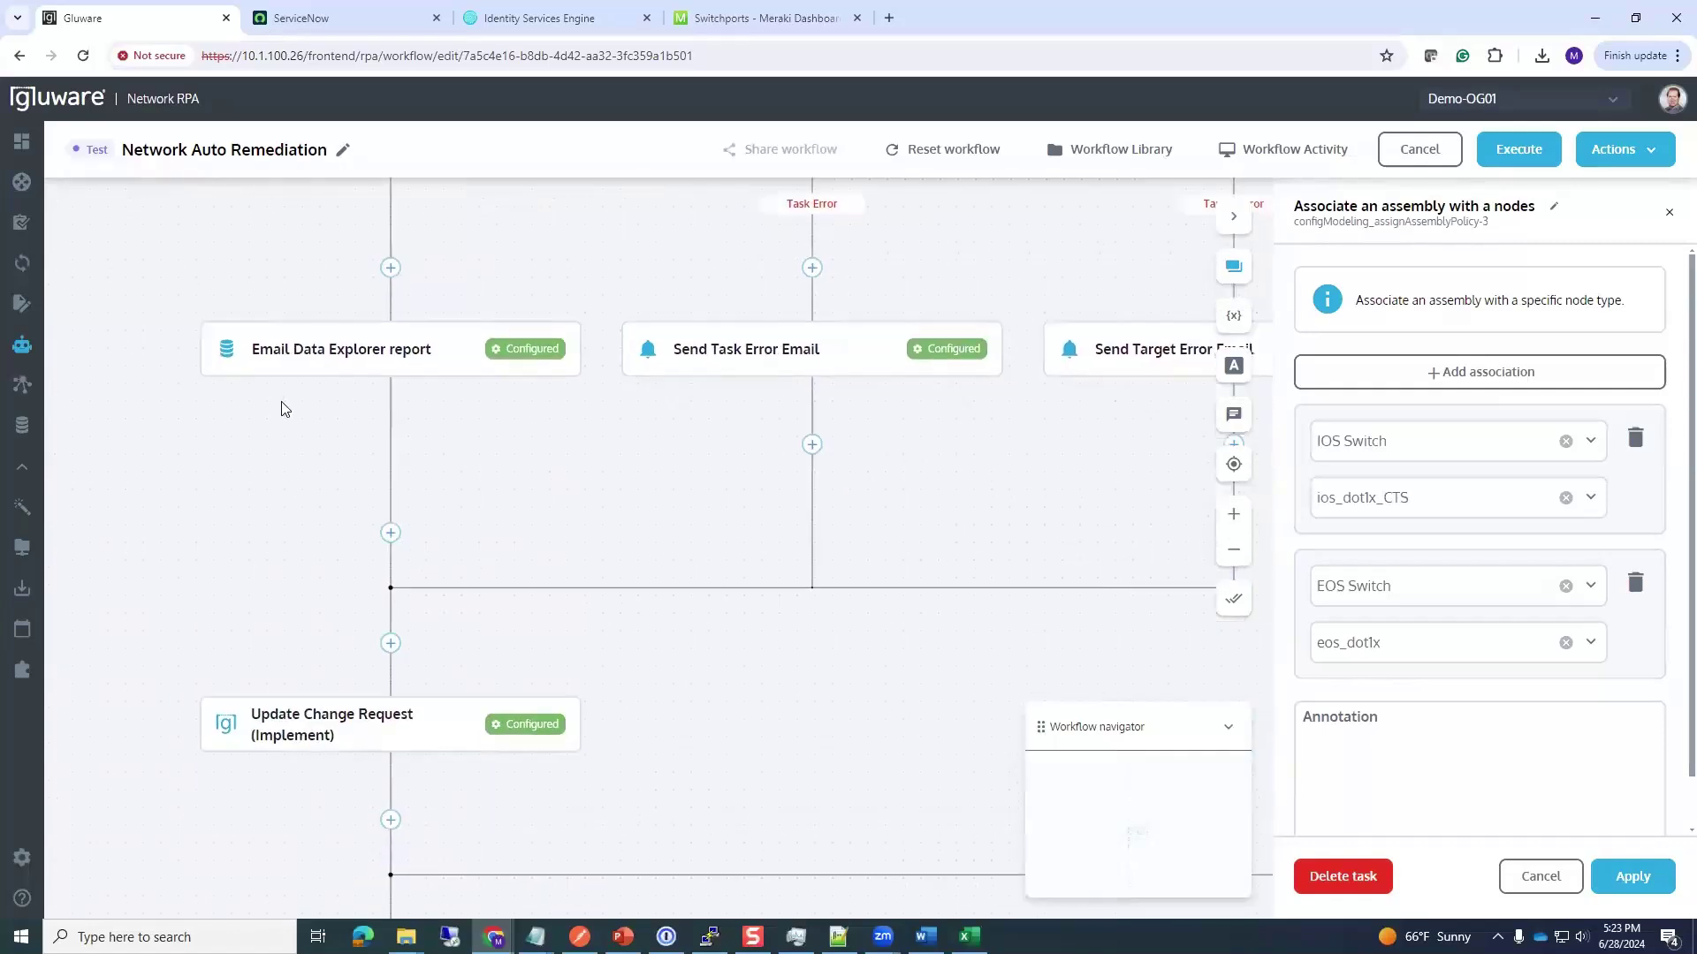
{"action": "scroll", "coordinate": [314, 649], "scroll_direction": "down", "scroll_amount": 1}
{"action": "left_click", "coordinate": [345, 518]}
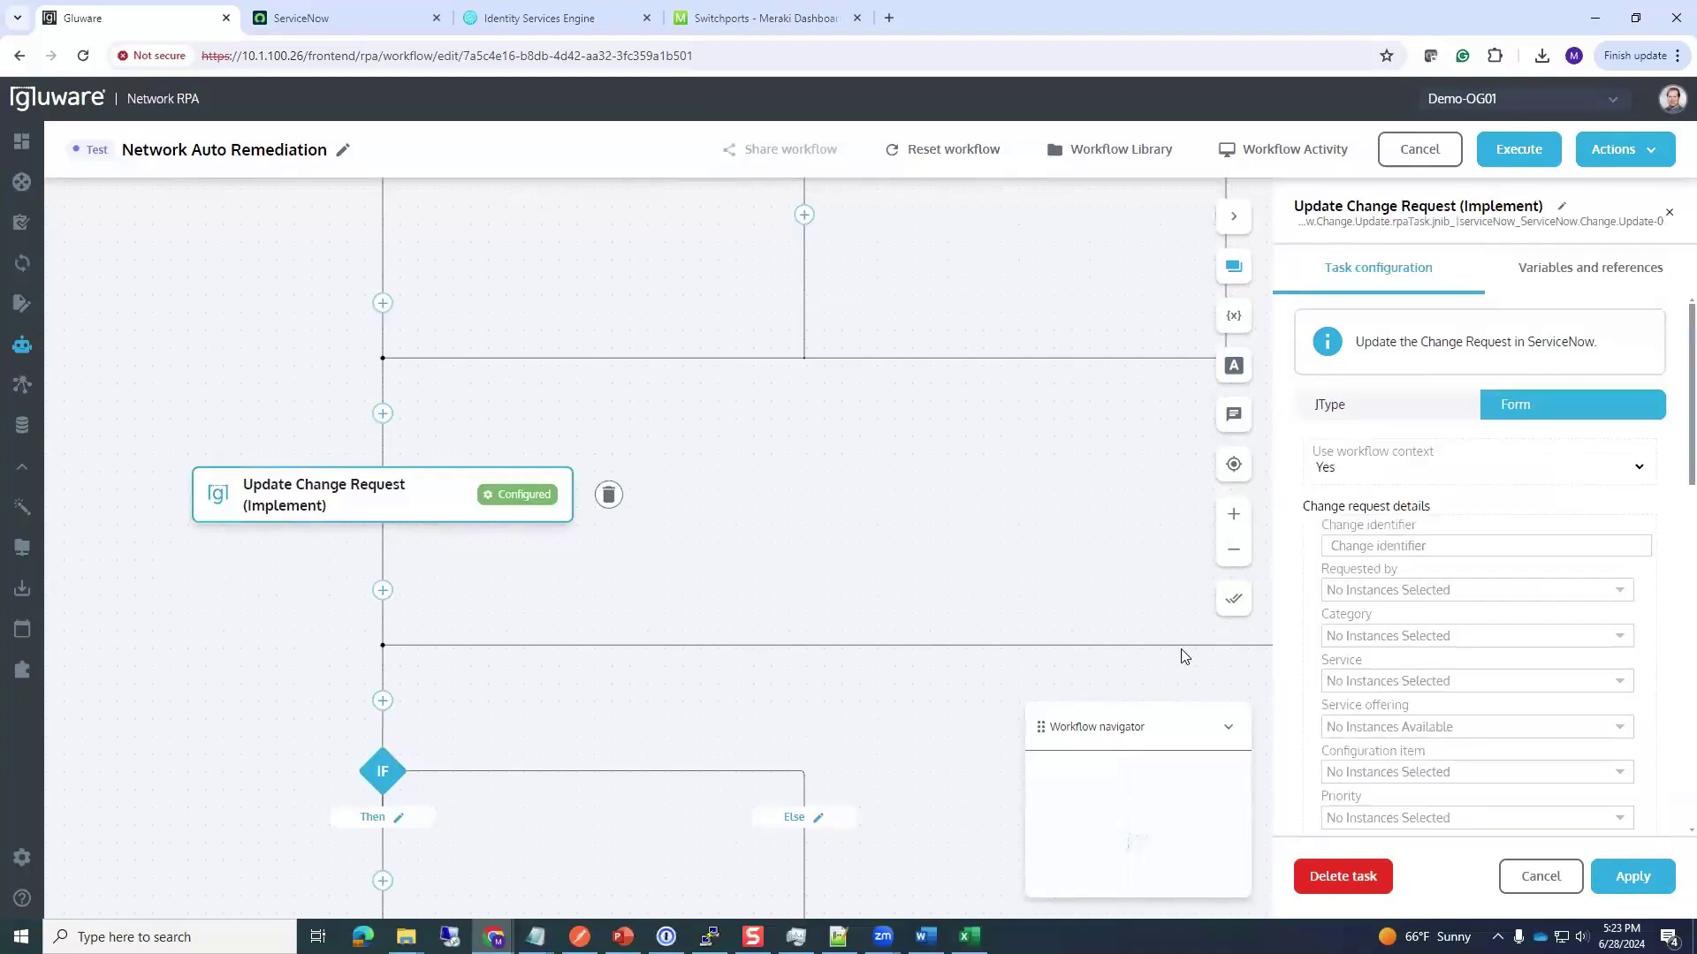
{"action": "scroll", "coordinate": [1357, 610], "scroll_direction": "down", "scroll_amount": 5}
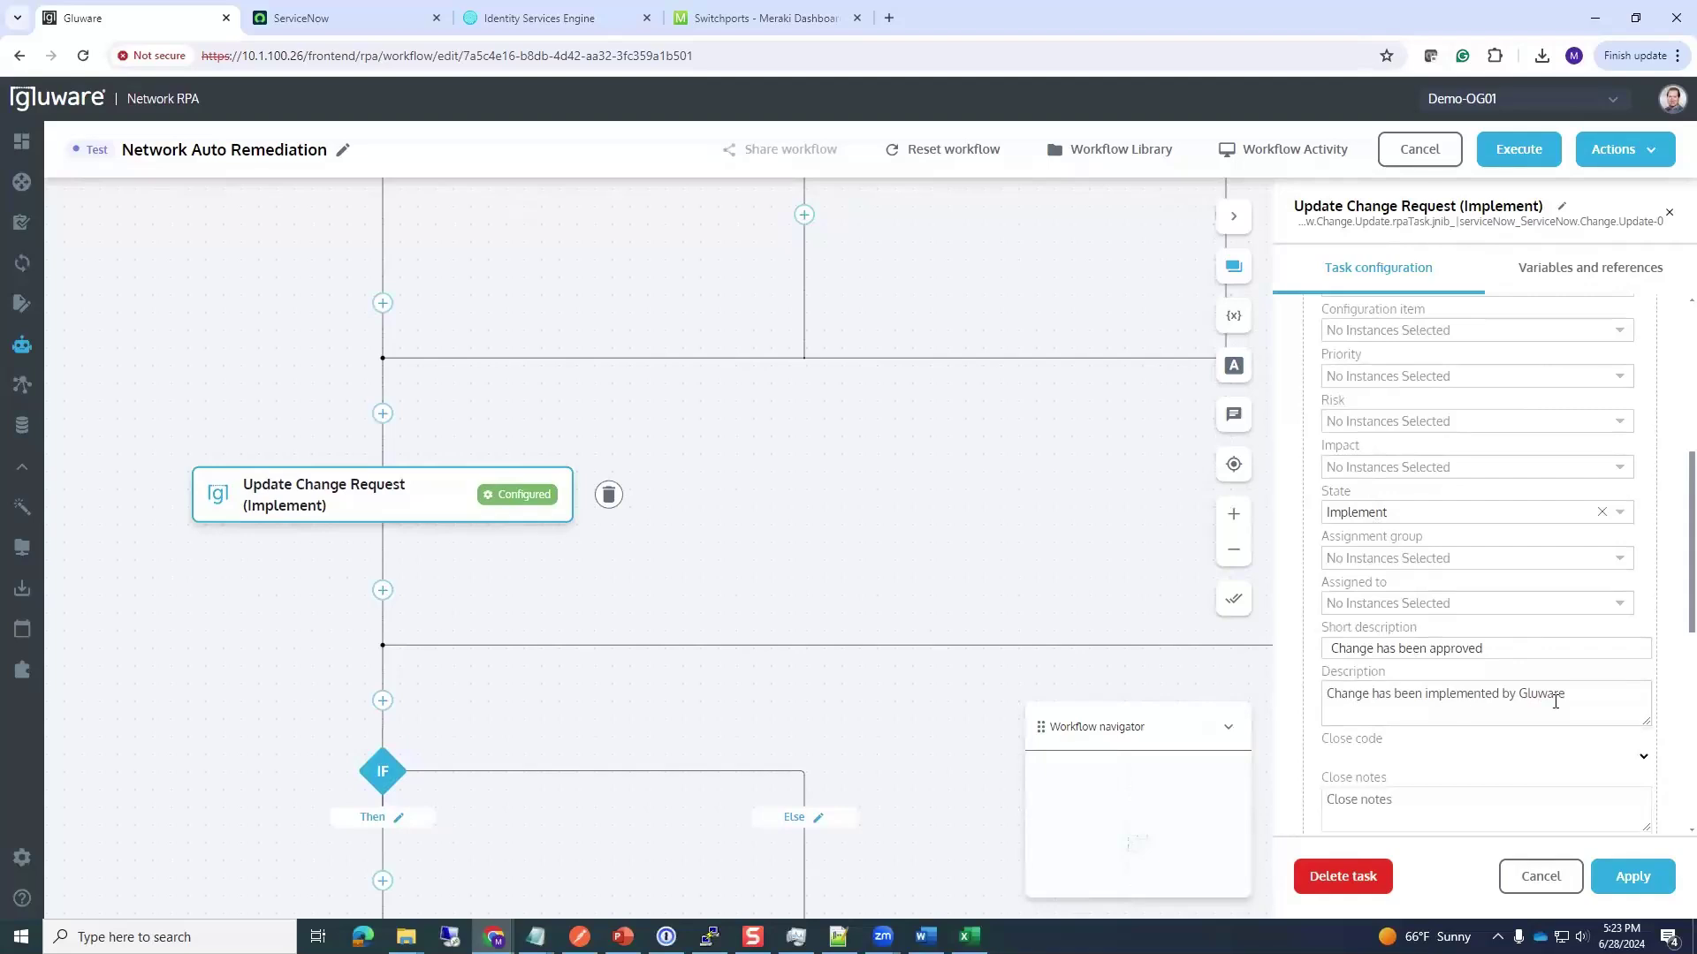
Look through the Meraki sync and NAC verification branches, and review the state and close notes of the Update Change Request - (Review) task
{"action": "scroll", "coordinate": [303, 619], "scroll_direction": "down", "scroll_amount": 5}
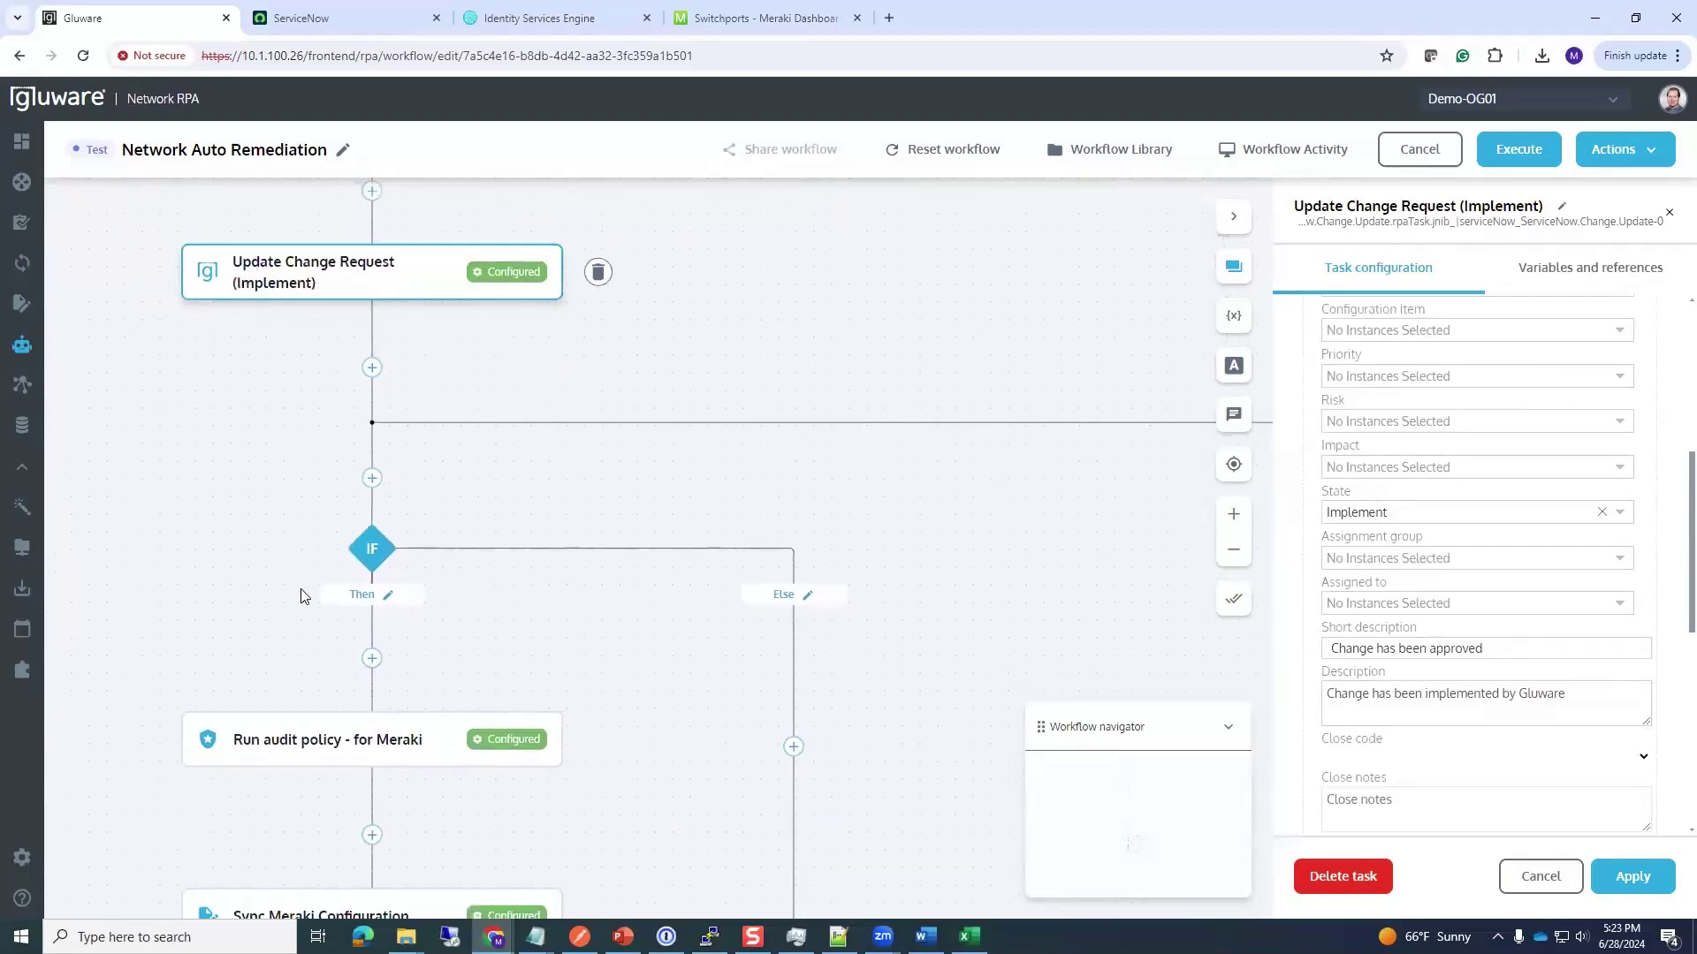
{"action": "scroll", "coordinate": [154, 592], "scroll_direction": "down", "scroll_amount": 2}
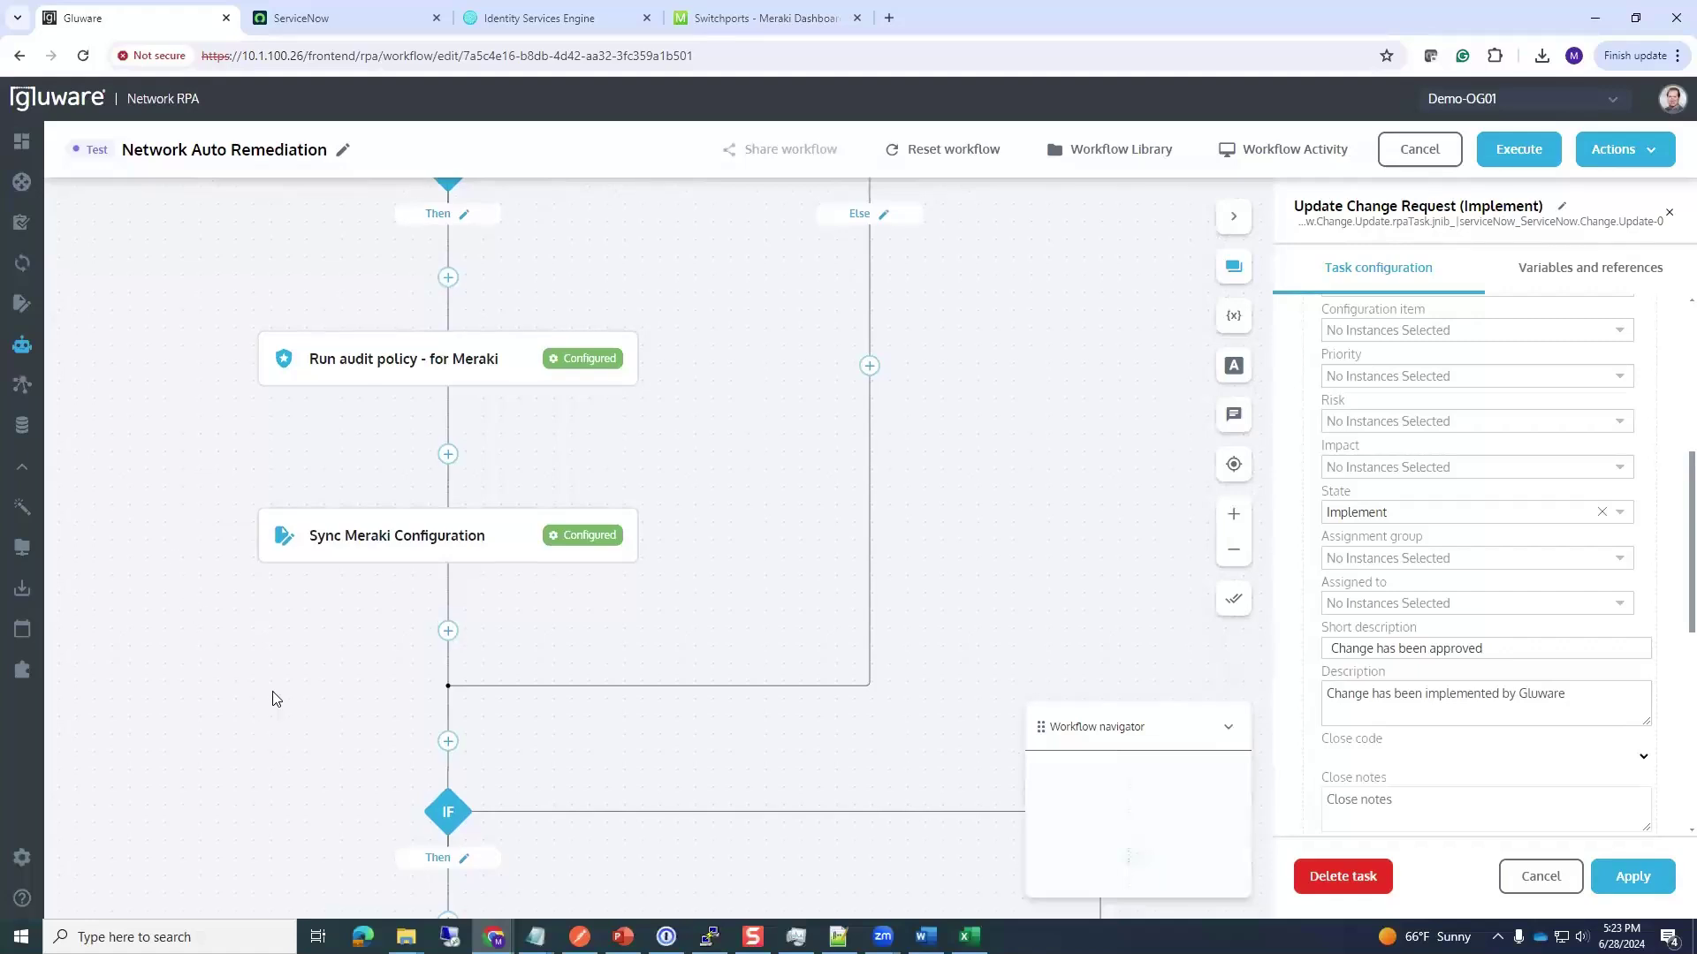
{"action": "scroll", "coordinate": [292, 530], "scroll_direction": "down", "scroll_amount": 3}
{"action": "scroll", "coordinate": [327, 406], "scroll_direction": "down", "scroll_amount": 2}
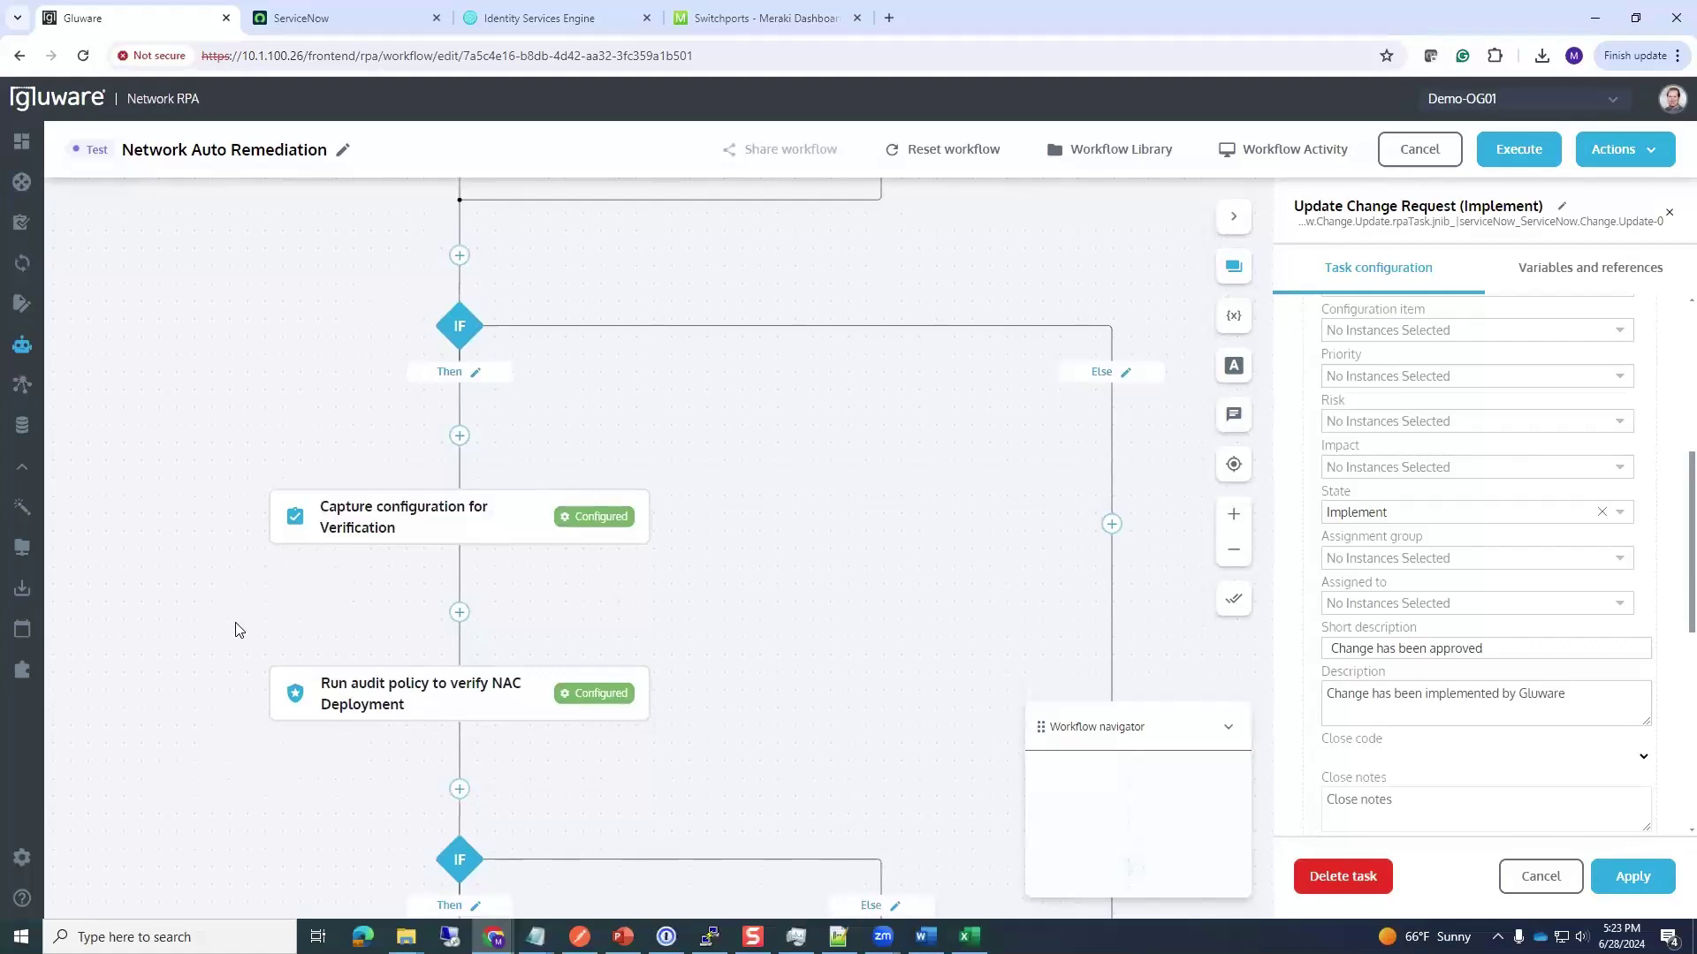
{"action": "scroll", "coordinate": [243, 477], "scroll_direction": "down", "scroll_amount": 3}
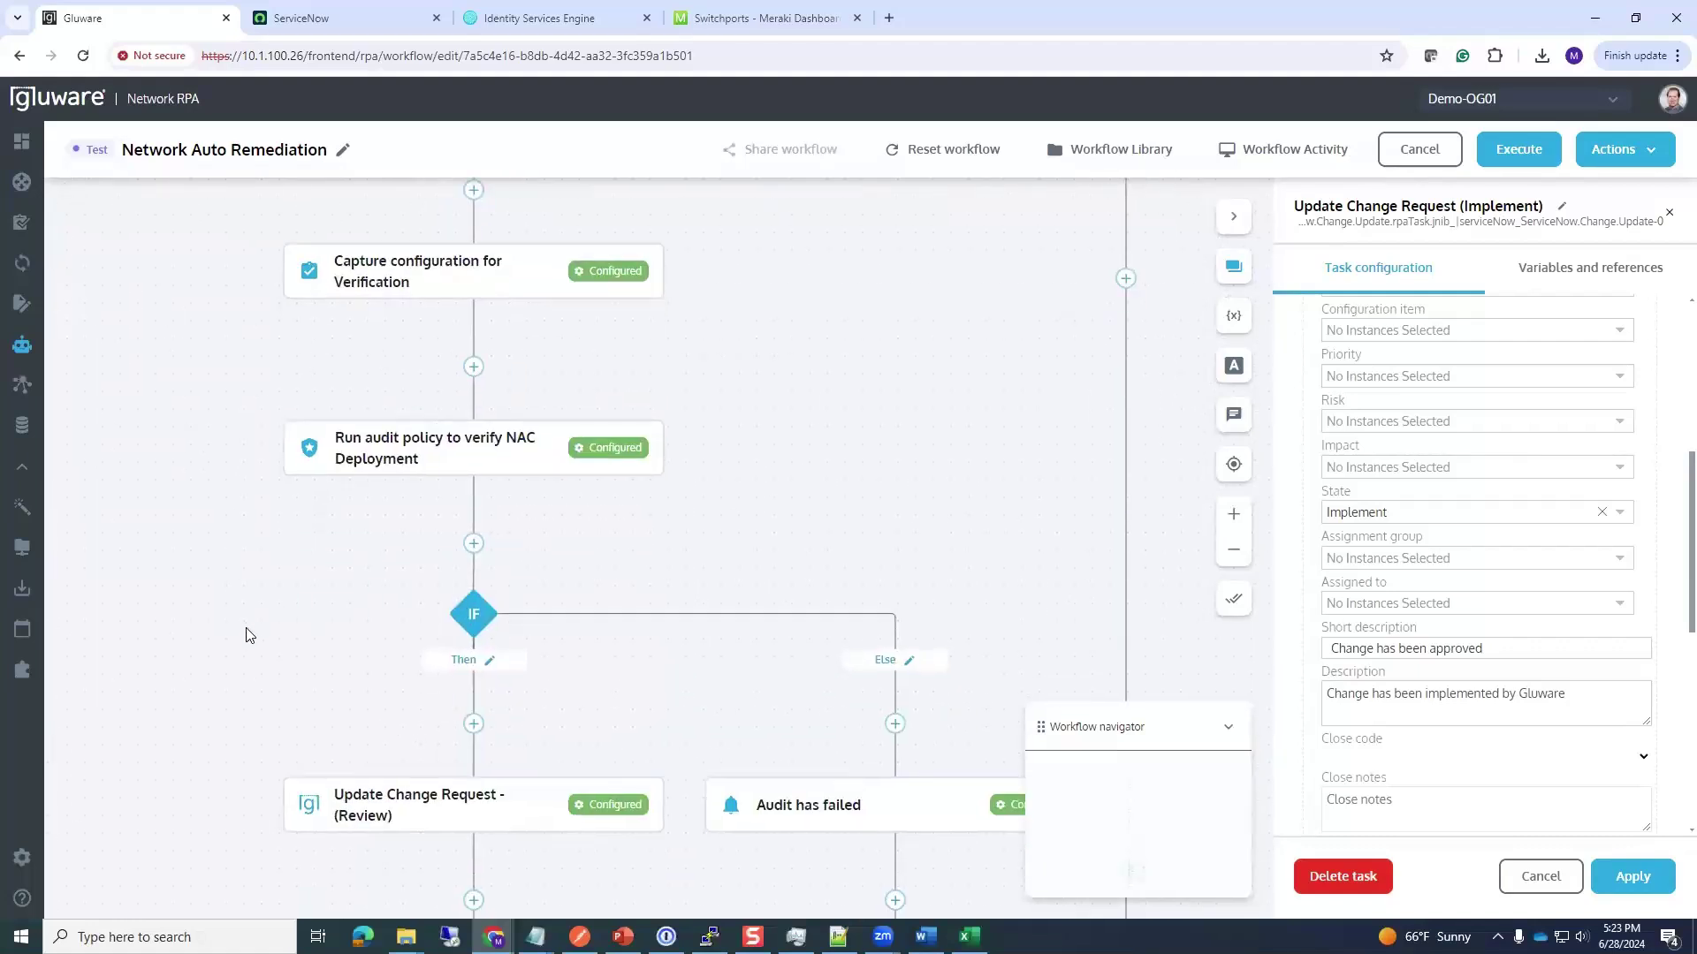
{"action": "scroll", "coordinate": [265, 600], "scroll_direction": "down", "scroll_amount": 2}
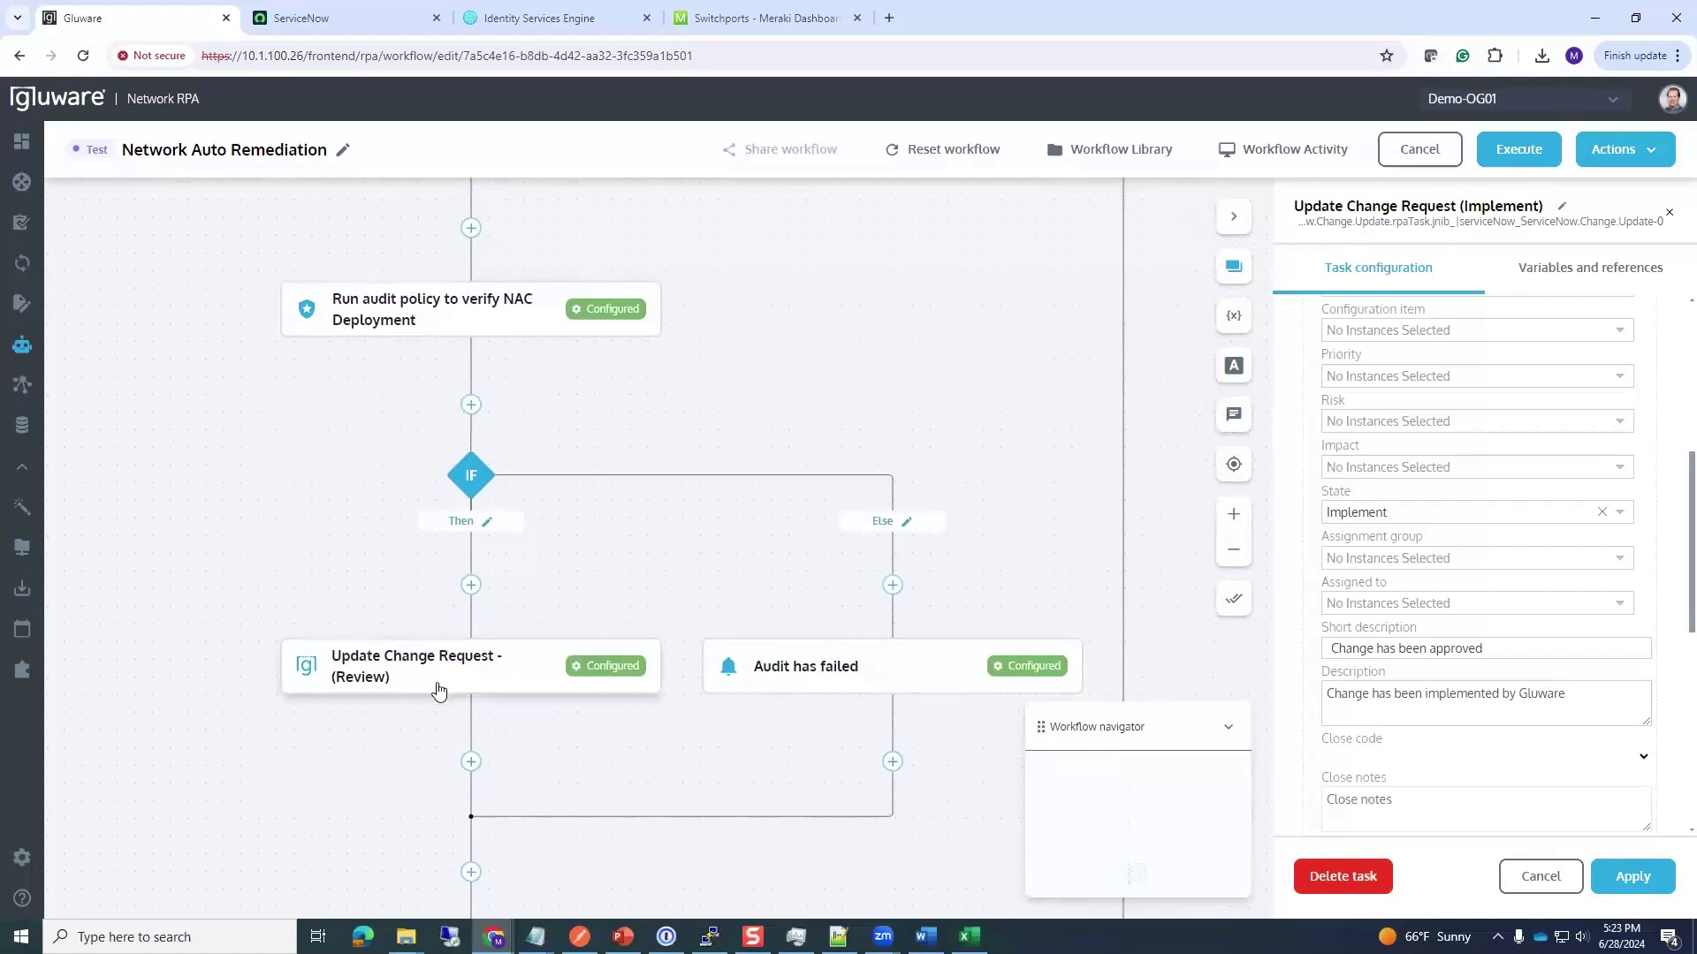
{"action": "left_click", "coordinate": [440, 690]}
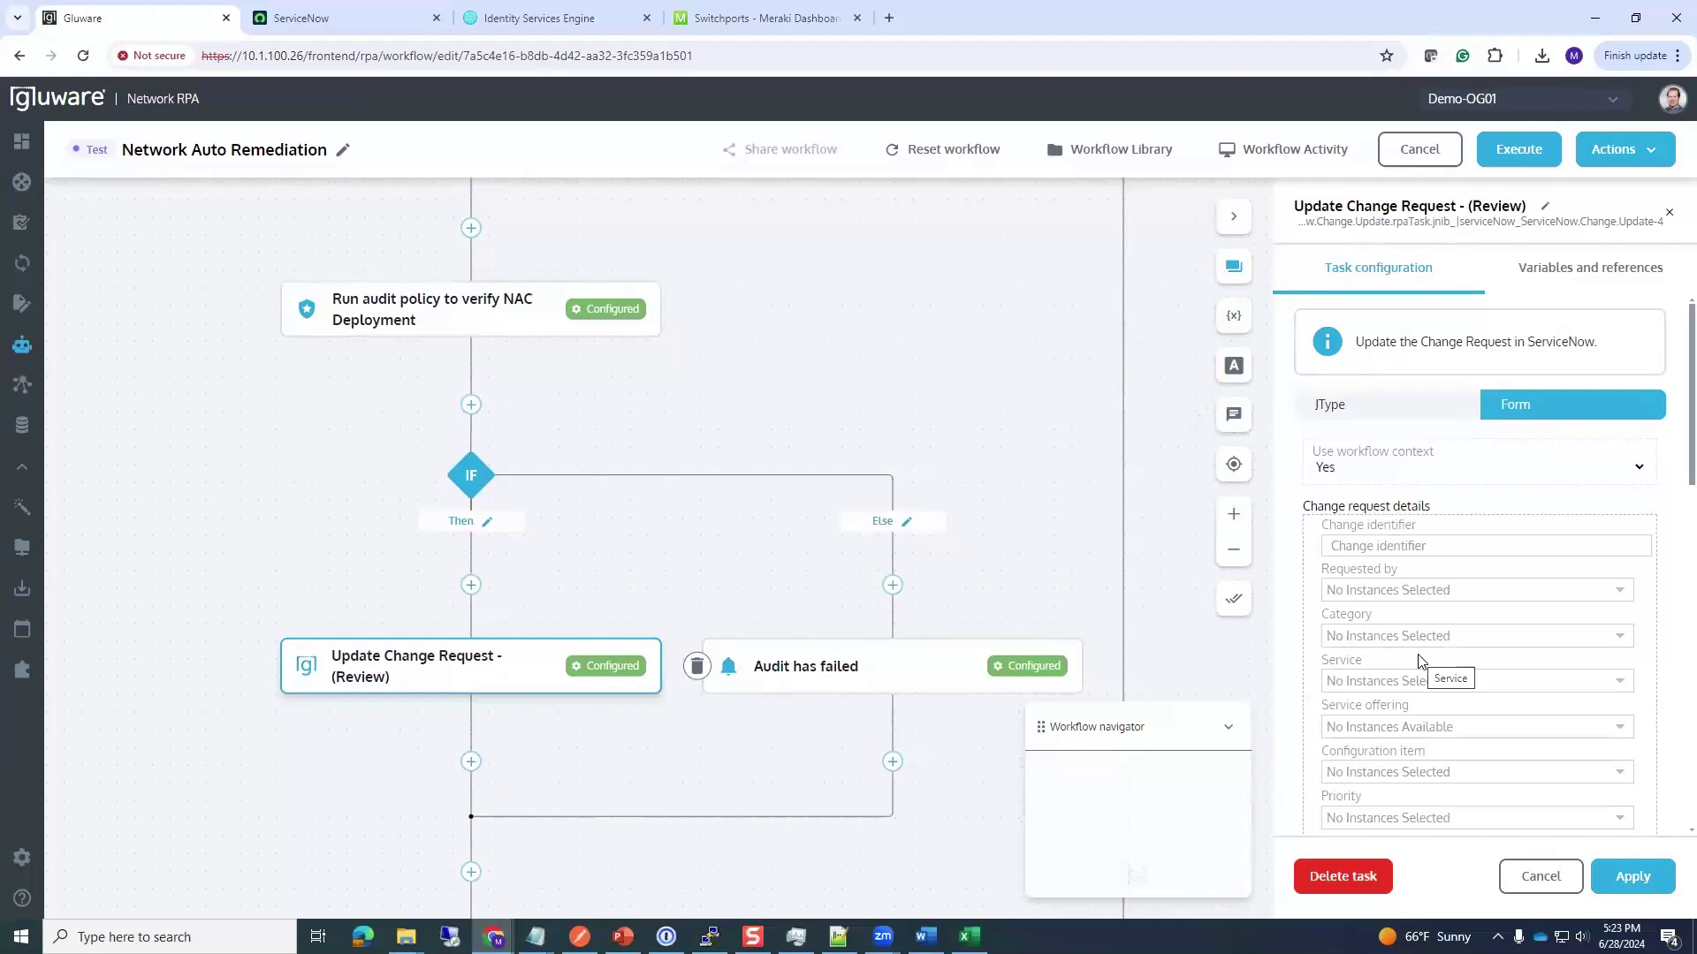
{"action": "scroll", "coordinate": [1420, 661], "scroll_direction": "down", "scroll_amount": 2}
{"action": "scroll", "coordinate": [1420, 661], "scroll_direction": "down", "scroll_amount": 3}
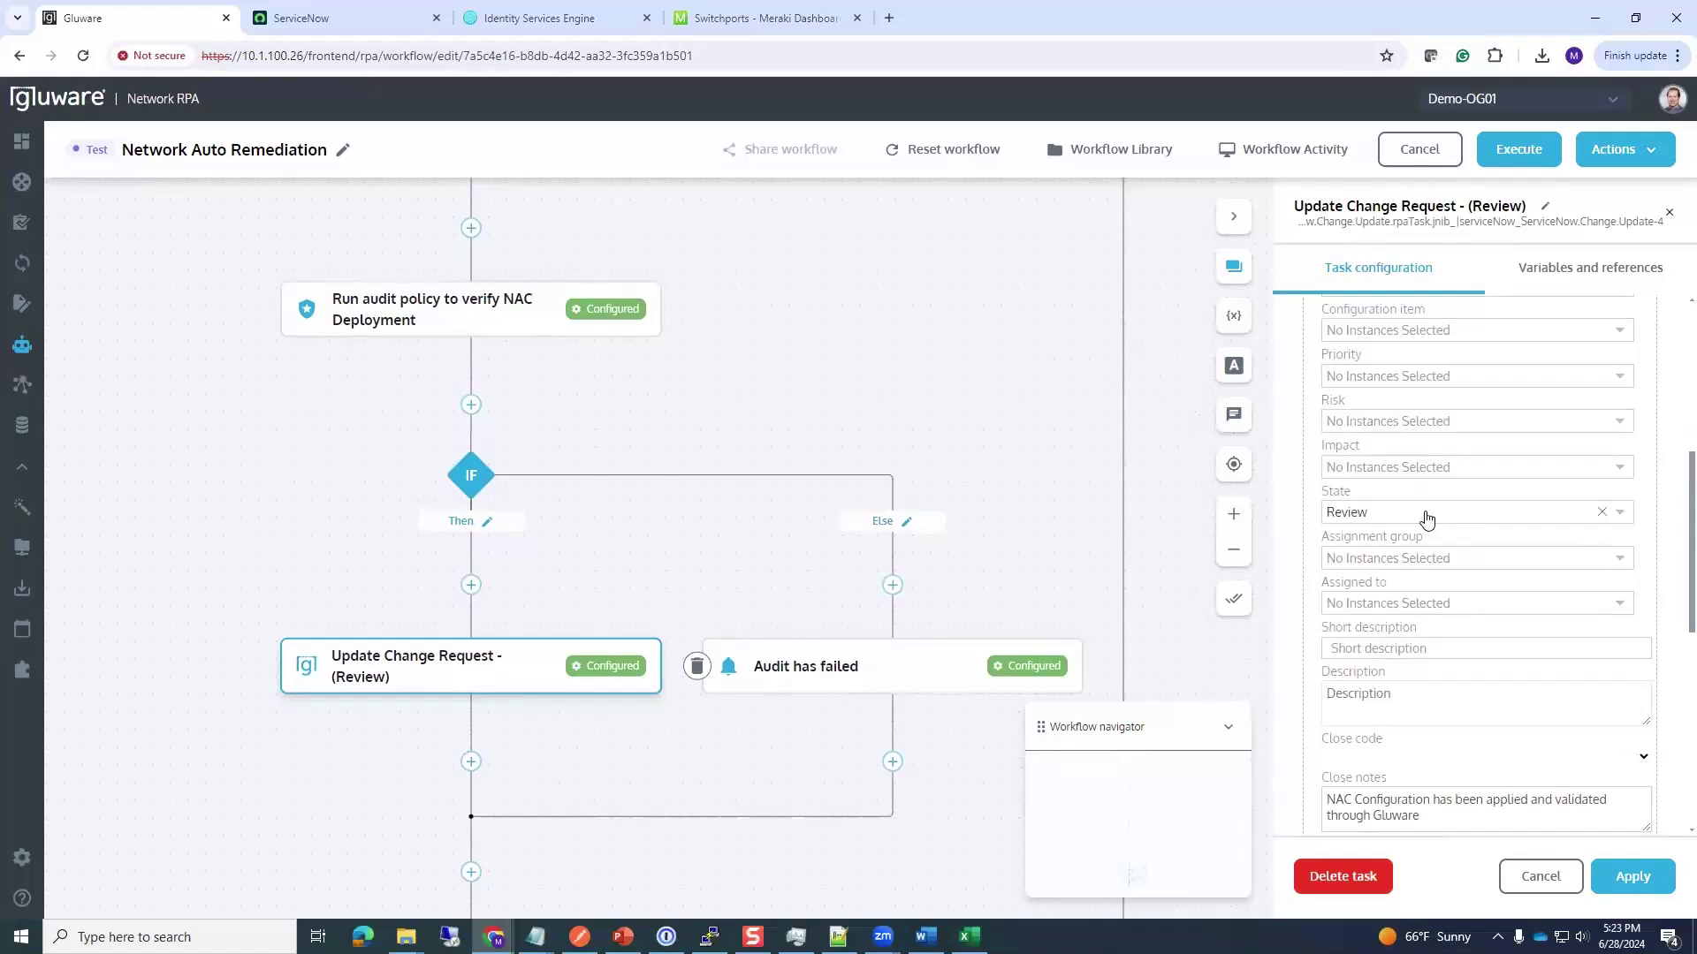
{"action": "scroll", "coordinate": [1442, 610], "scroll_direction": "down", "scroll_amount": 1}
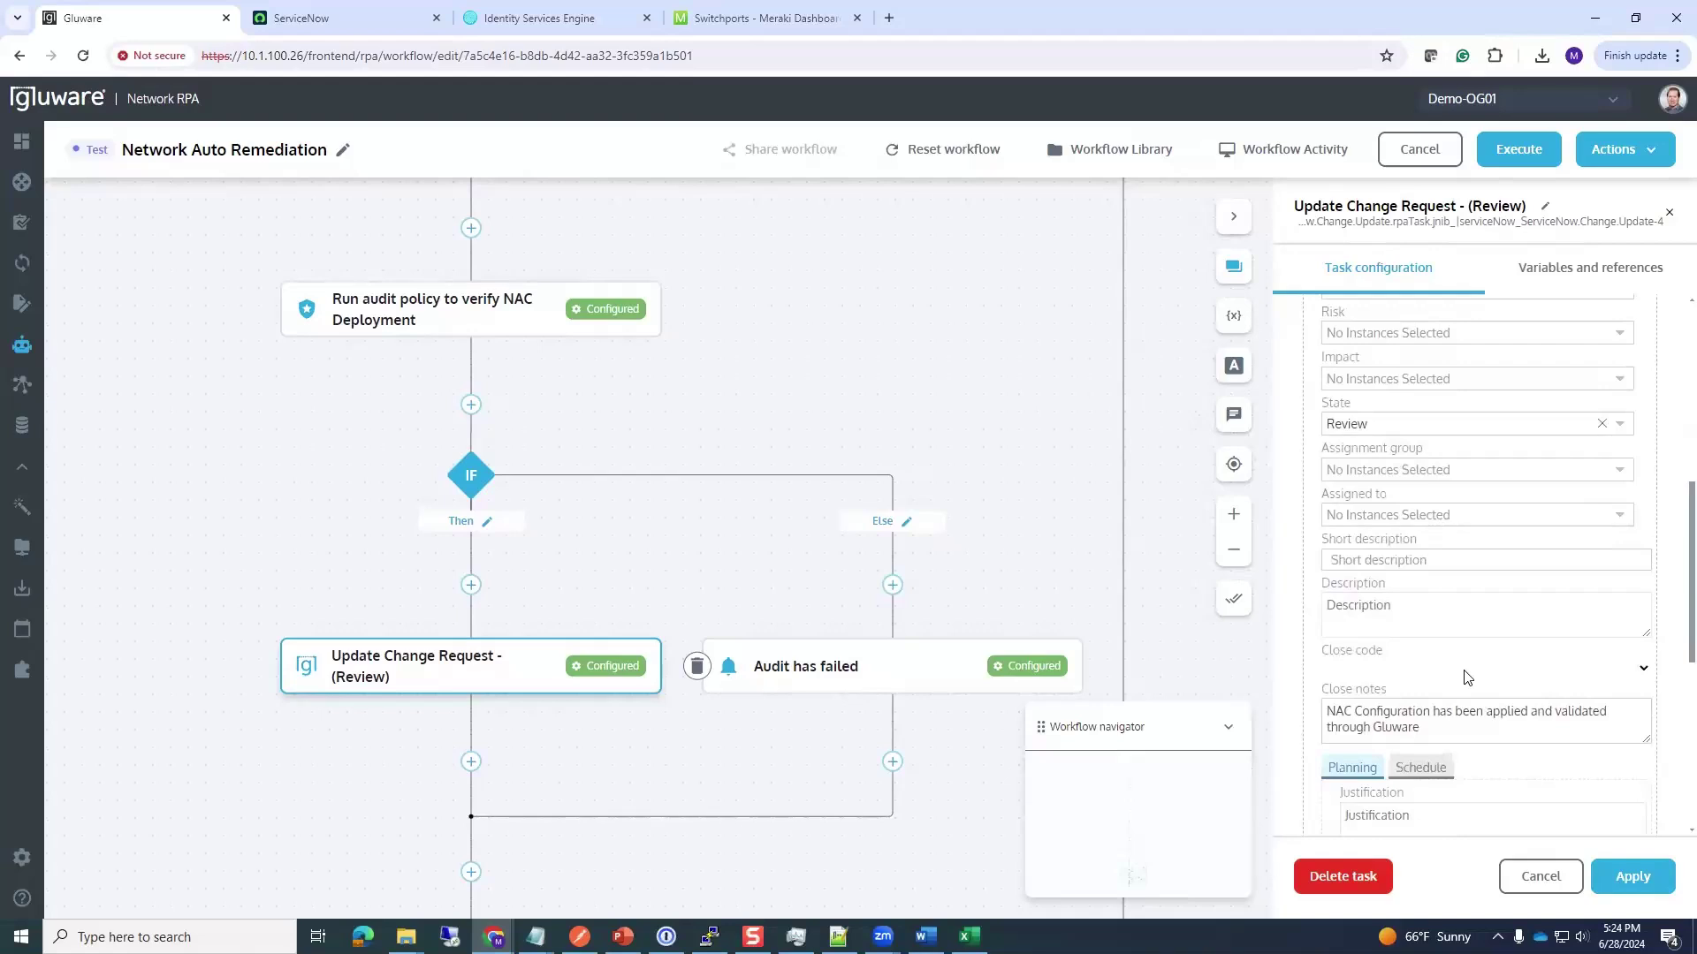
Inspect the configuration of the Remove workflow context data task at the end of the workflow
{"action": "scroll", "coordinate": [292, 628], "scroll_direction": "down", "scroll_amount": 3}
{"action": "scroll", "coordinate": [278, 647], "scroll_direction": "down", "scroll_amount": 3}
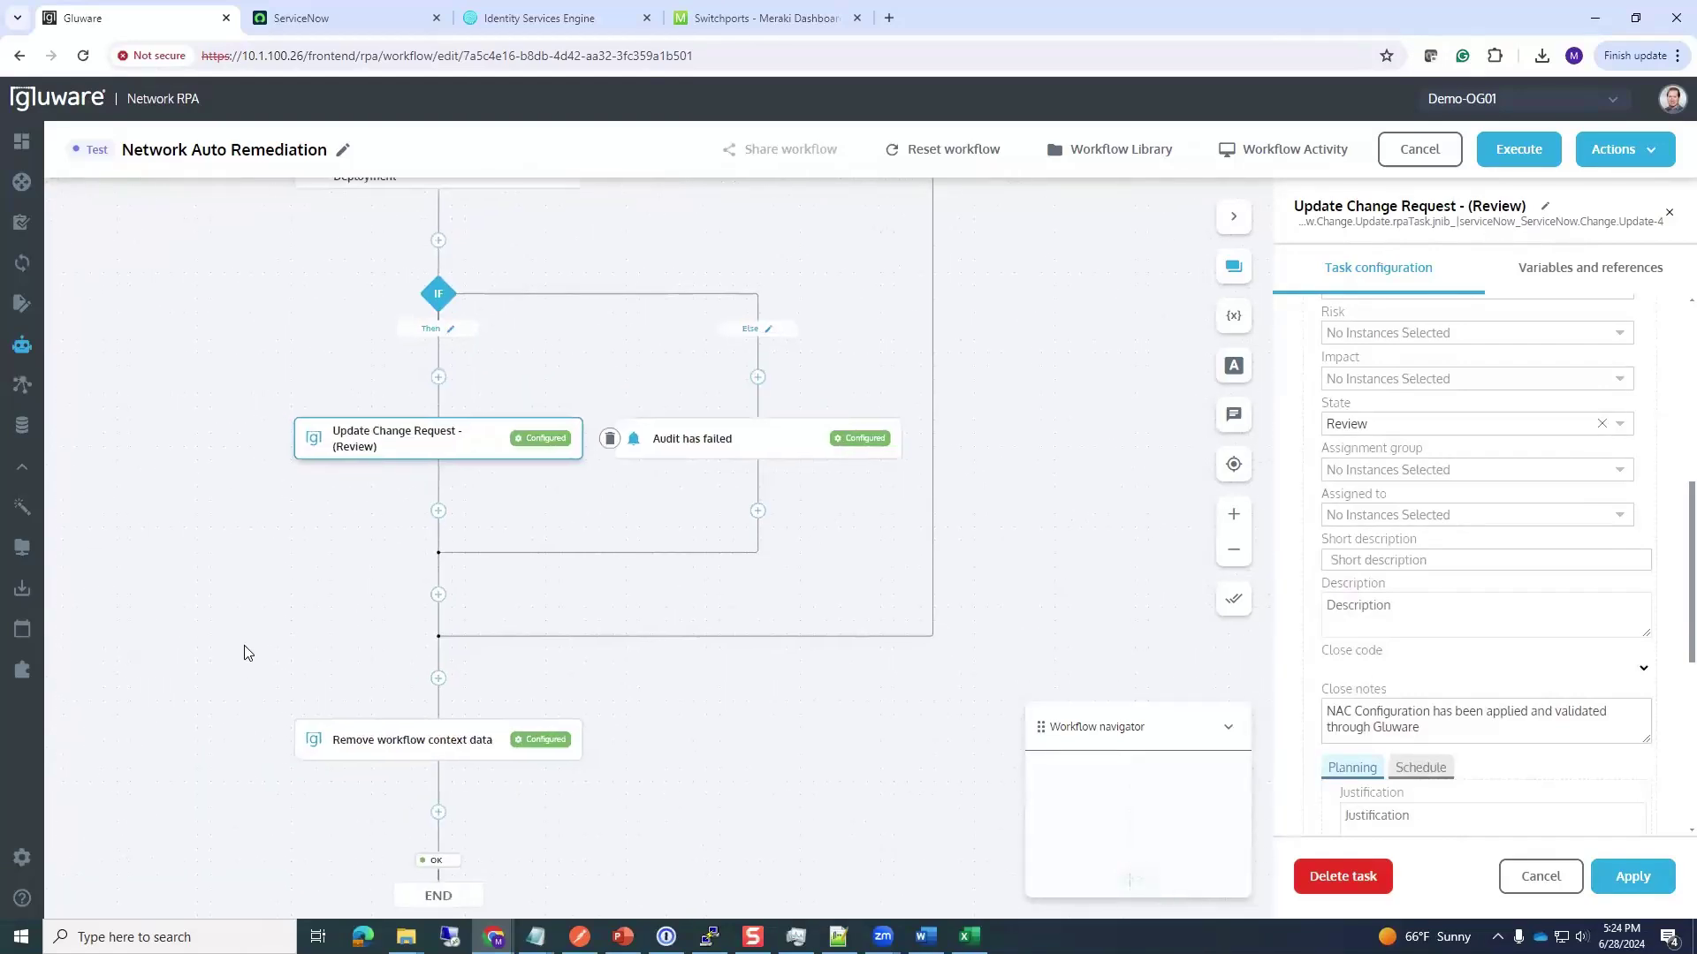
{"action": "left_click", "coordinate": [382, 752]}
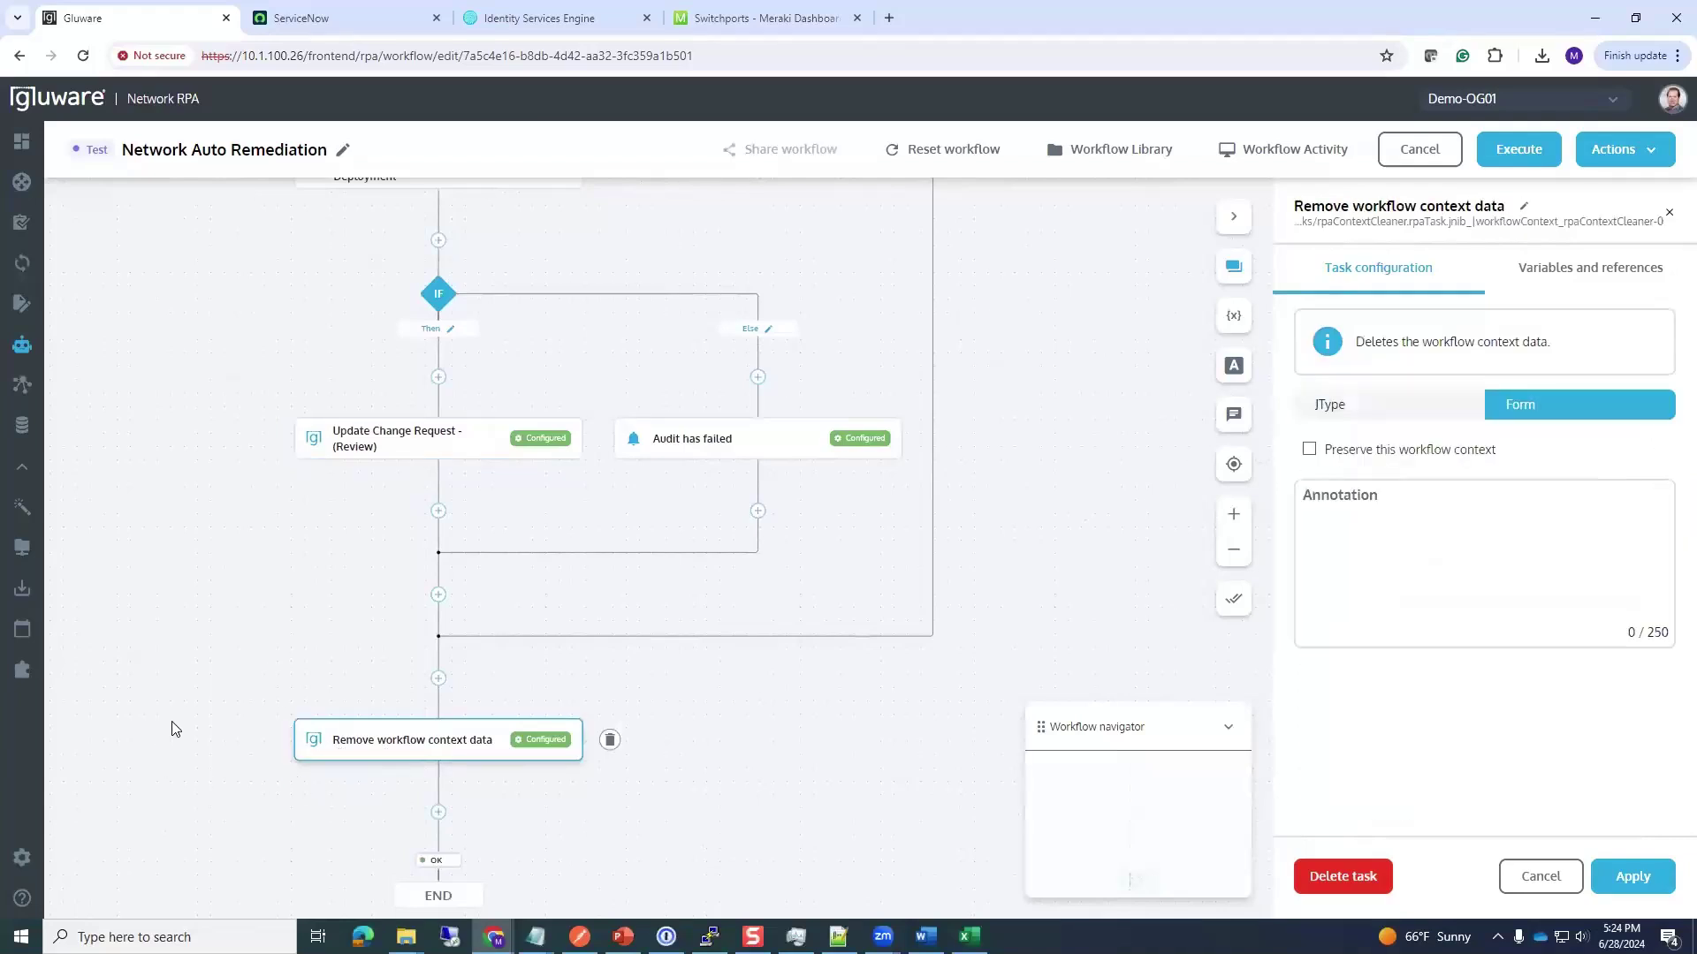
{"action": "left_click_drag", "start_coordinate": [194, 603], "coordinate": [253, 662]}
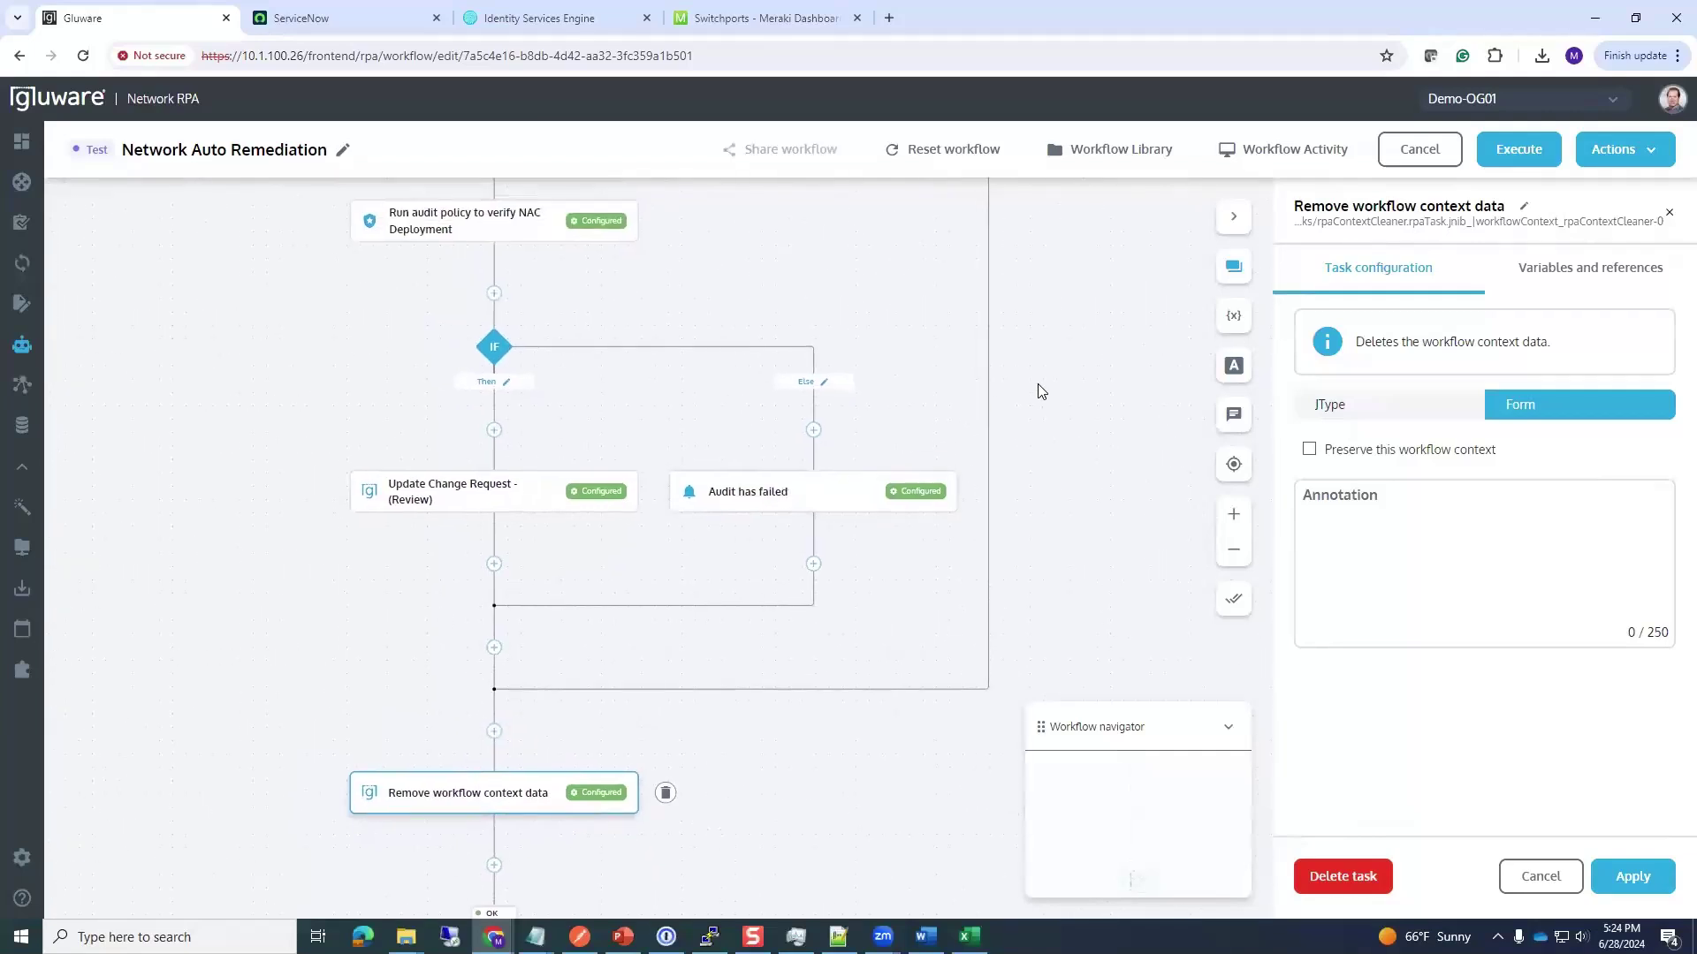
Execute the Network Auto Remediation workflow without prefiltering targets, open its workflow activity and dismiss the notification
{"action": "left_click", "coordinate": [1523, 148]}
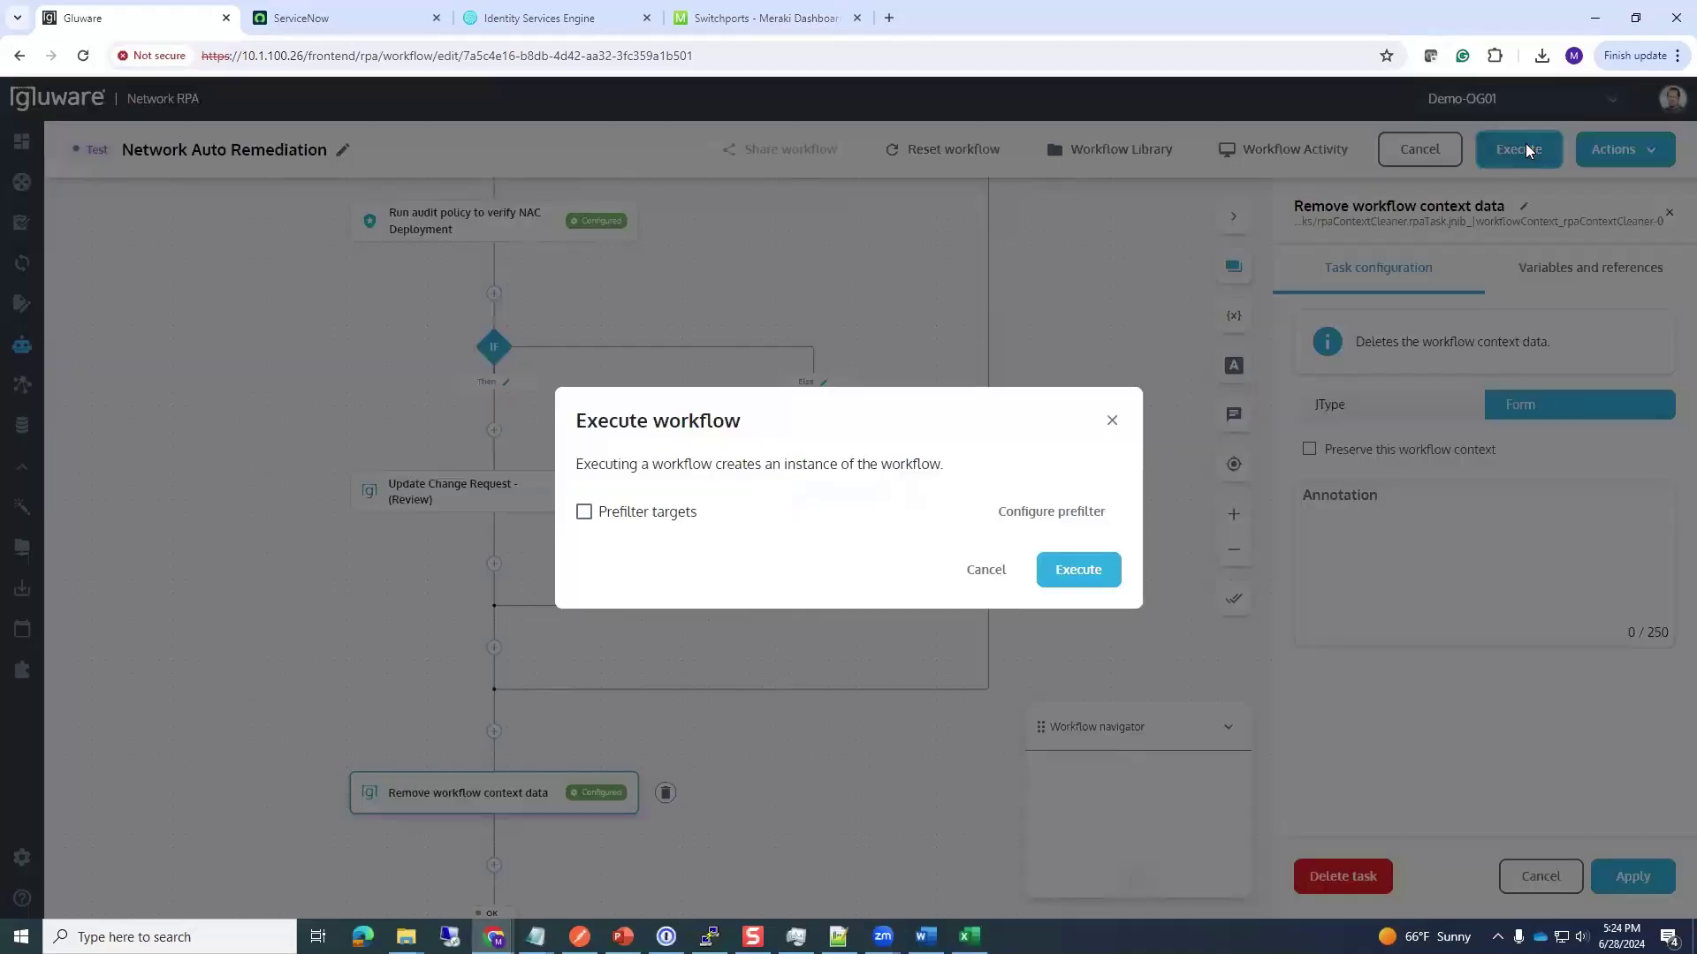
{"action": "left_click", "coordinate": [1100, 566]}
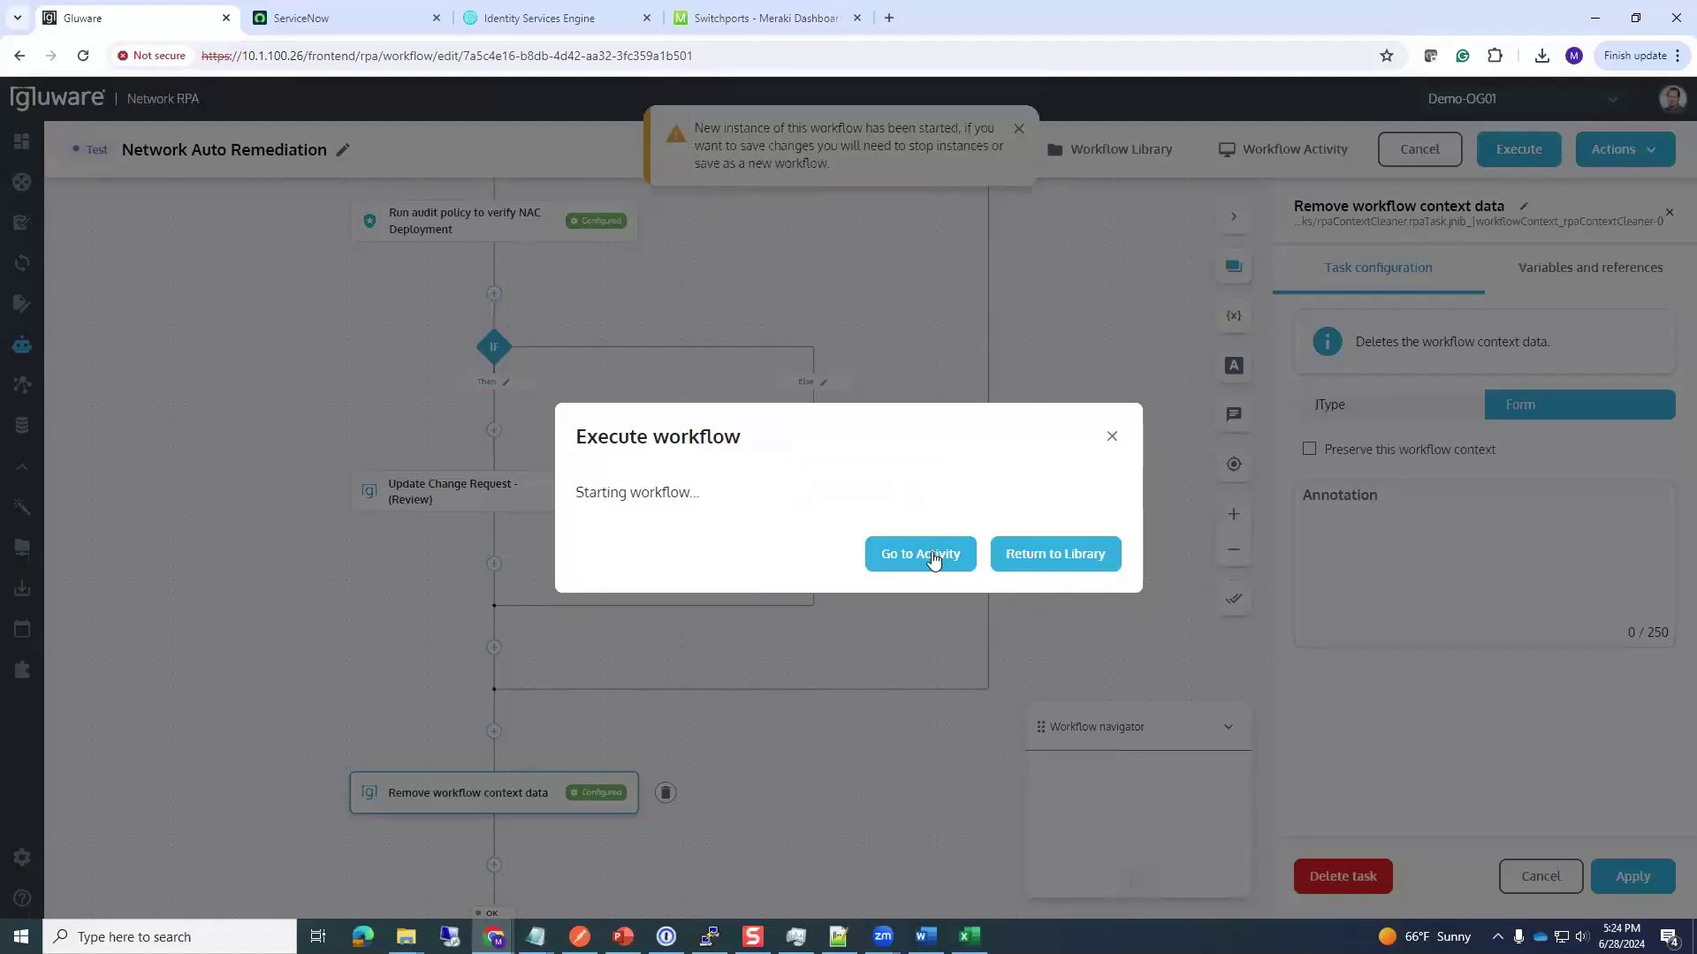
{"action": "left_click", "coordinate": [933, 558]}
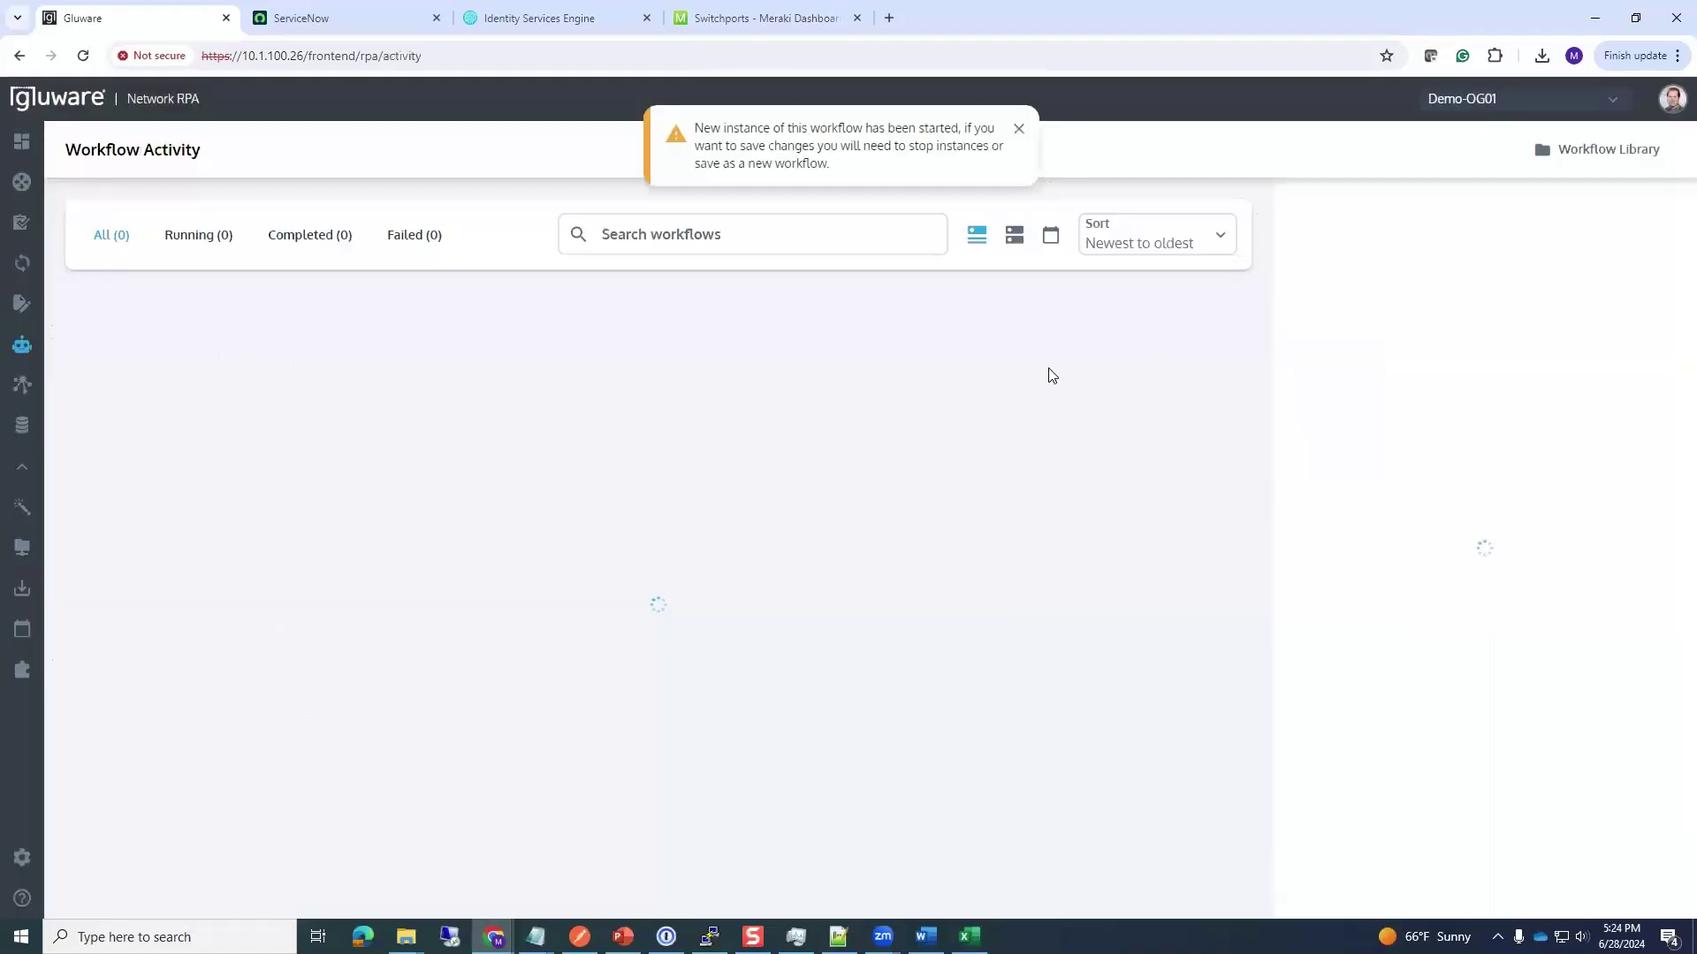
{"action": "left_click", "coordinate": [1019, 130]}
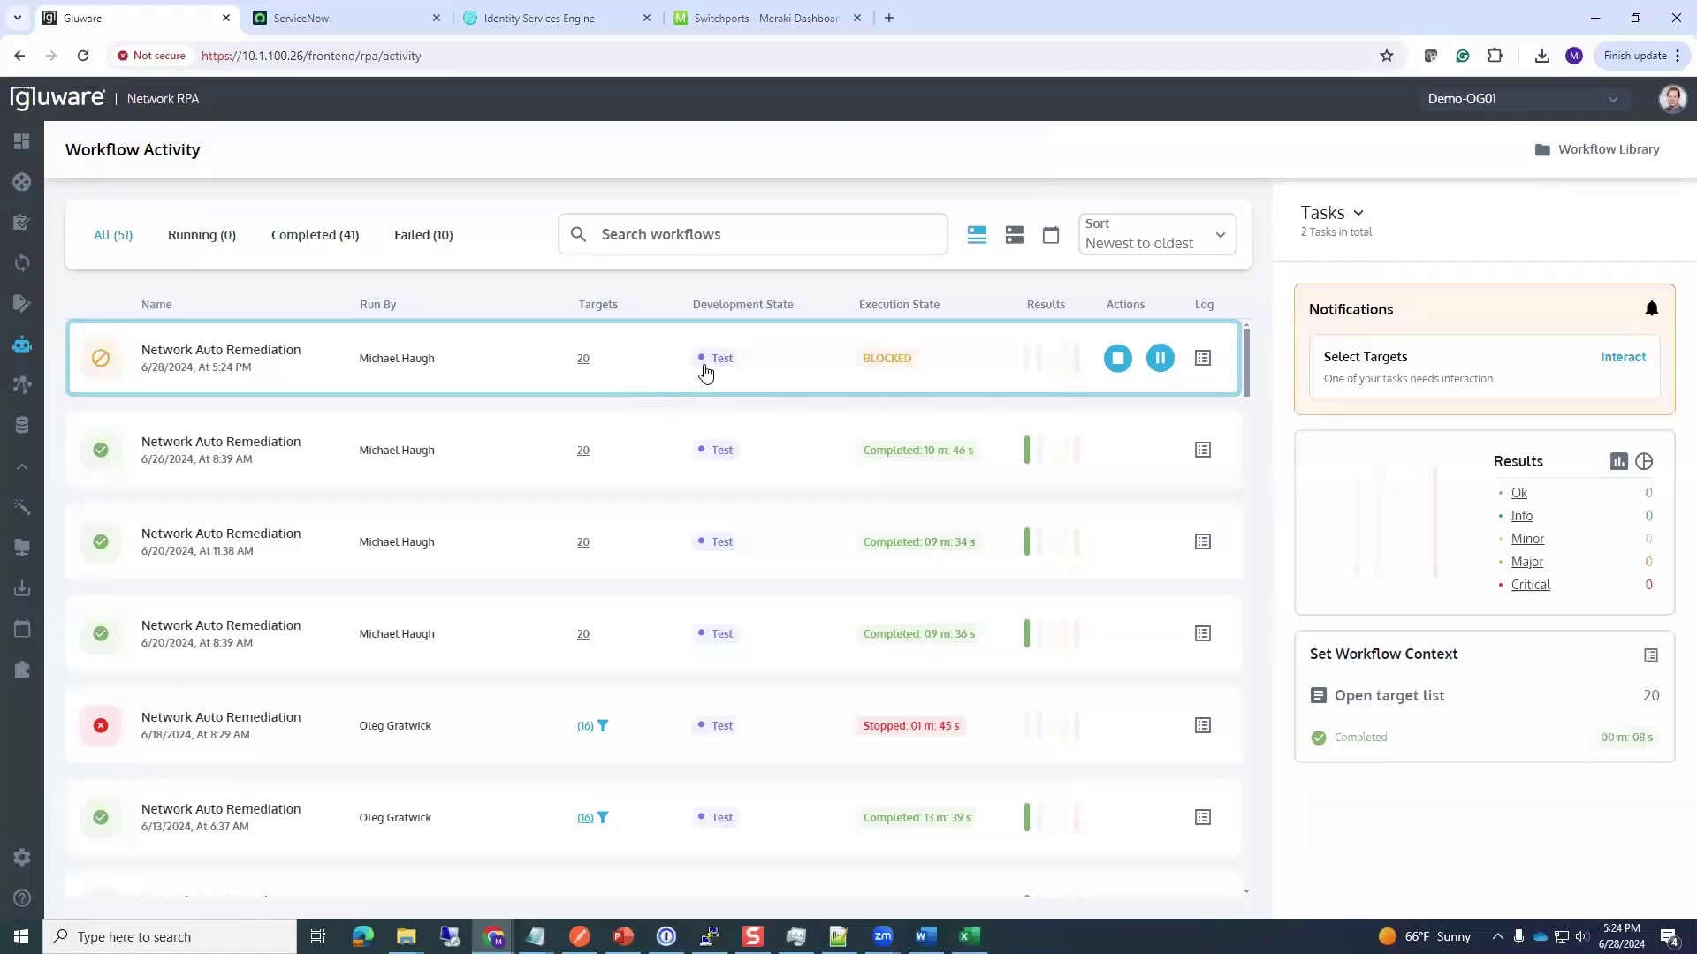
Select all available targets for the blocked Network Auto Remediation run and save the selection to resume the workflow
{"action": "left_click", "coordinate": [1623, 358]}
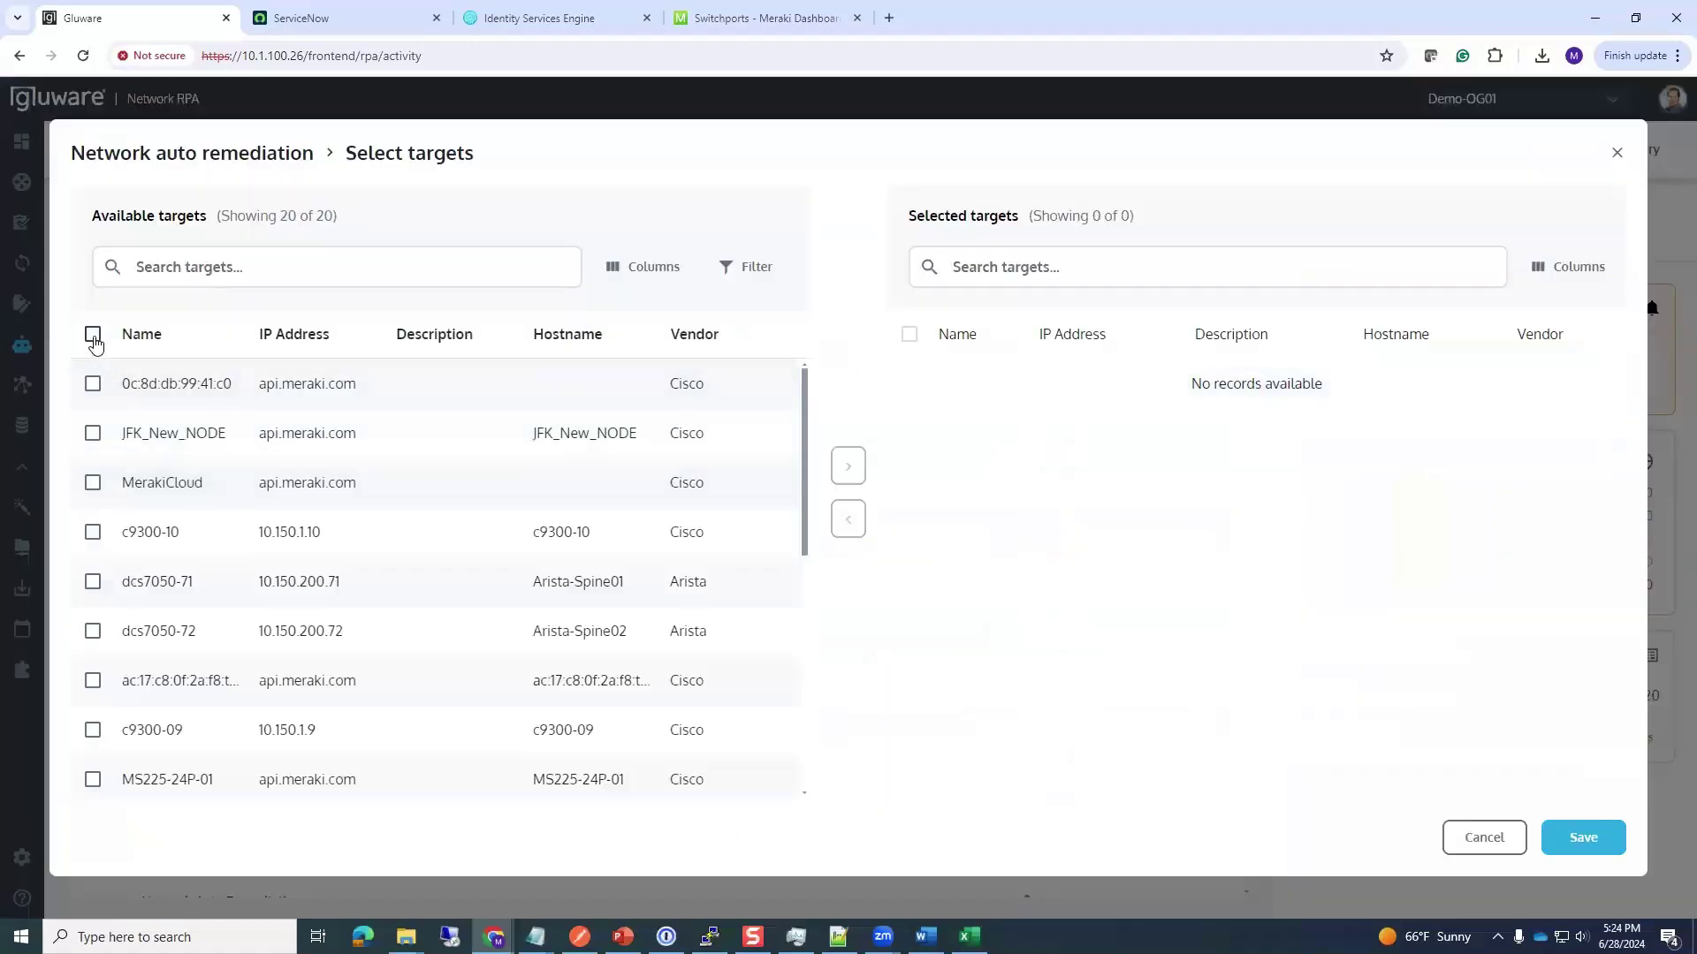
{"action": "left_click", "coordinate": [93, 334]}
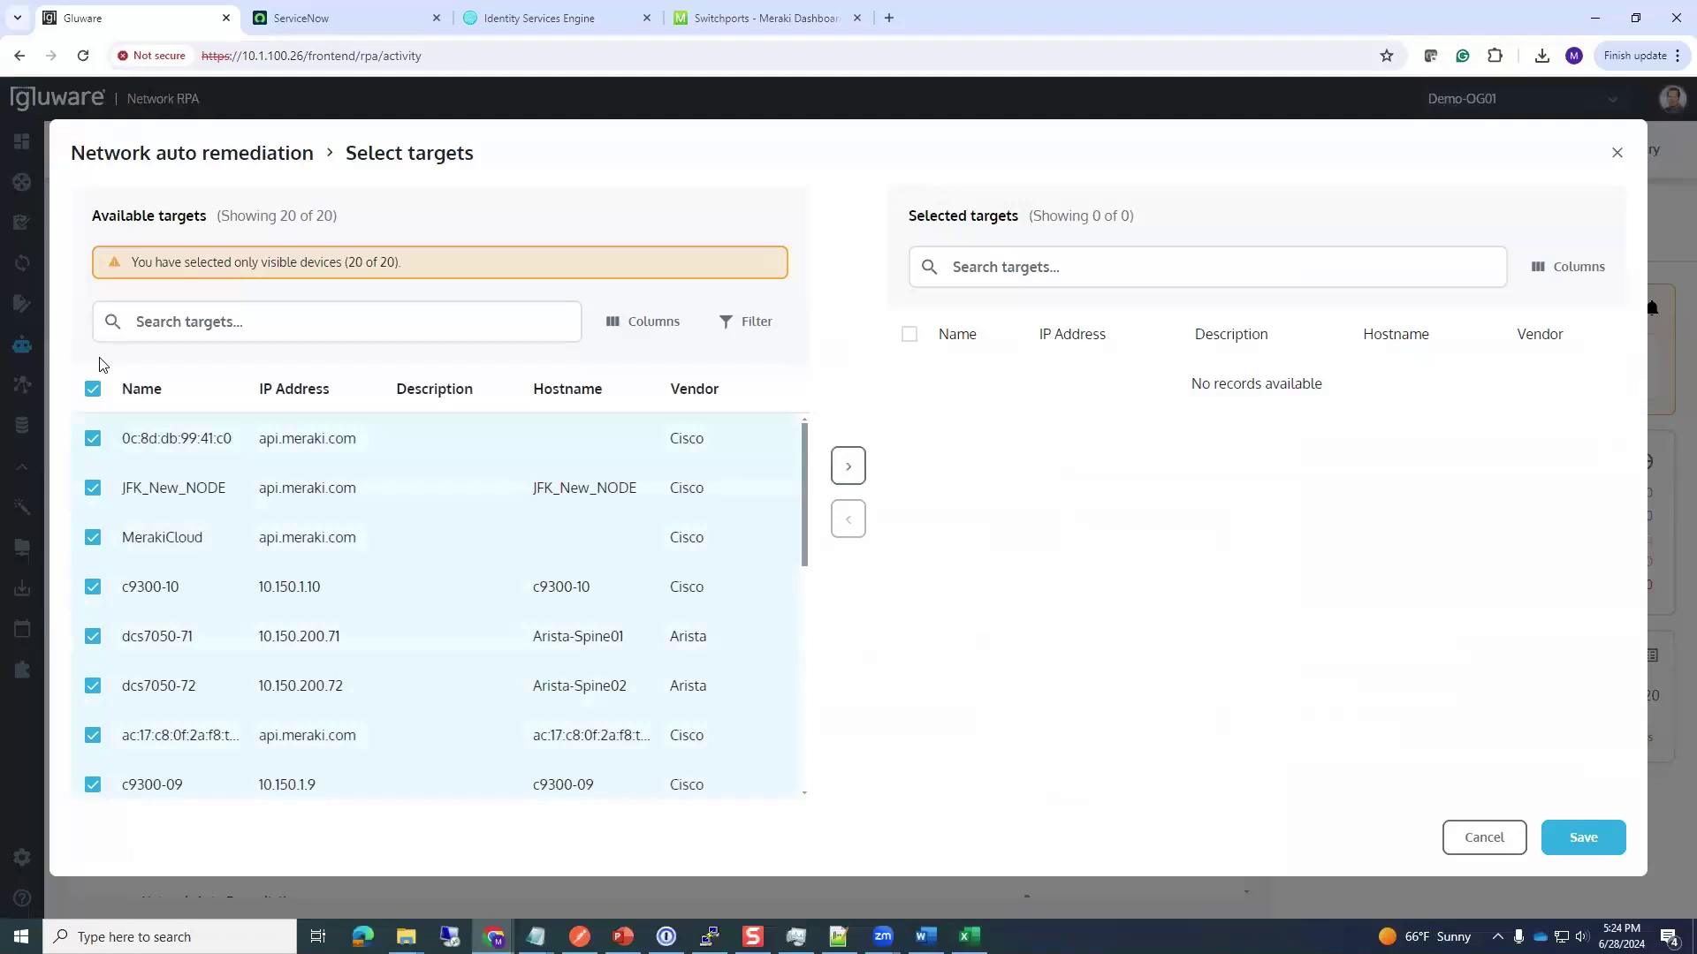
{"action": "left_click", "coordinate": [849, 466]}
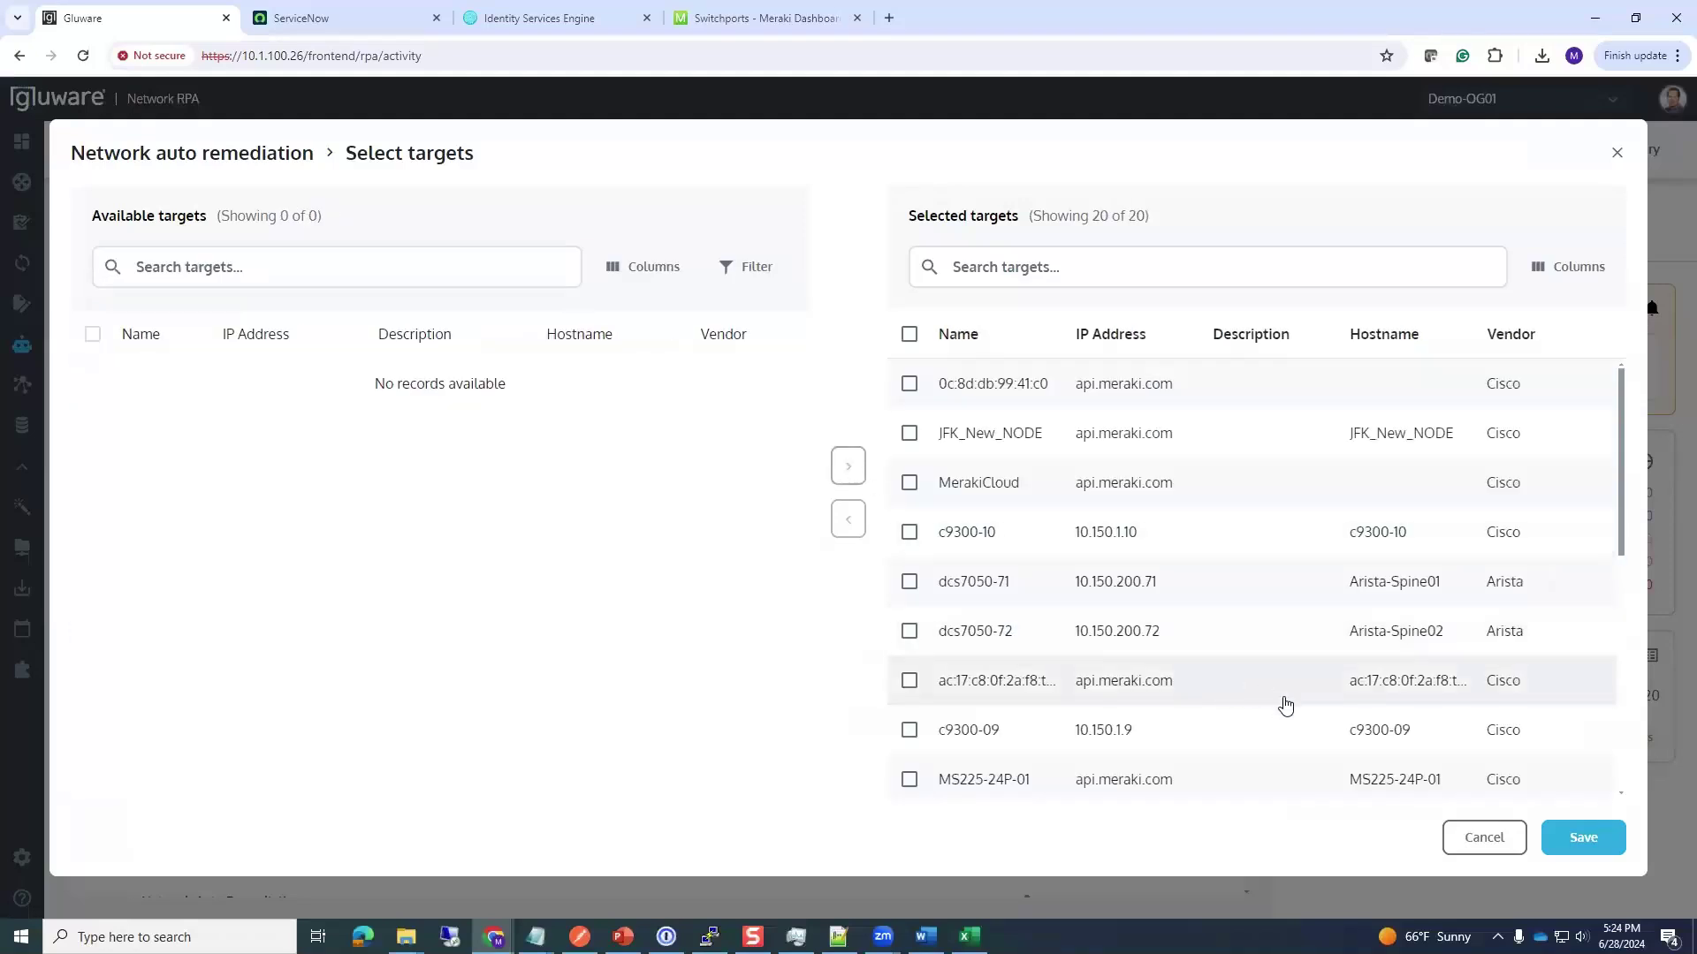
{"action": "left_click", "coordinate": [1582, 839]}
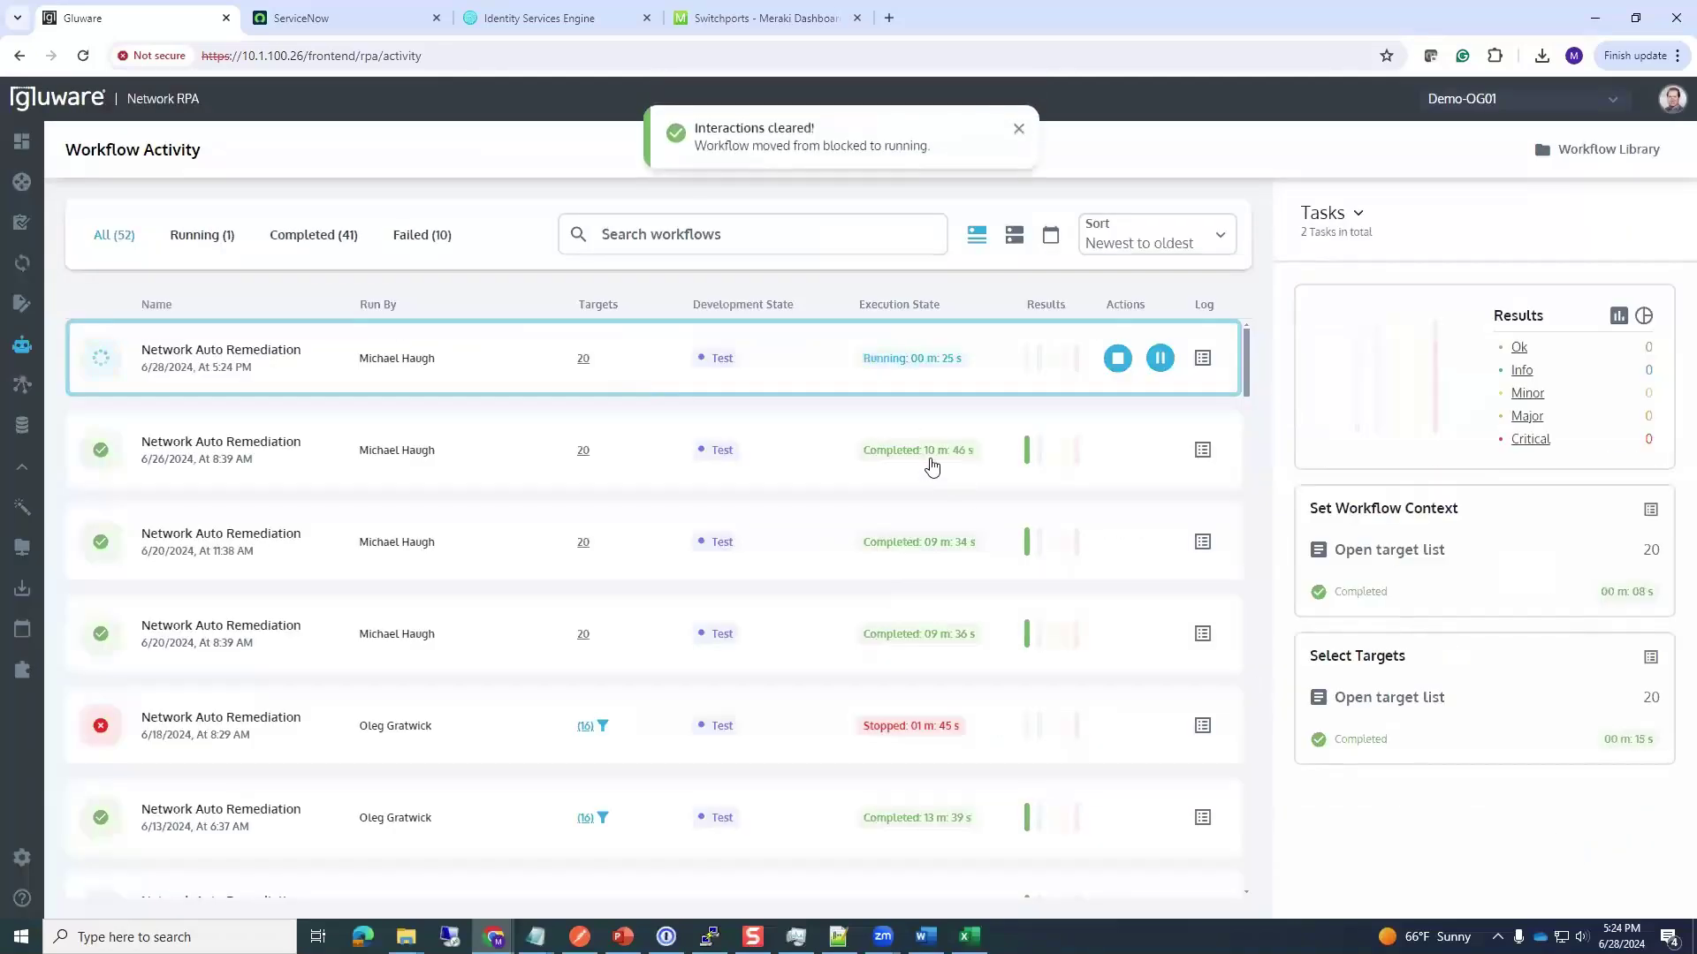
{"action": "scroll", "coordinate": [1477, 616], "scroll_direction": "down", "scroll_amount": 2}
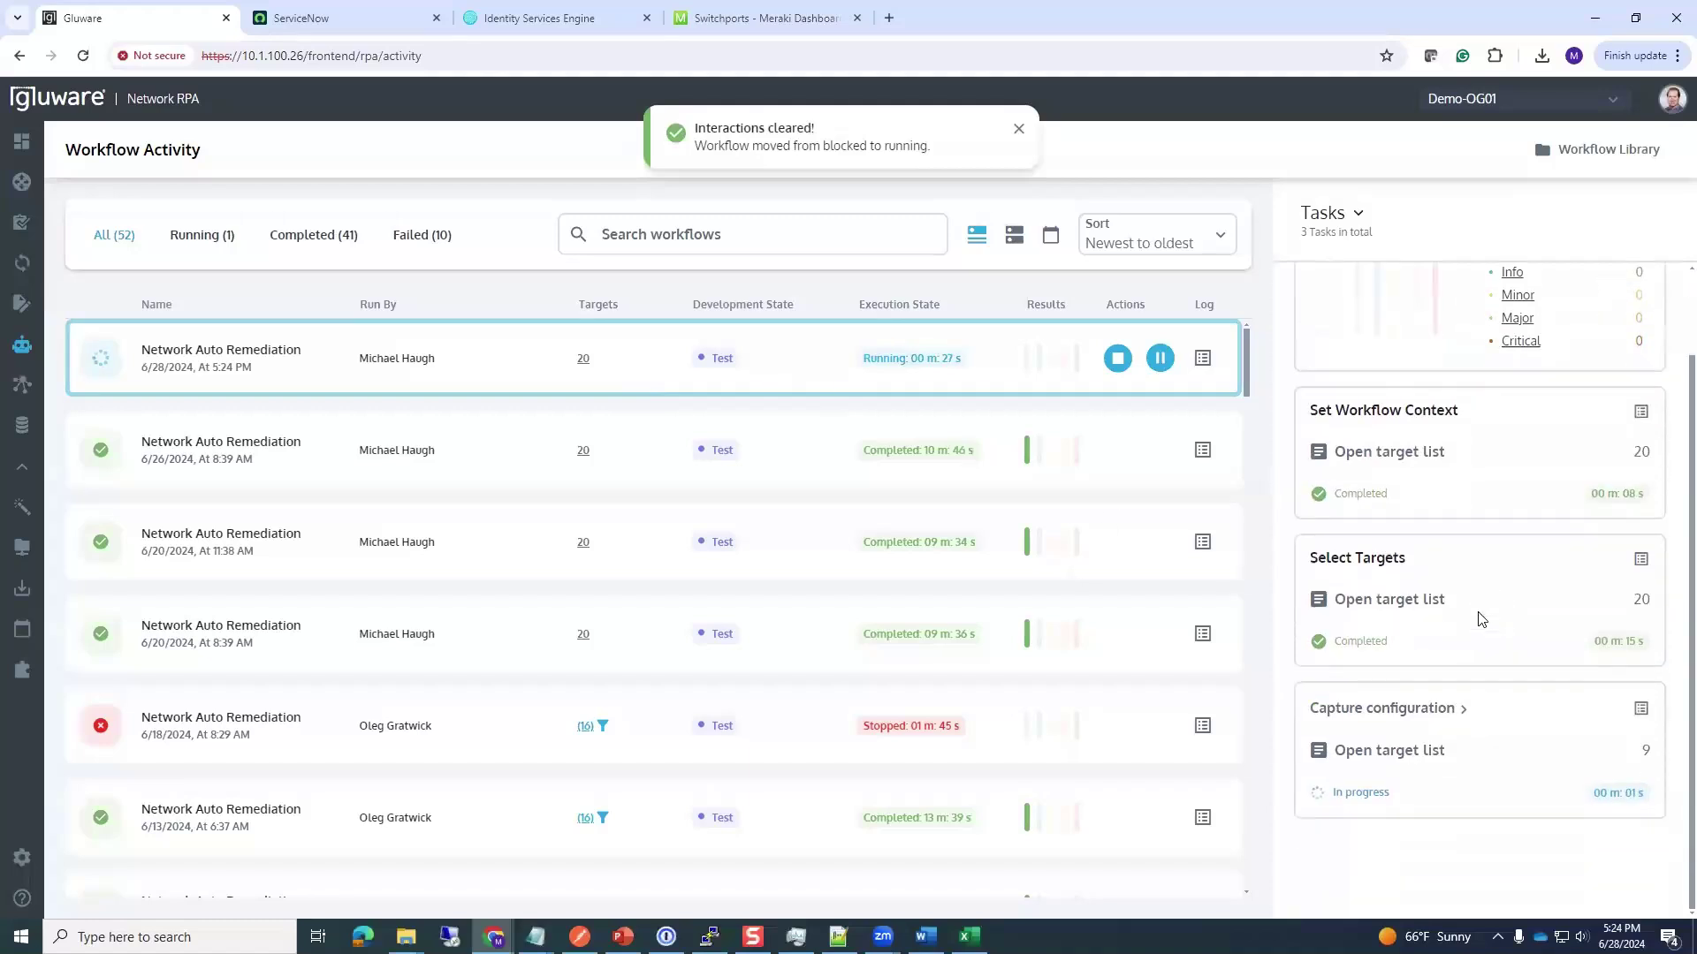
Switch to ServiceNow and review the Network Gear list and the list of all change requests from the favorites
{"action": "left_click", "coordinate": [370, 25]}
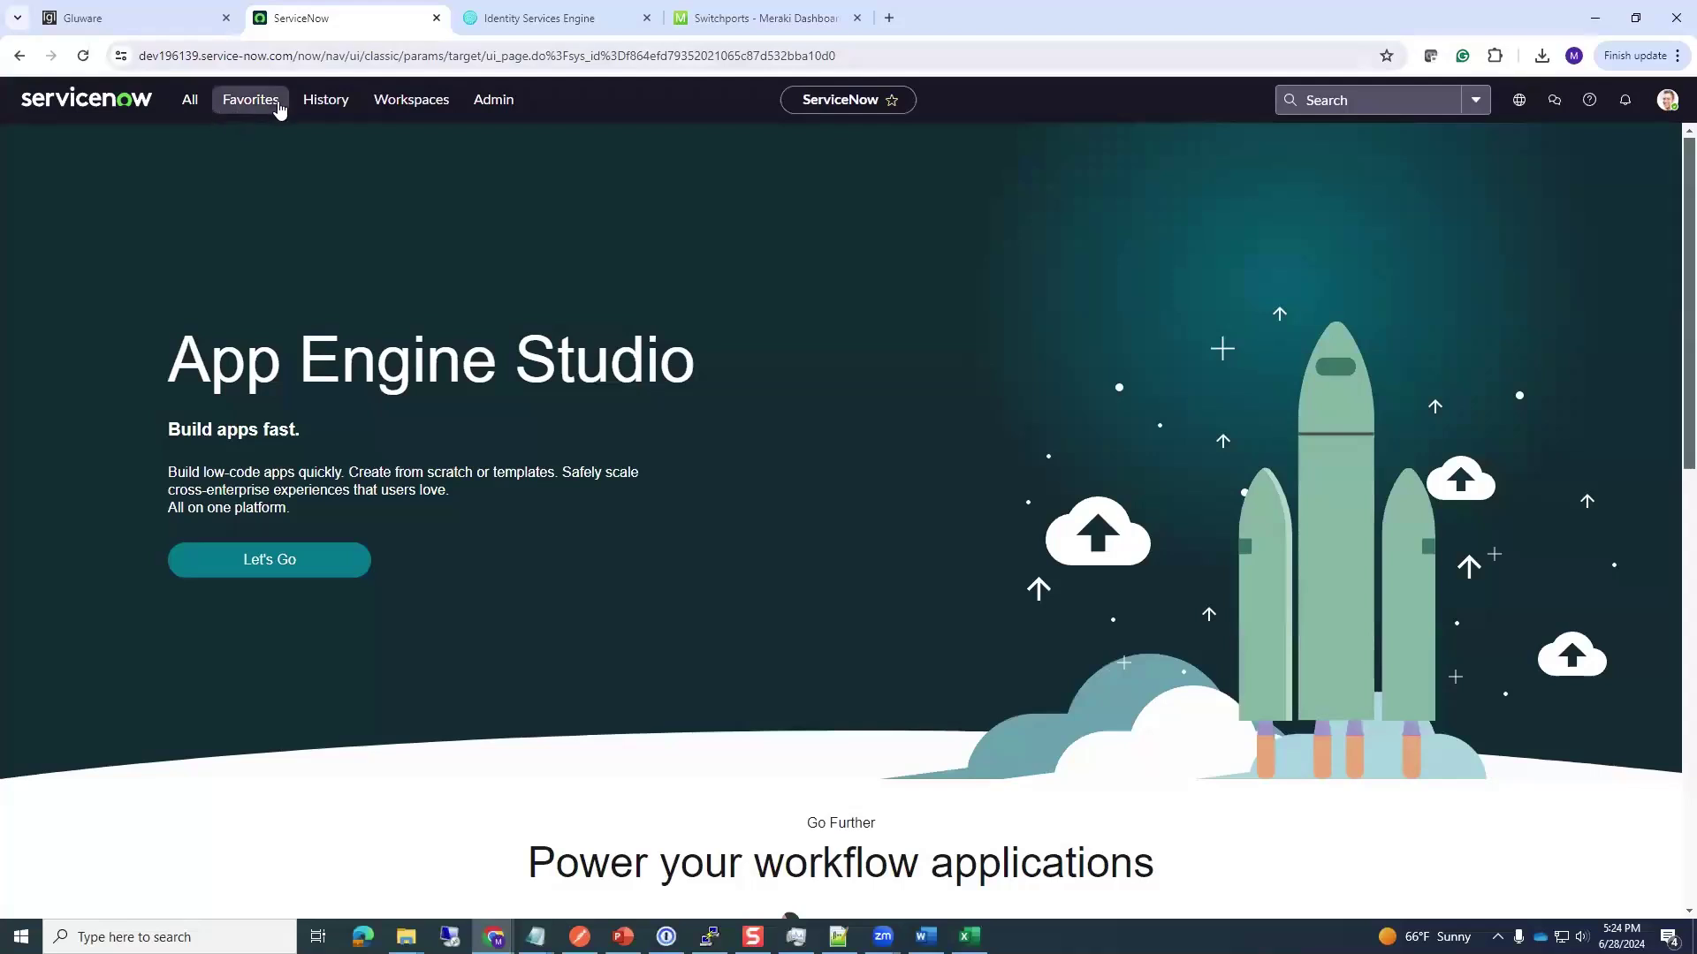
{"action": "left_click", "coordinate": [262, 106]}
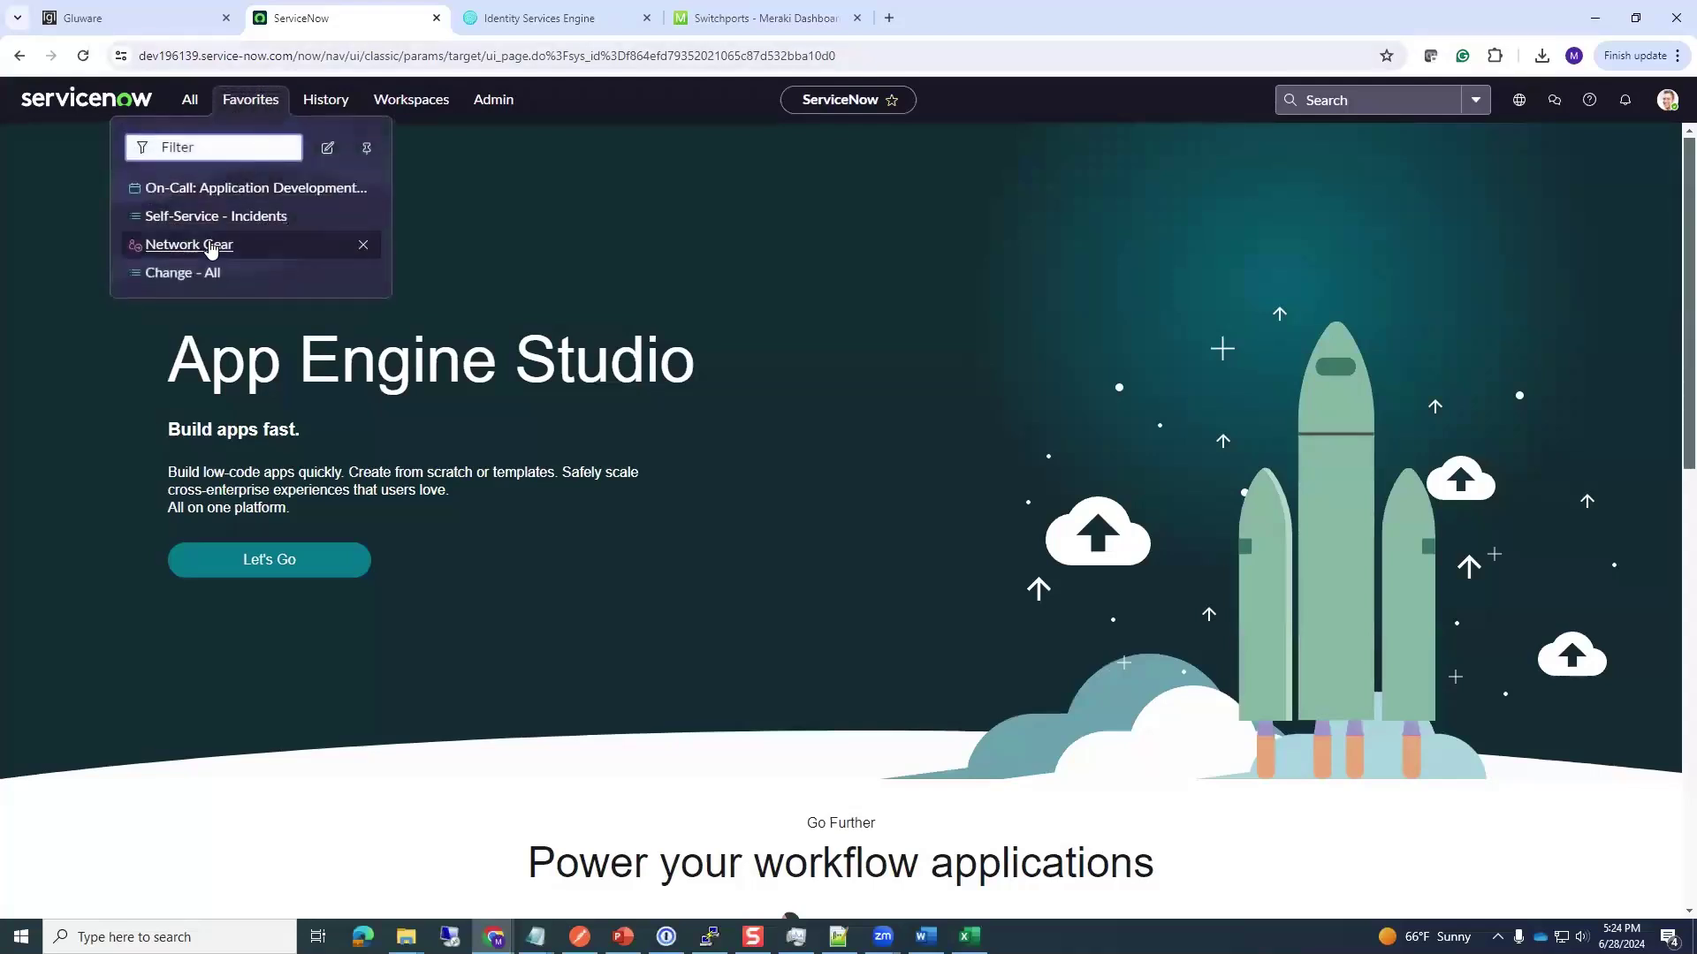
{"action": "left_click", "coordinate": [214, 244]}
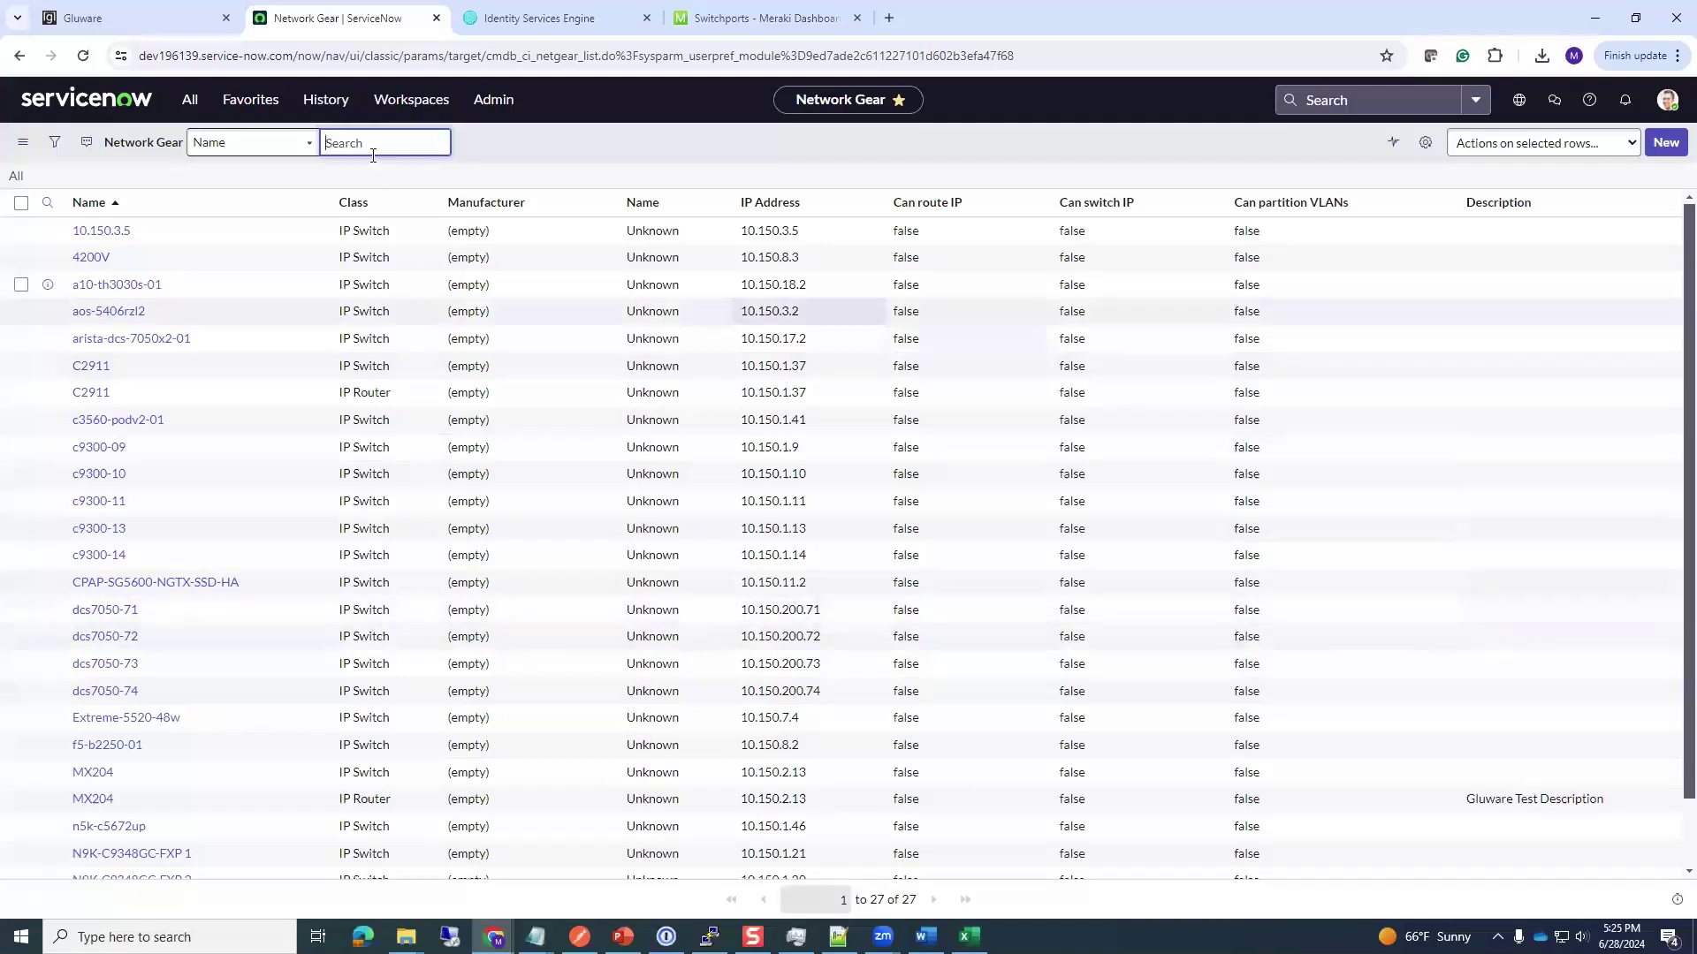
{"action": "left_click", "coordinate": [255, 104]}
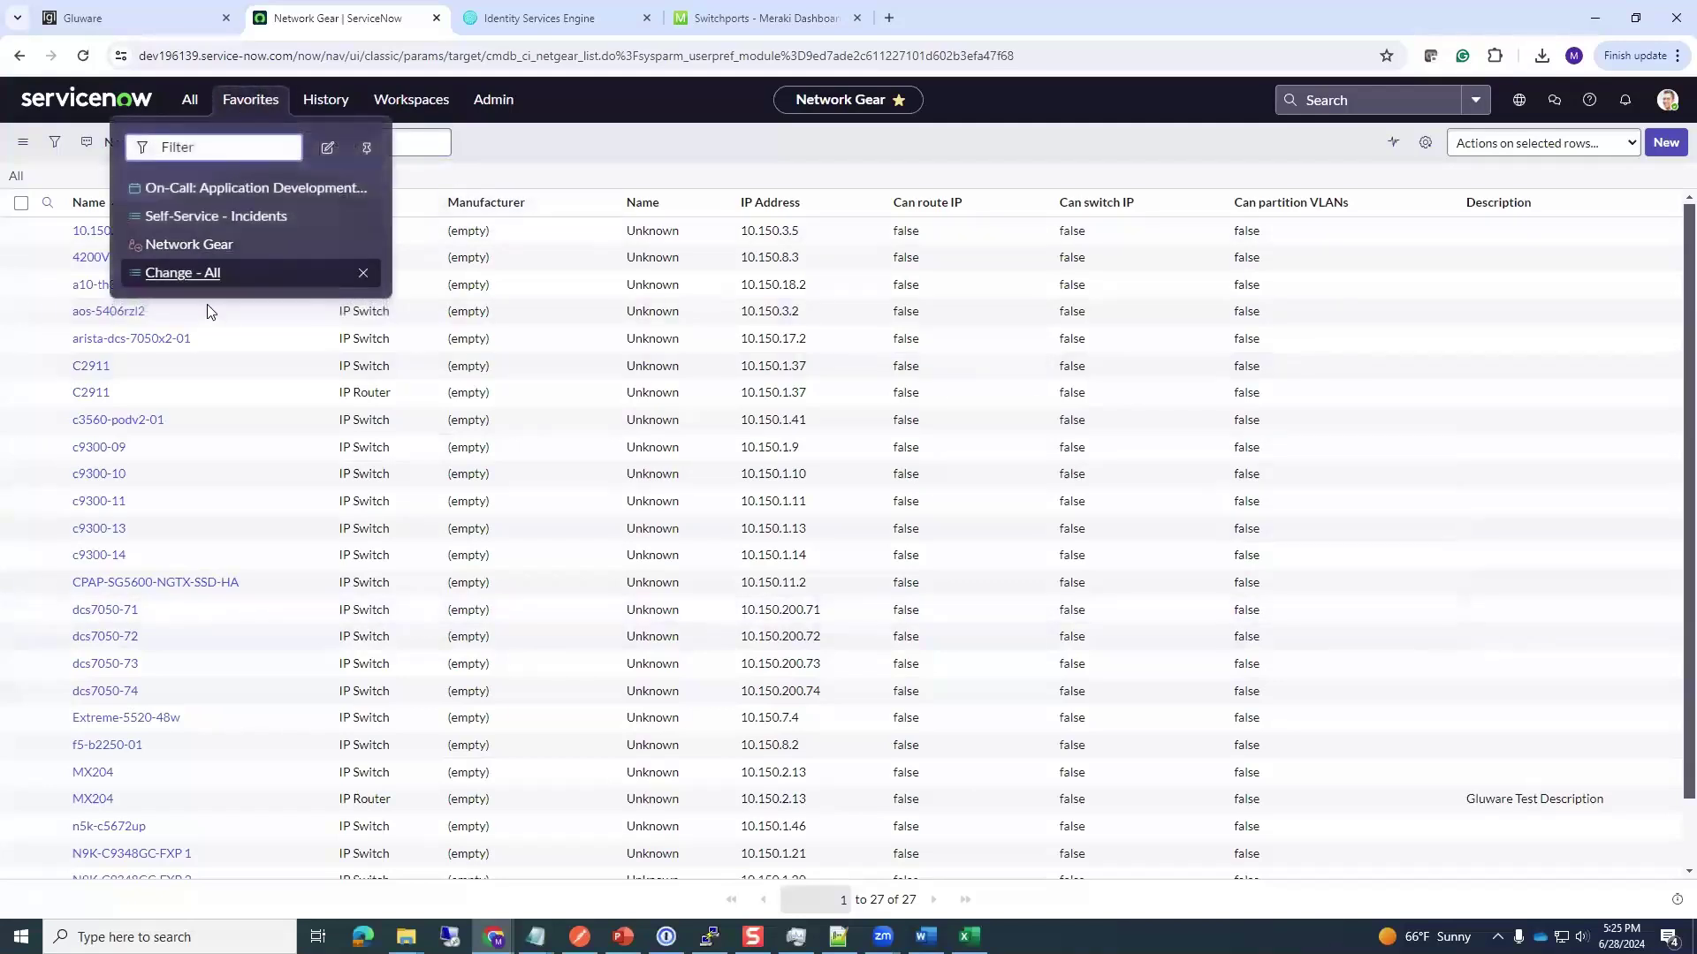
{"action": "left_click", "coordinate": [208, 276]}
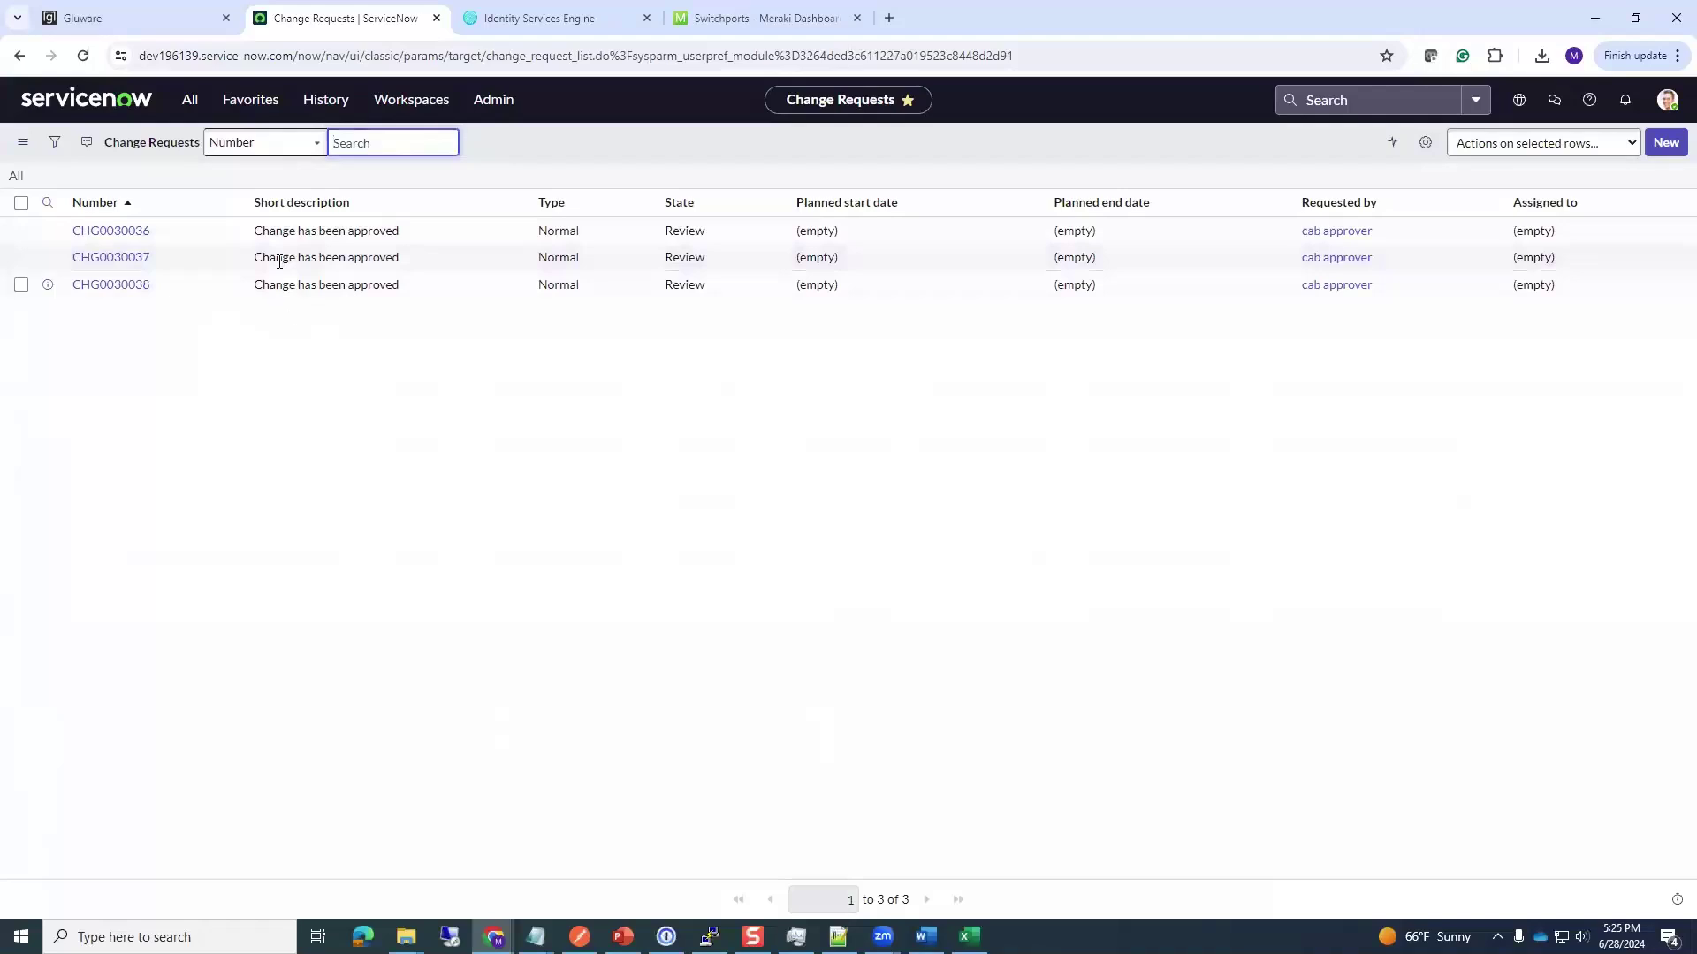
{"action": "left_click", "coordinate": [191, 28]}
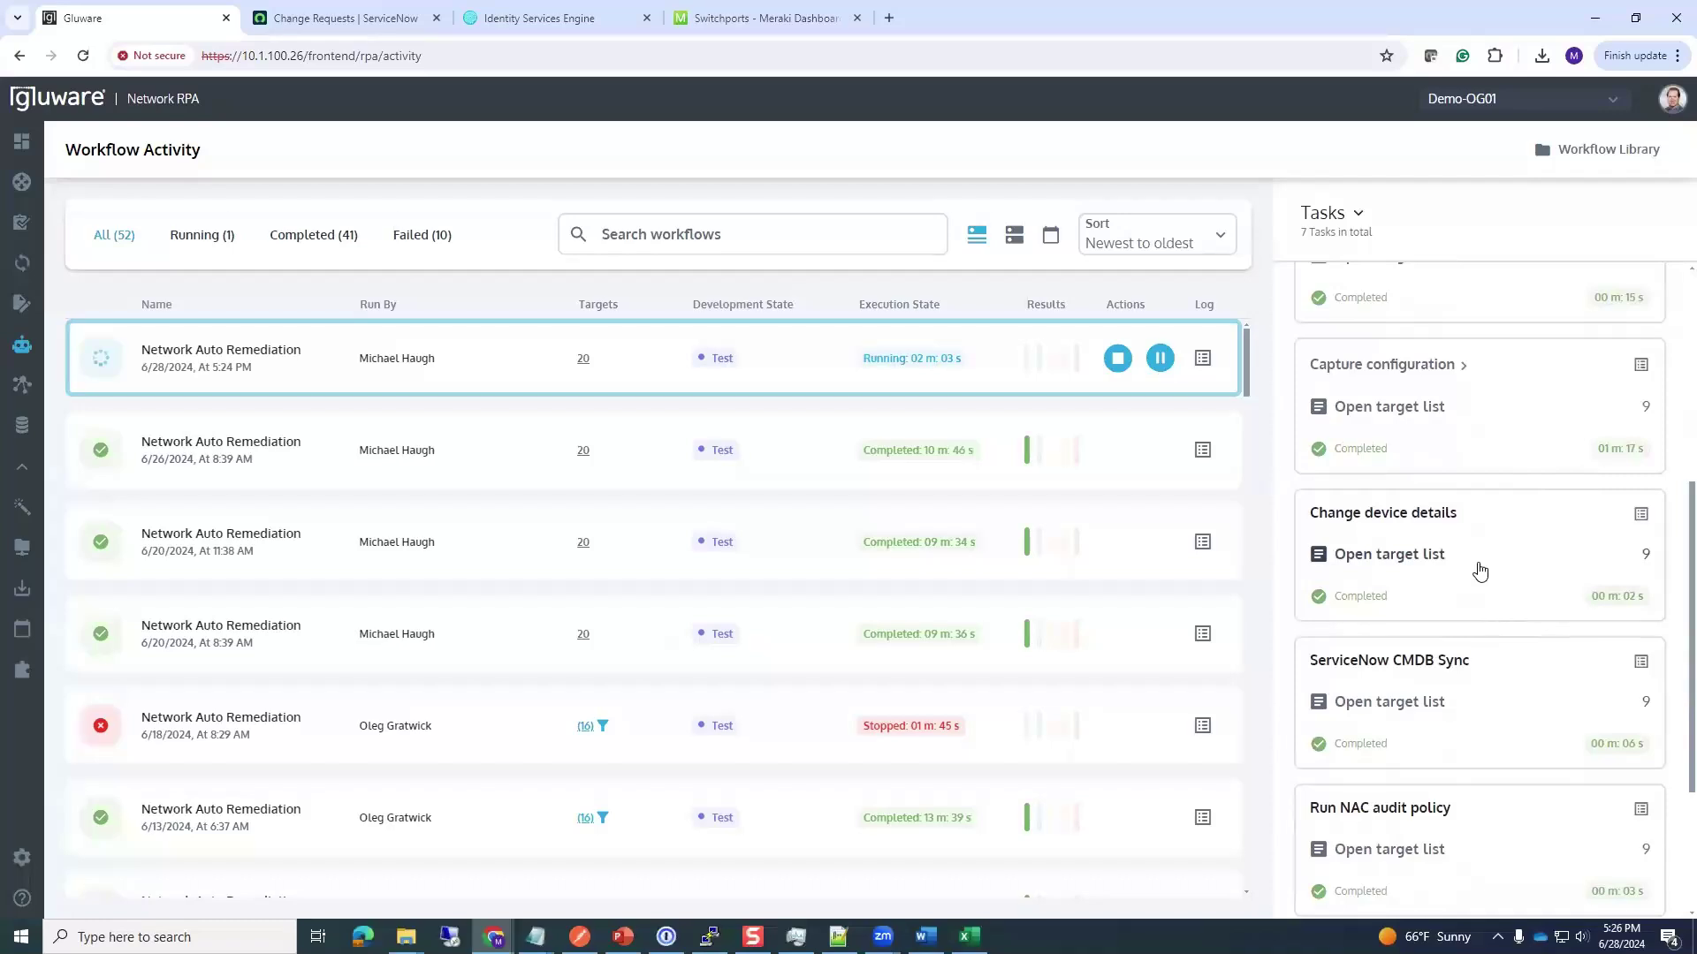
{"action": "scroll", "coordinate": [1492, 800], "scroll_direction": "down", "scroll_amount": 5}
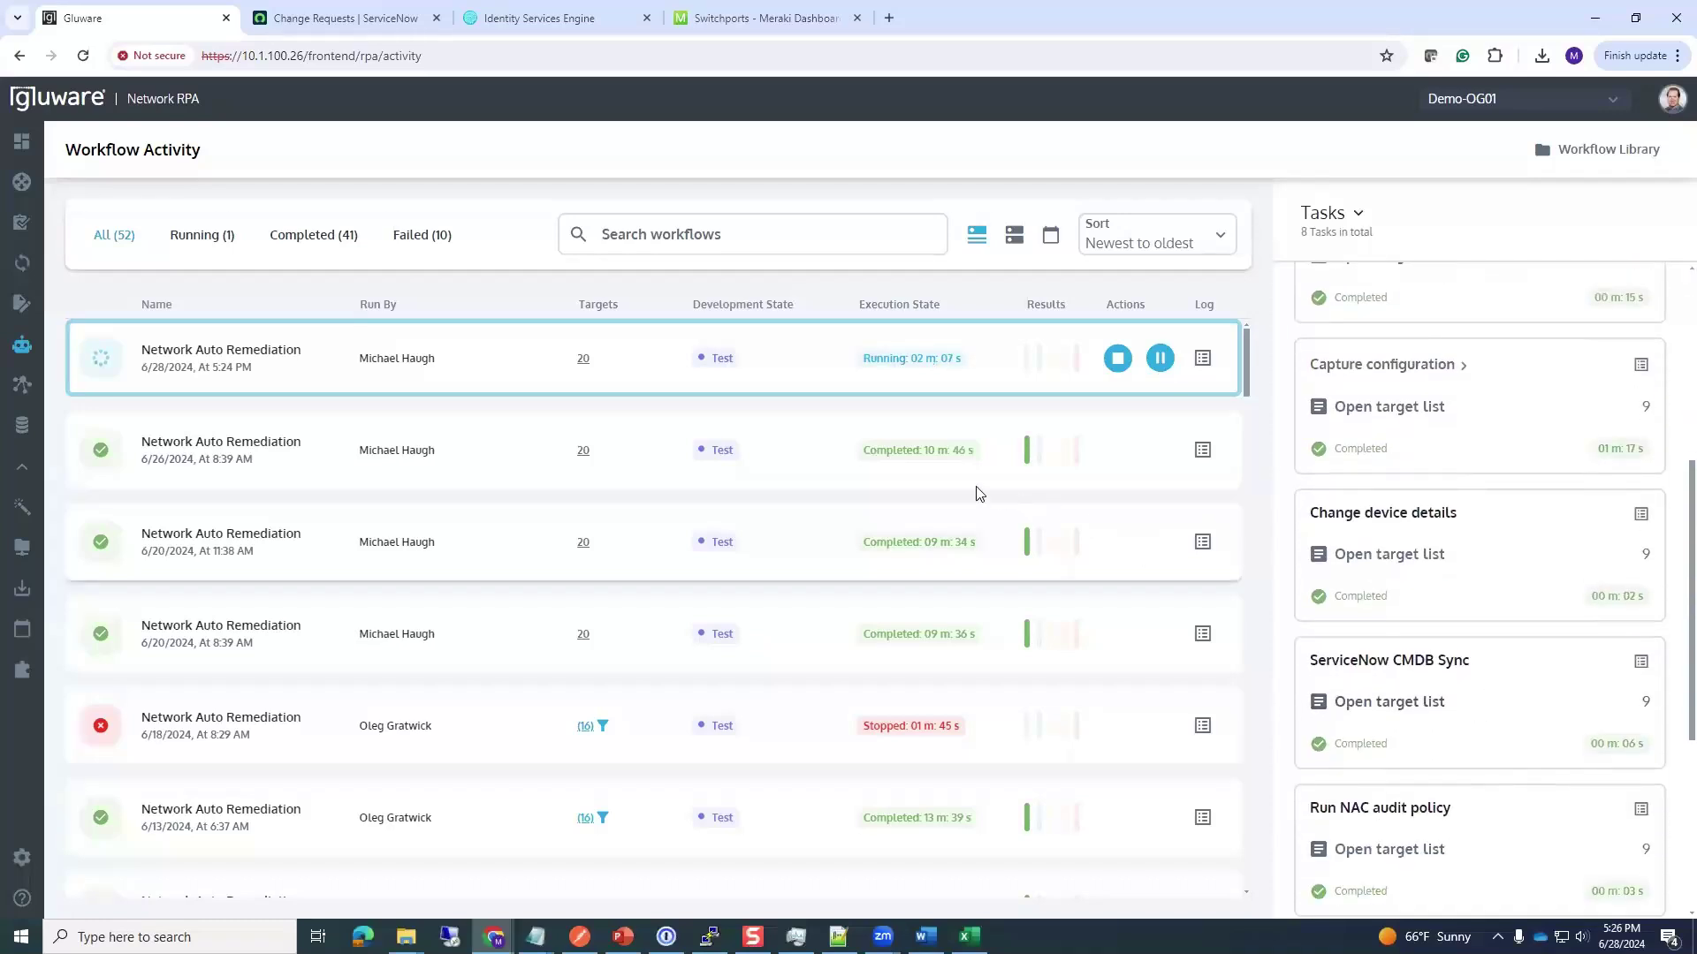
{"action": "mouse_move", "coordinate": [31, 185]}
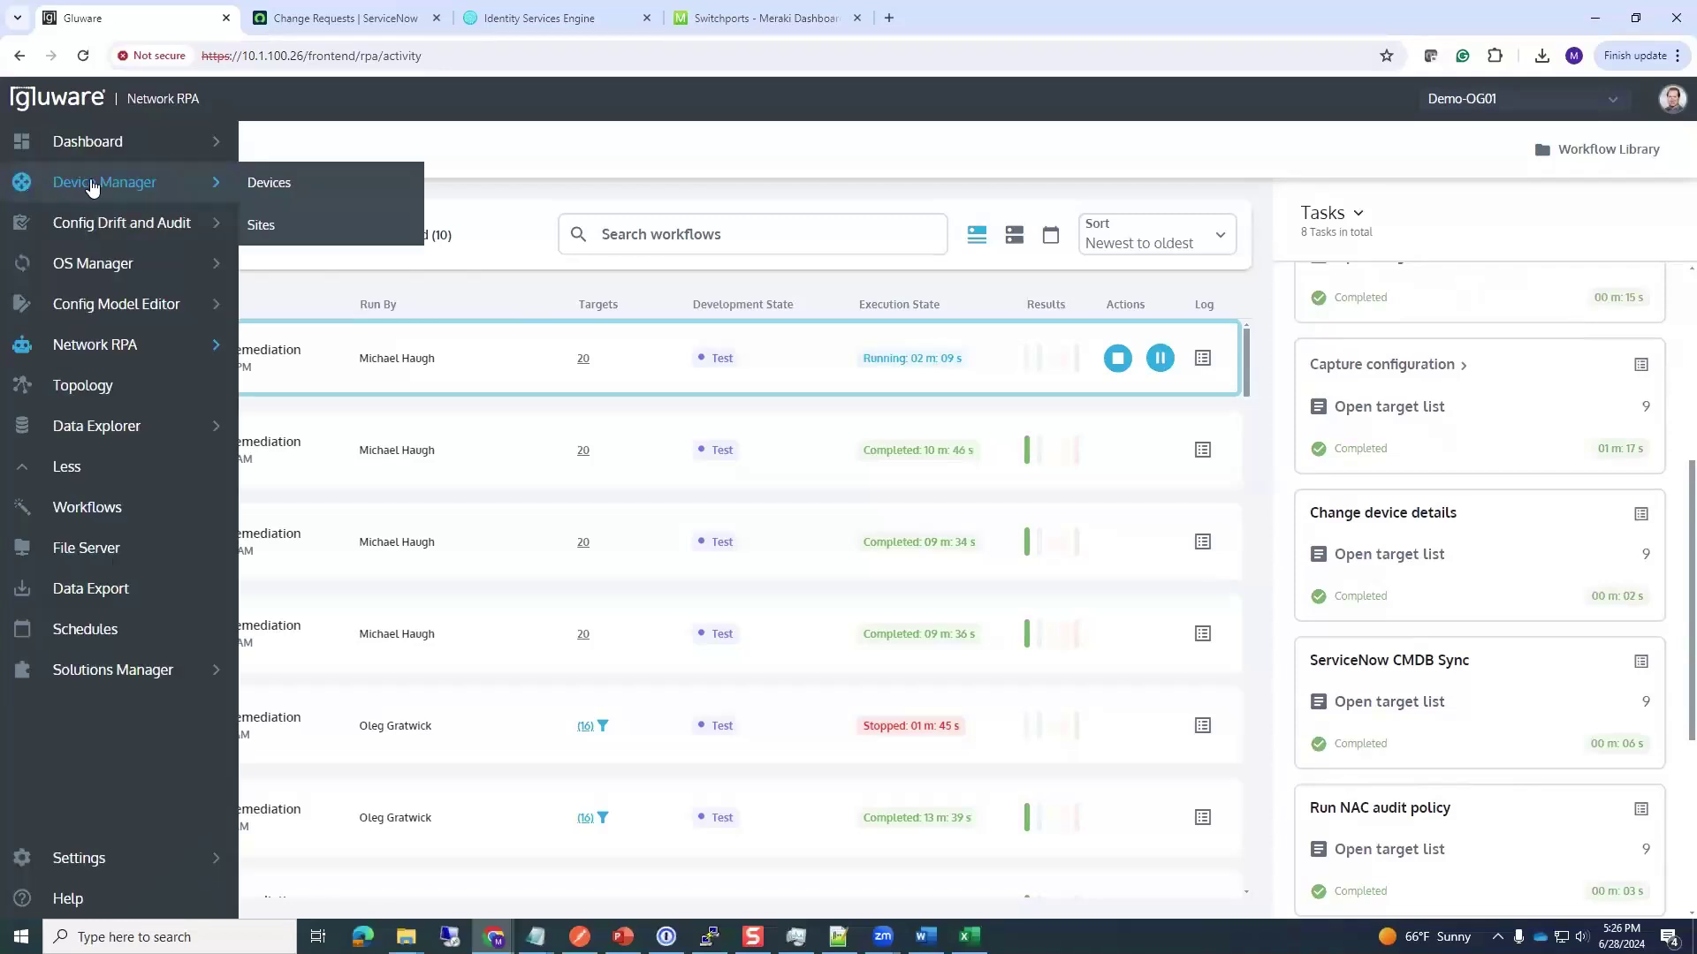
{"action": "left_click", "coordinate": [270, 187]}
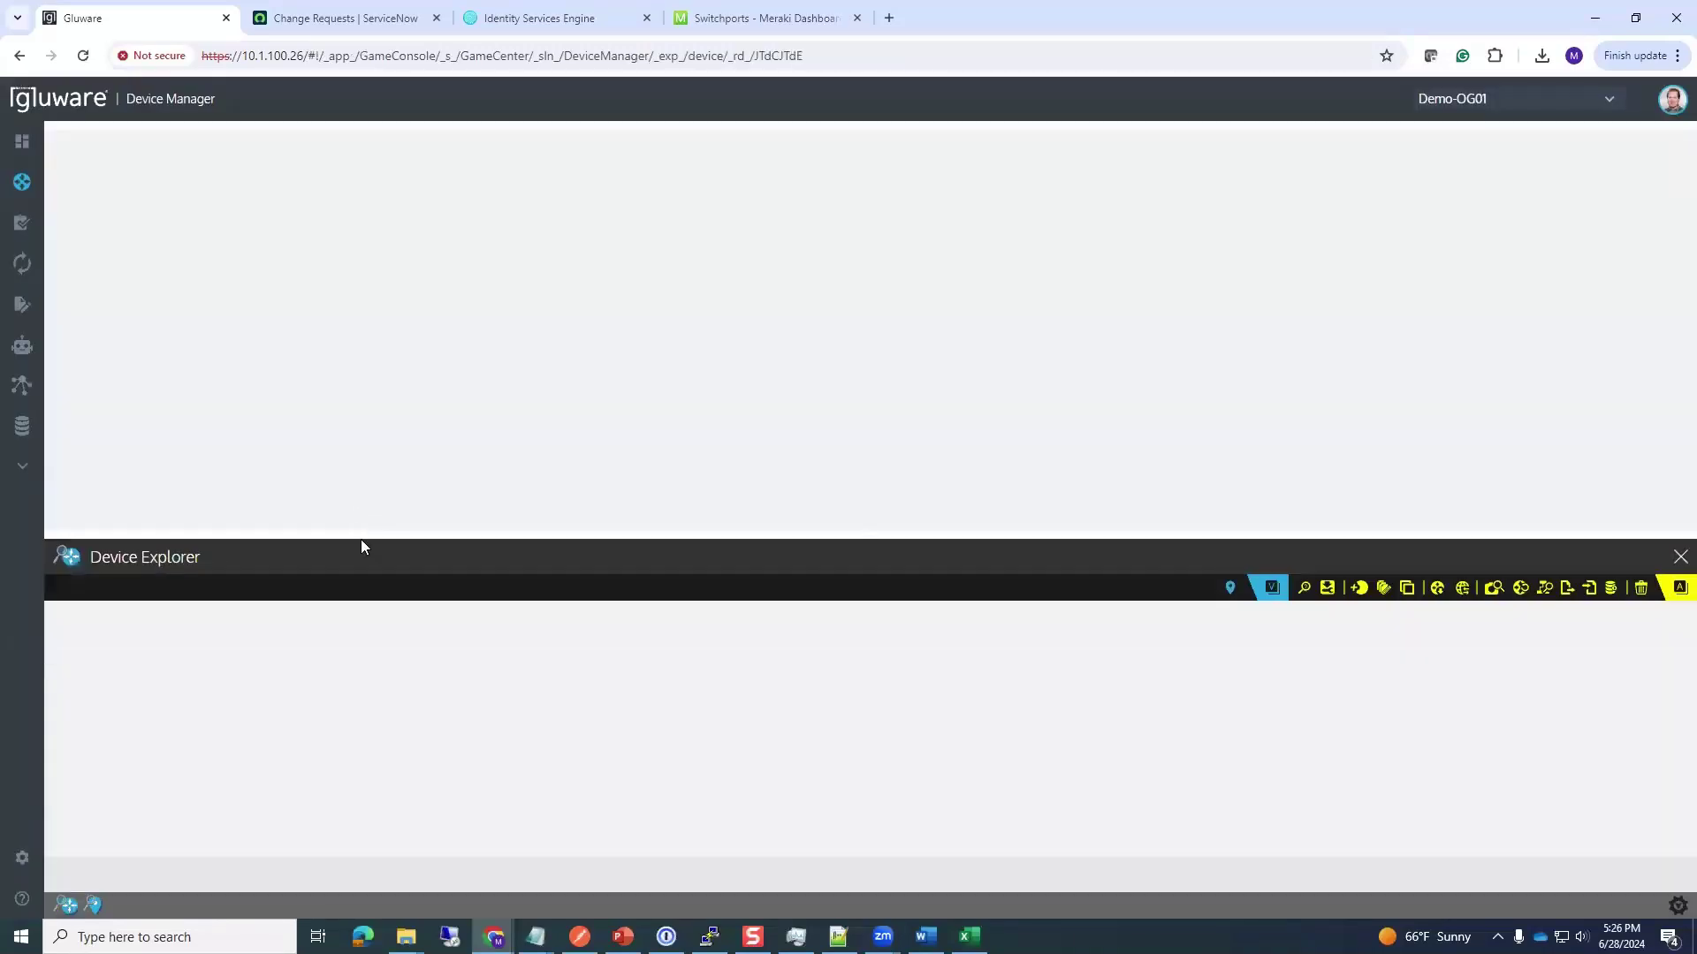
{"action": "left_click_drag", "start_coordinate": [359, 533], "coordinate": [385, 249]}
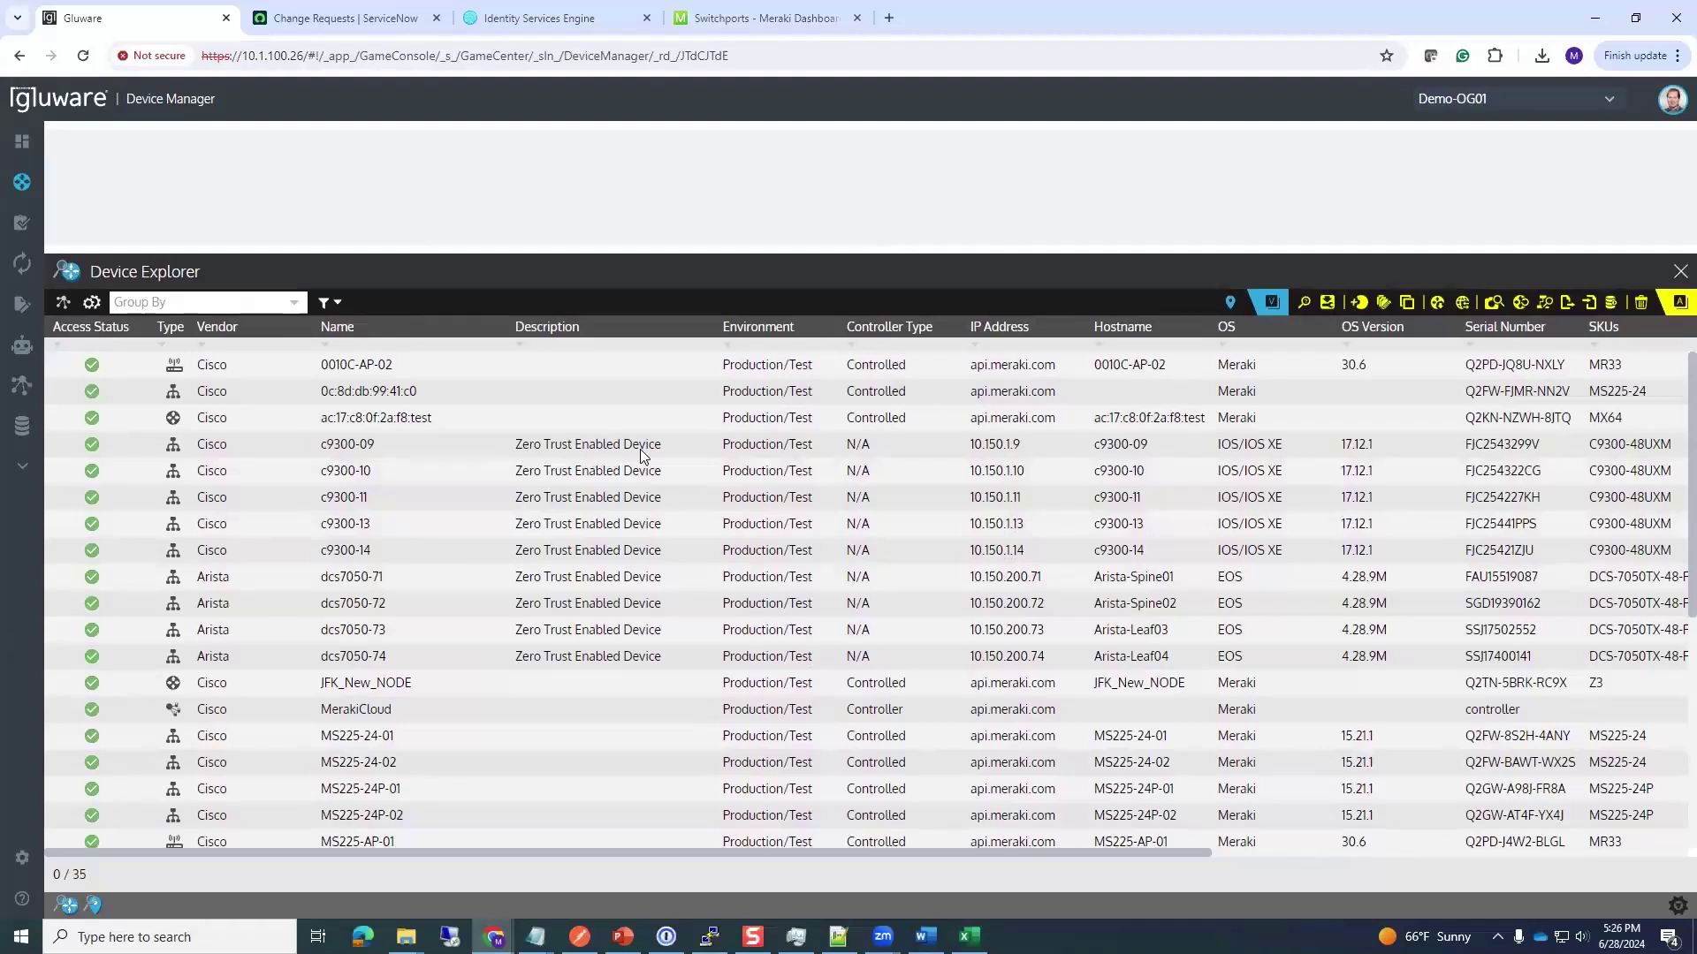
{"action": "left_click_drag", "start_coordinate": [555, 253], "coordinate": [563, 399]}
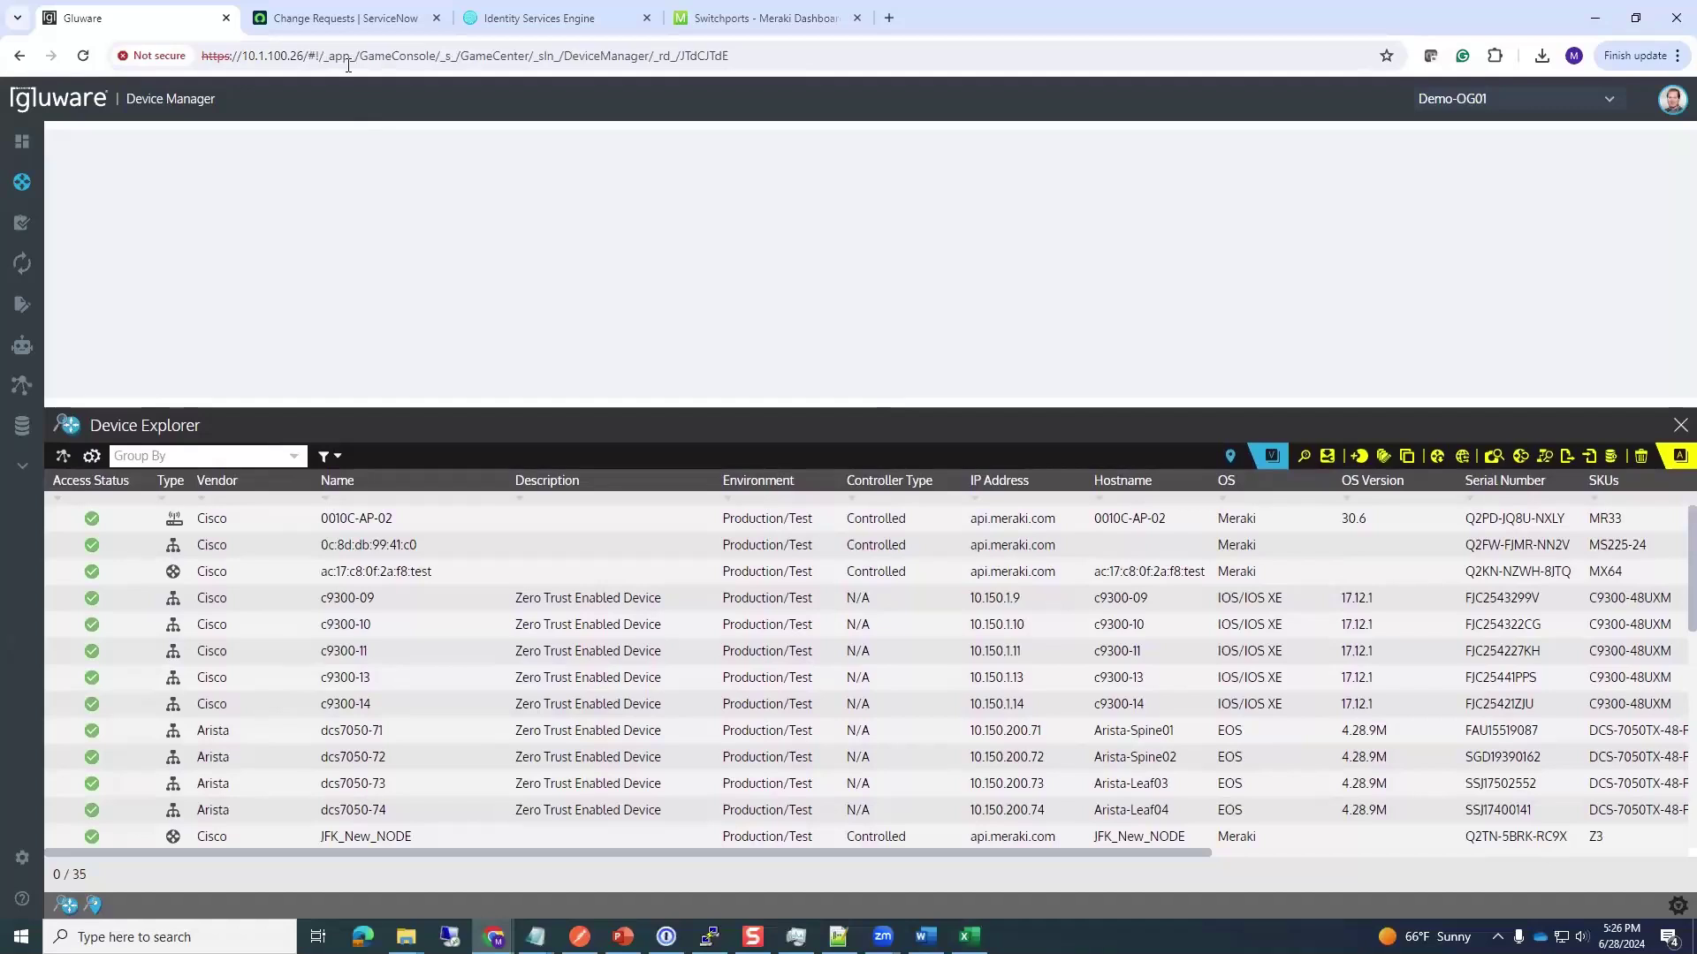
Switch to ServiceNow and check the descriptions of the switches in the Network Gear list
{"action": "left_click", "coordinate": [328, 20]}
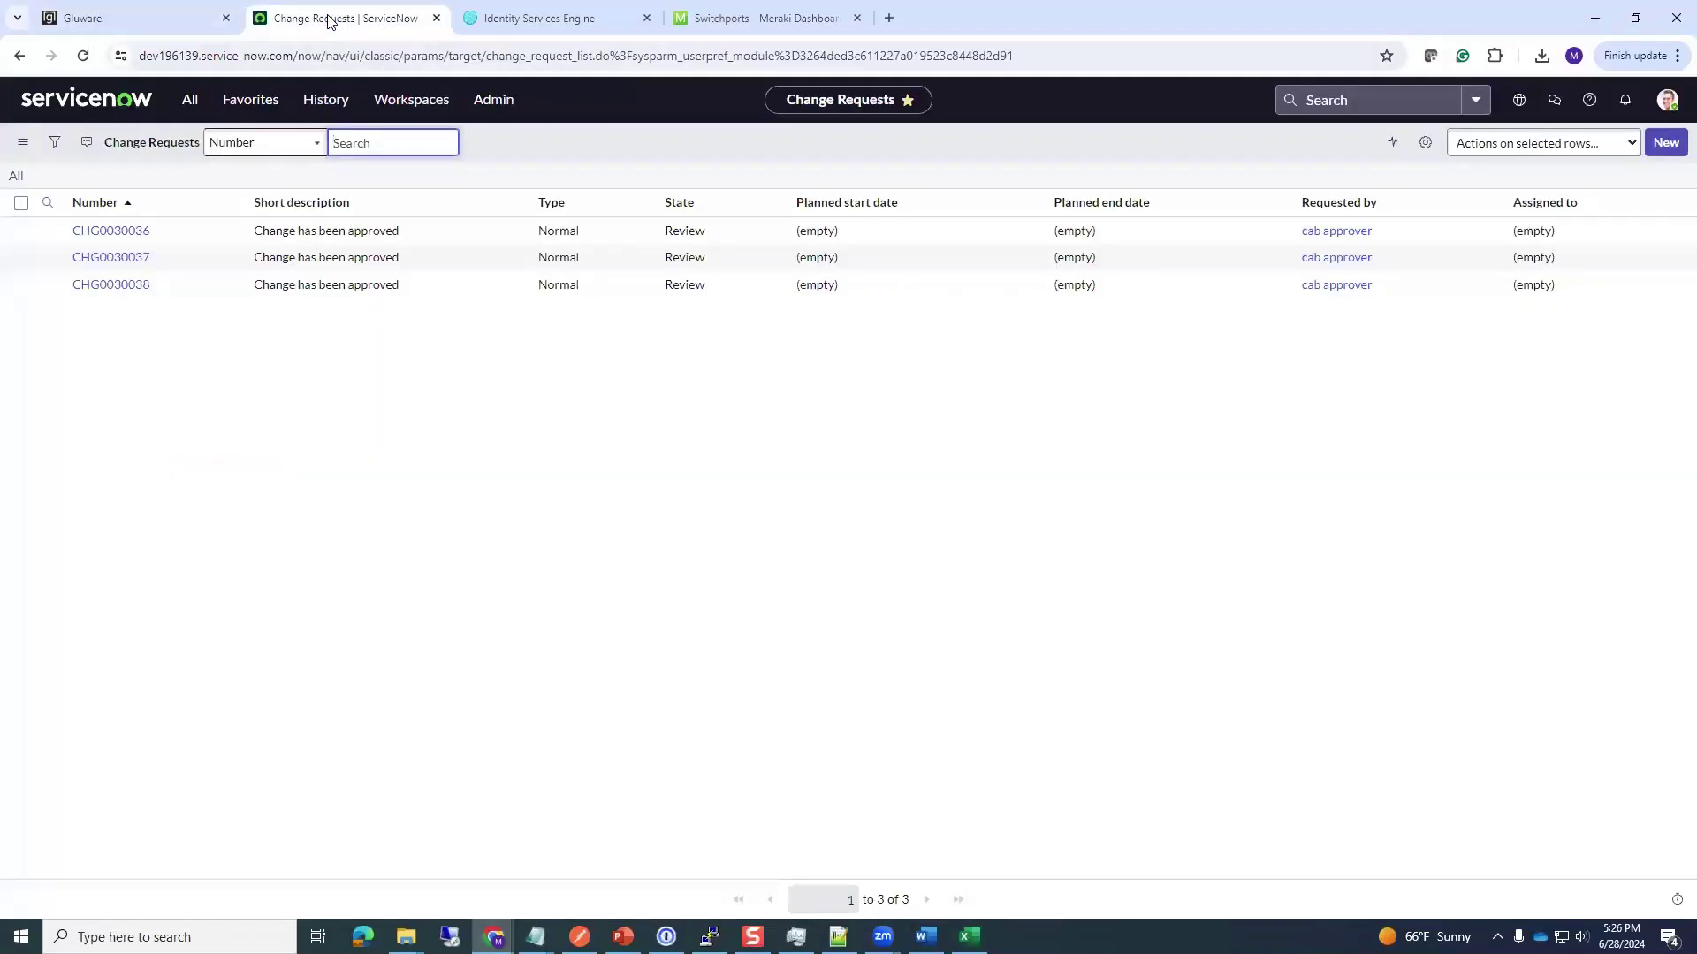
{"action": "left_click", "coordinate": [234, 105]}
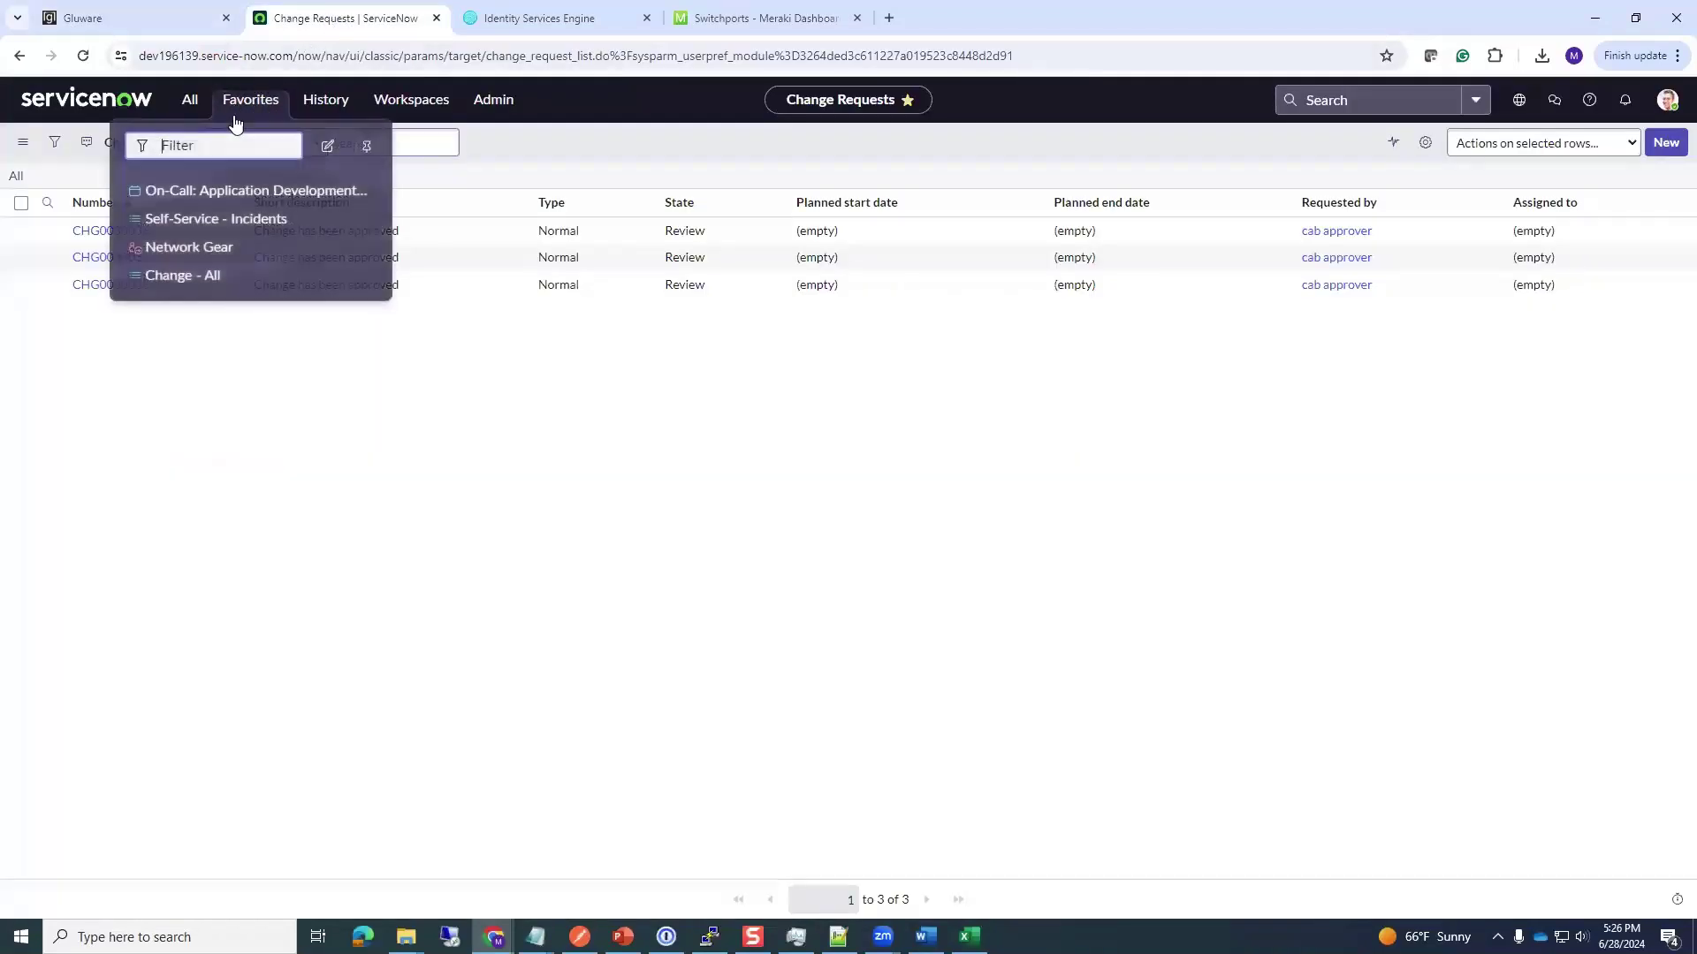
{"action": "left_click", "coordinate": [167, 244]}
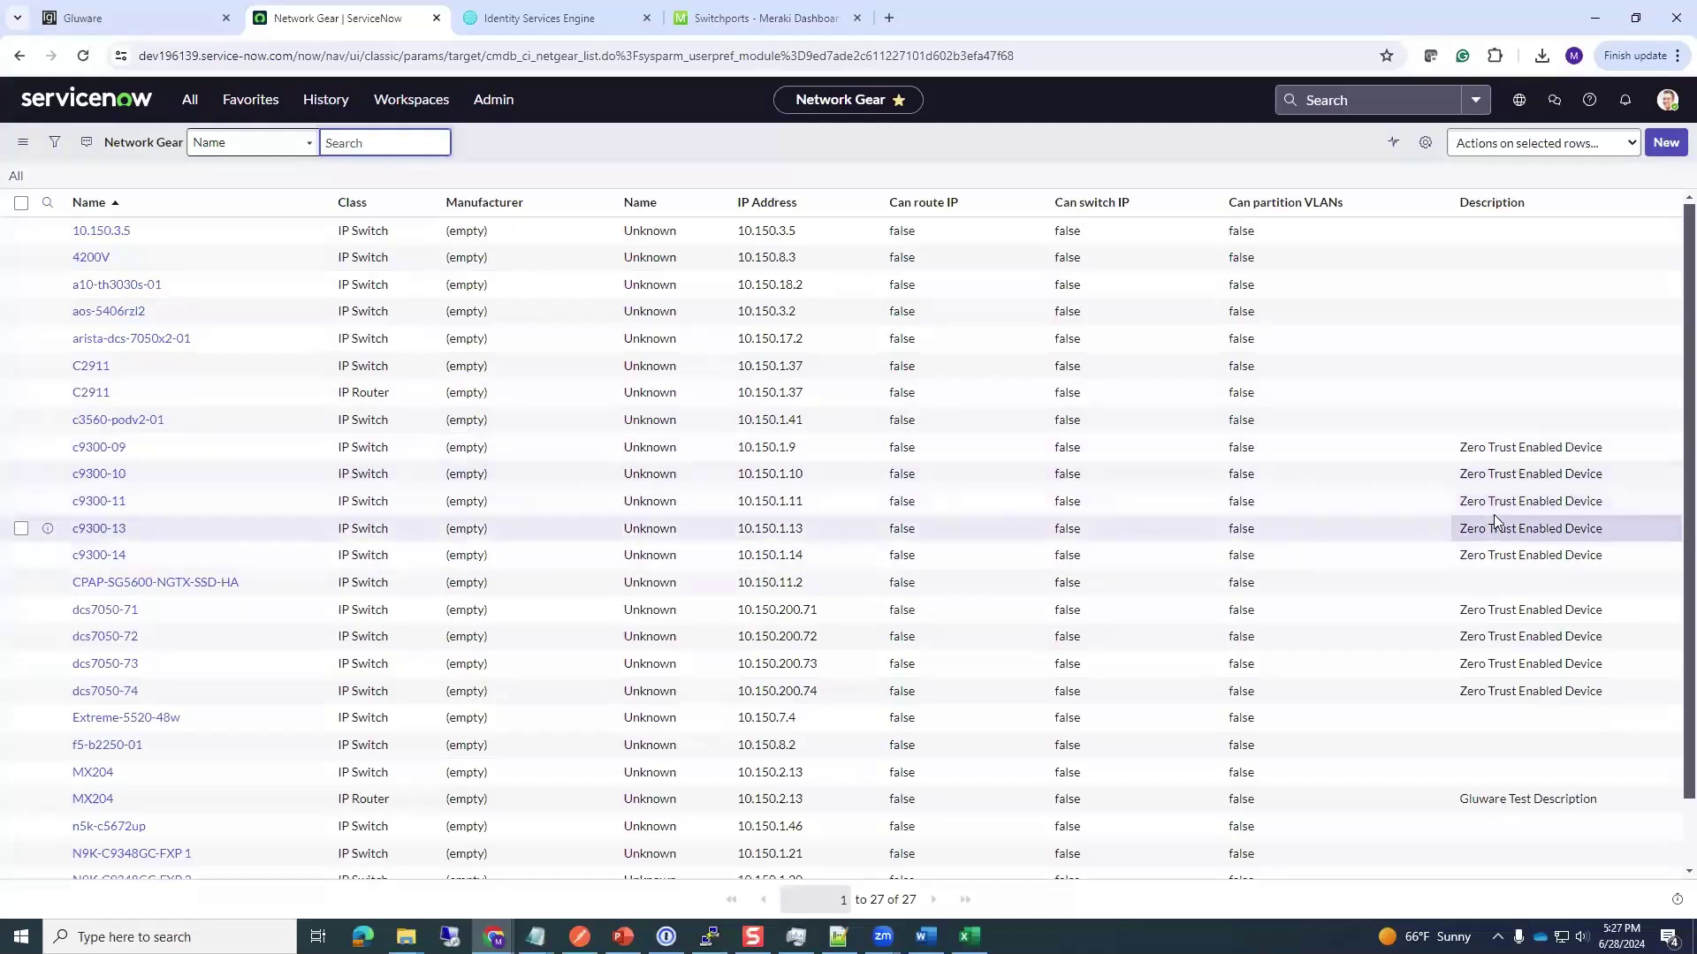
Return to Gluware and check the Network Auto Remediation run's change request tasks in Workflow Activity
{"action": "left_click", "coordinate": [200, 23]}
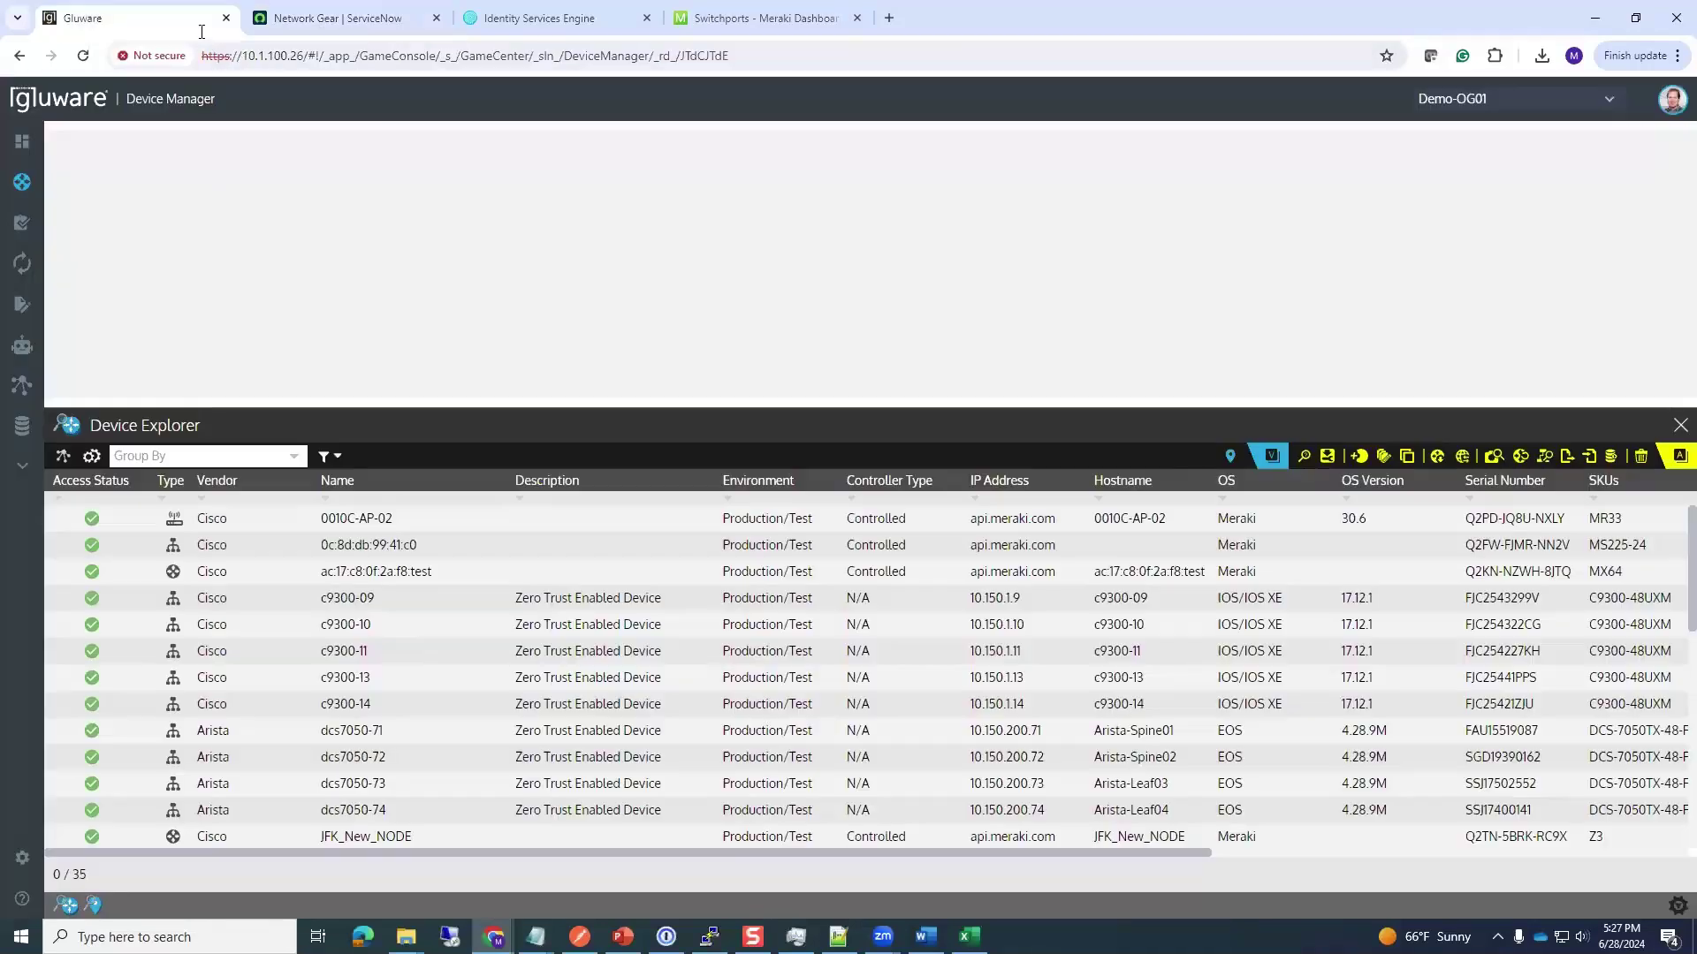
{"action": "mouse_move", "coordinate": [108, 352]}
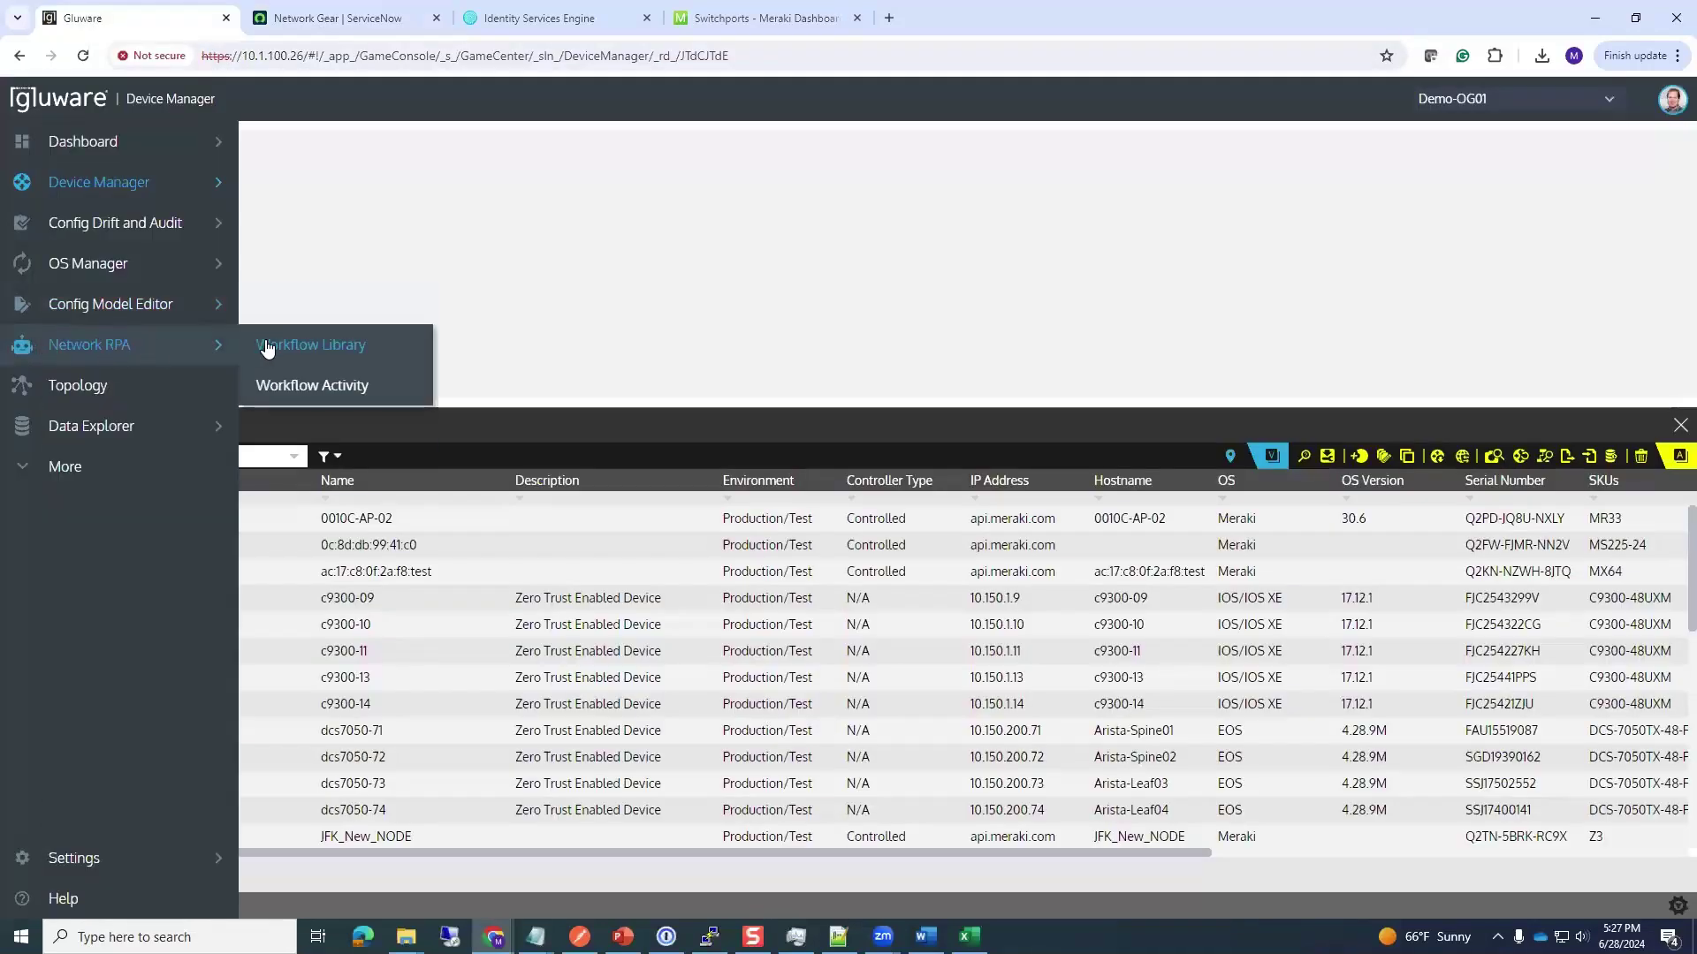
{"action": "left_click", "coordinate": [287, 383]}
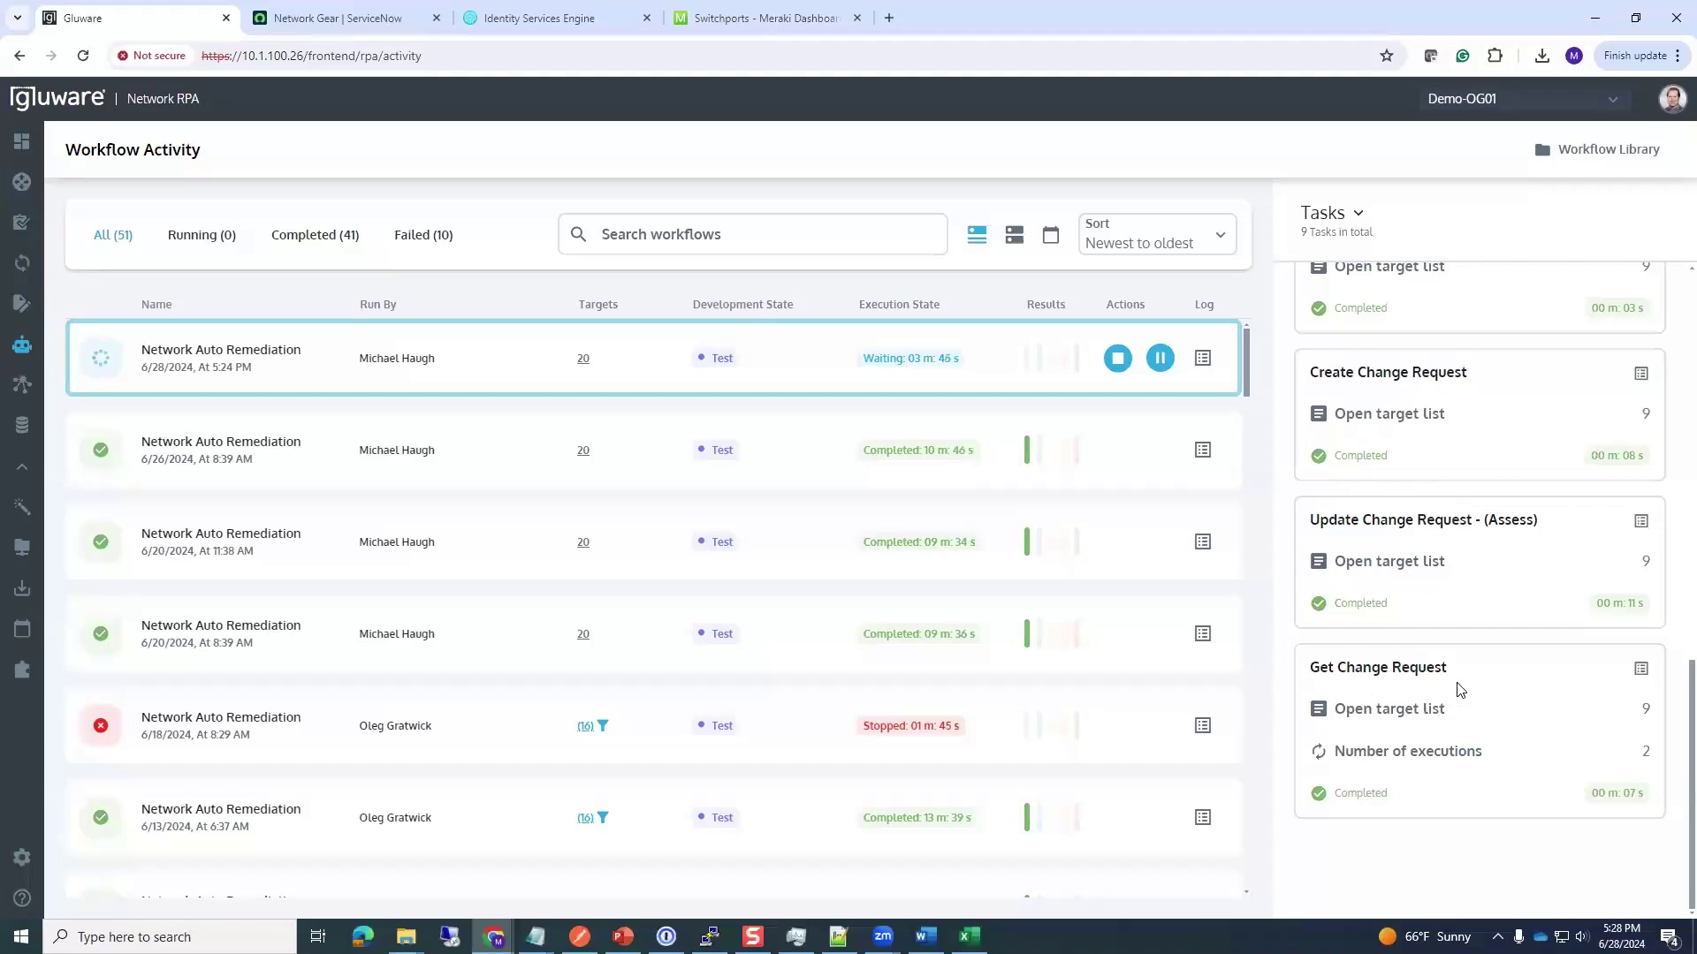
Switch to ServiceNow and open the "Weekly NAC Audit failed" change request from the list of all changes
{"action": "left_click", "coordinate": [331, 22]}
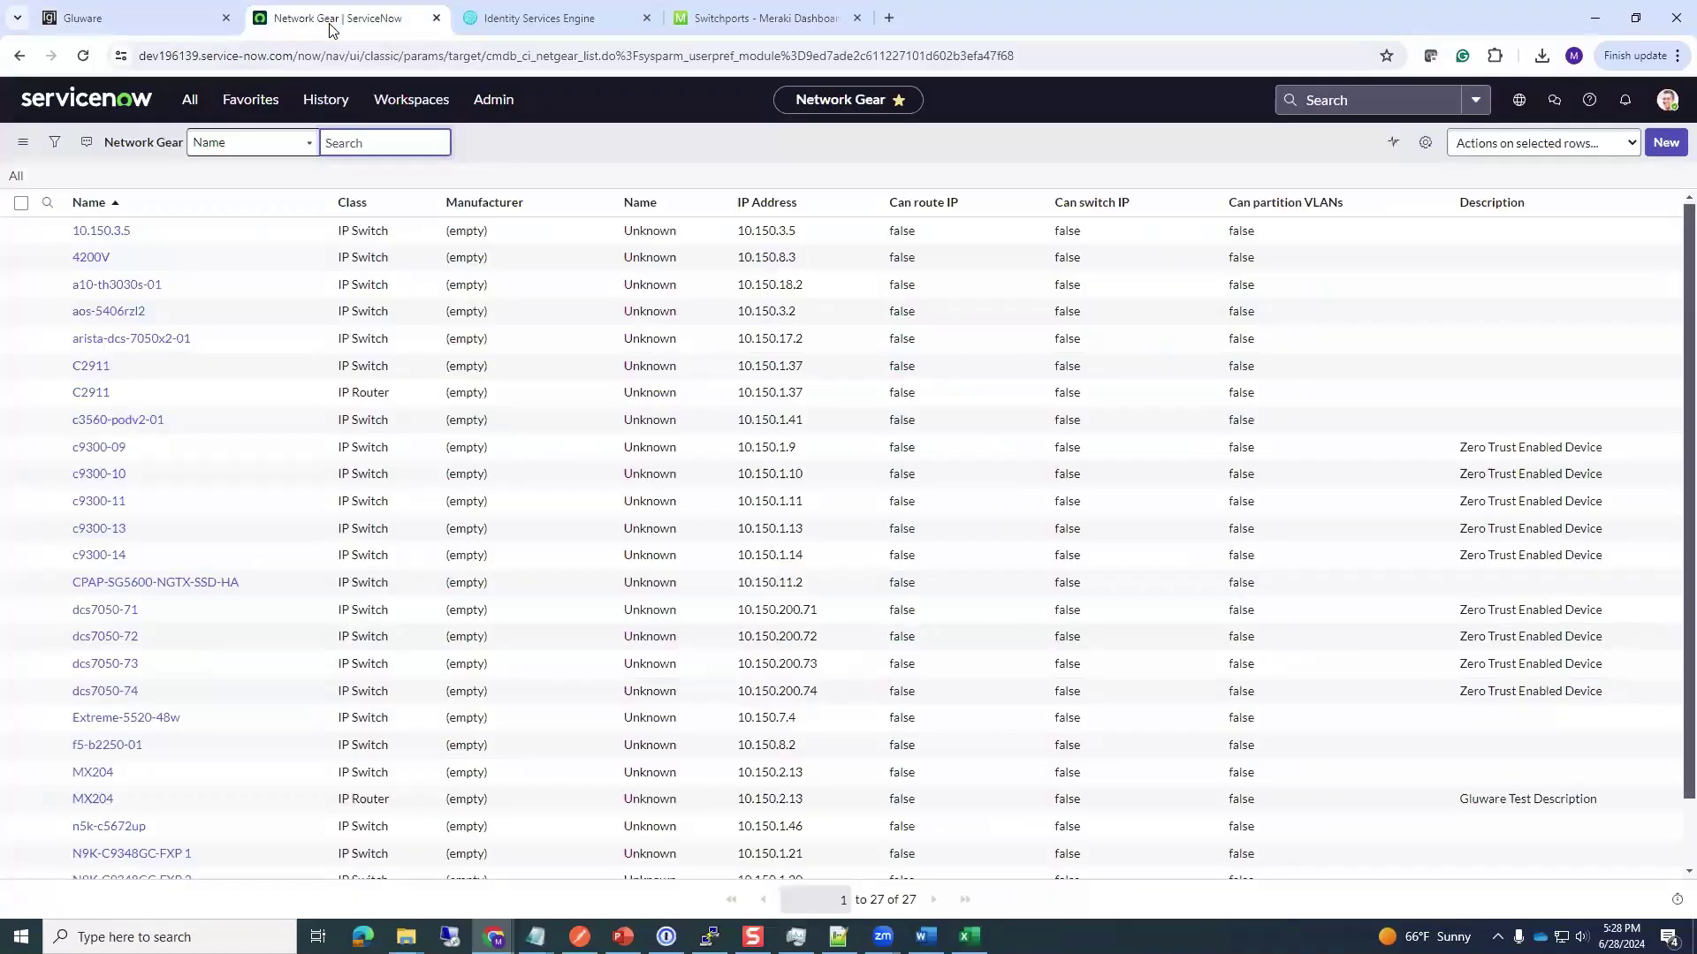
{"action": "left_click", "coordinate": [255, 110]}
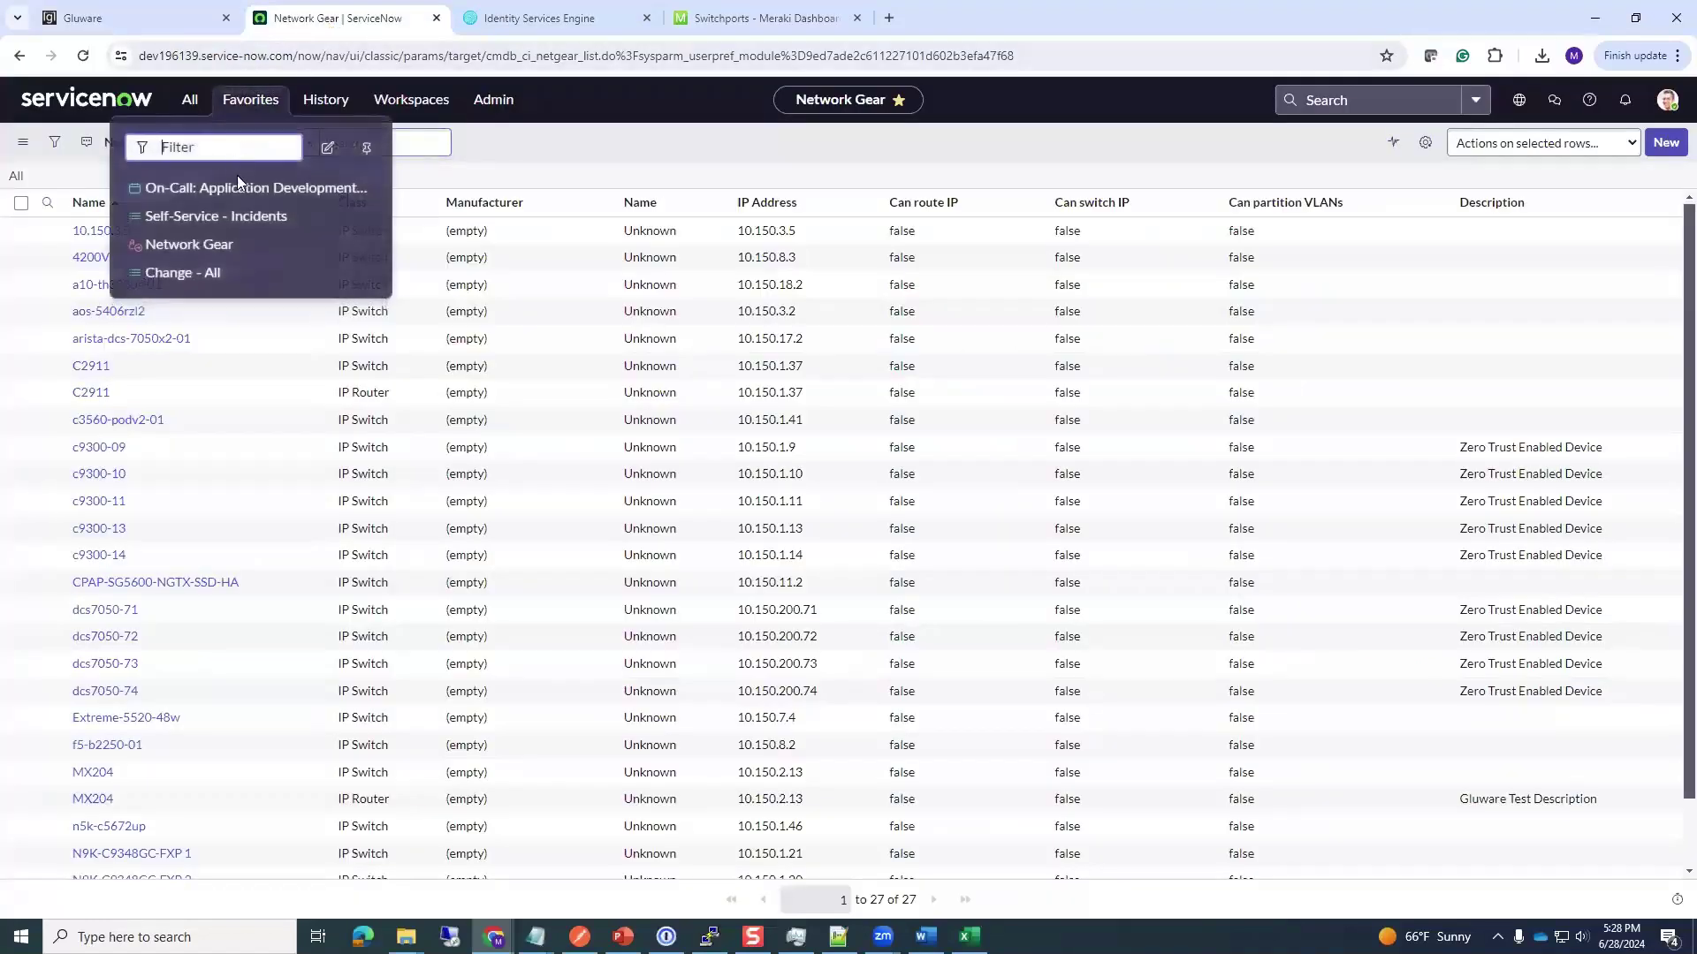
{"action": "left_click", "coordinate": [188, 275]}
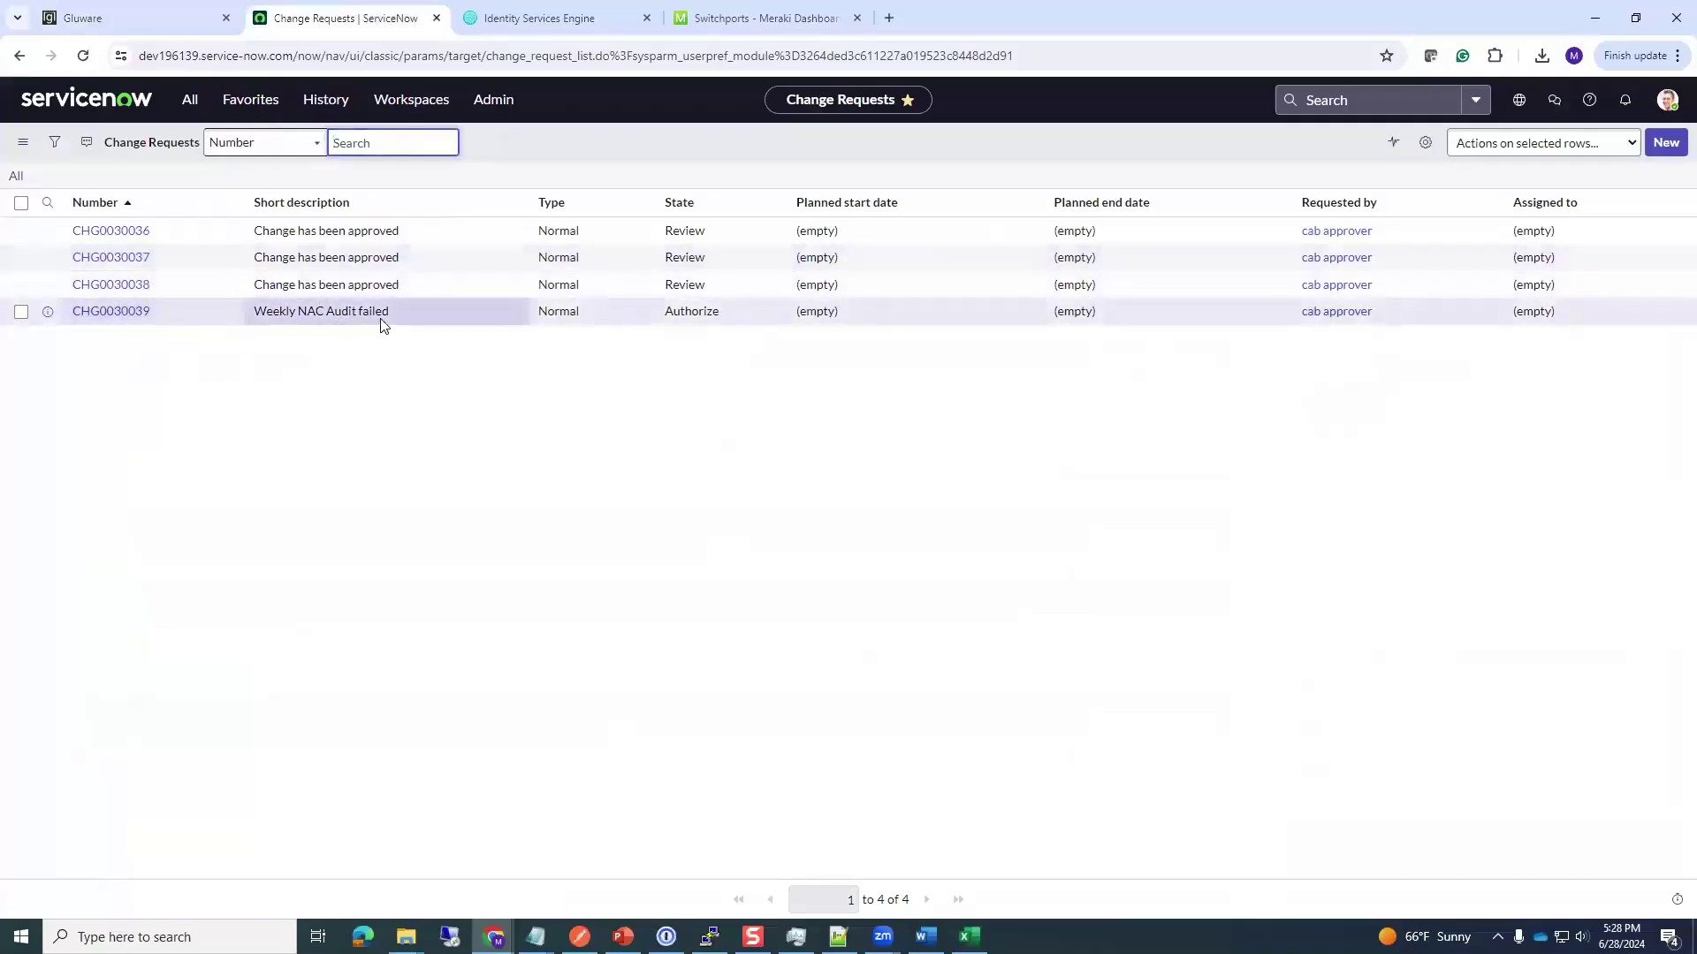
{"action": "left_click", "coordinate": [112, 316]}
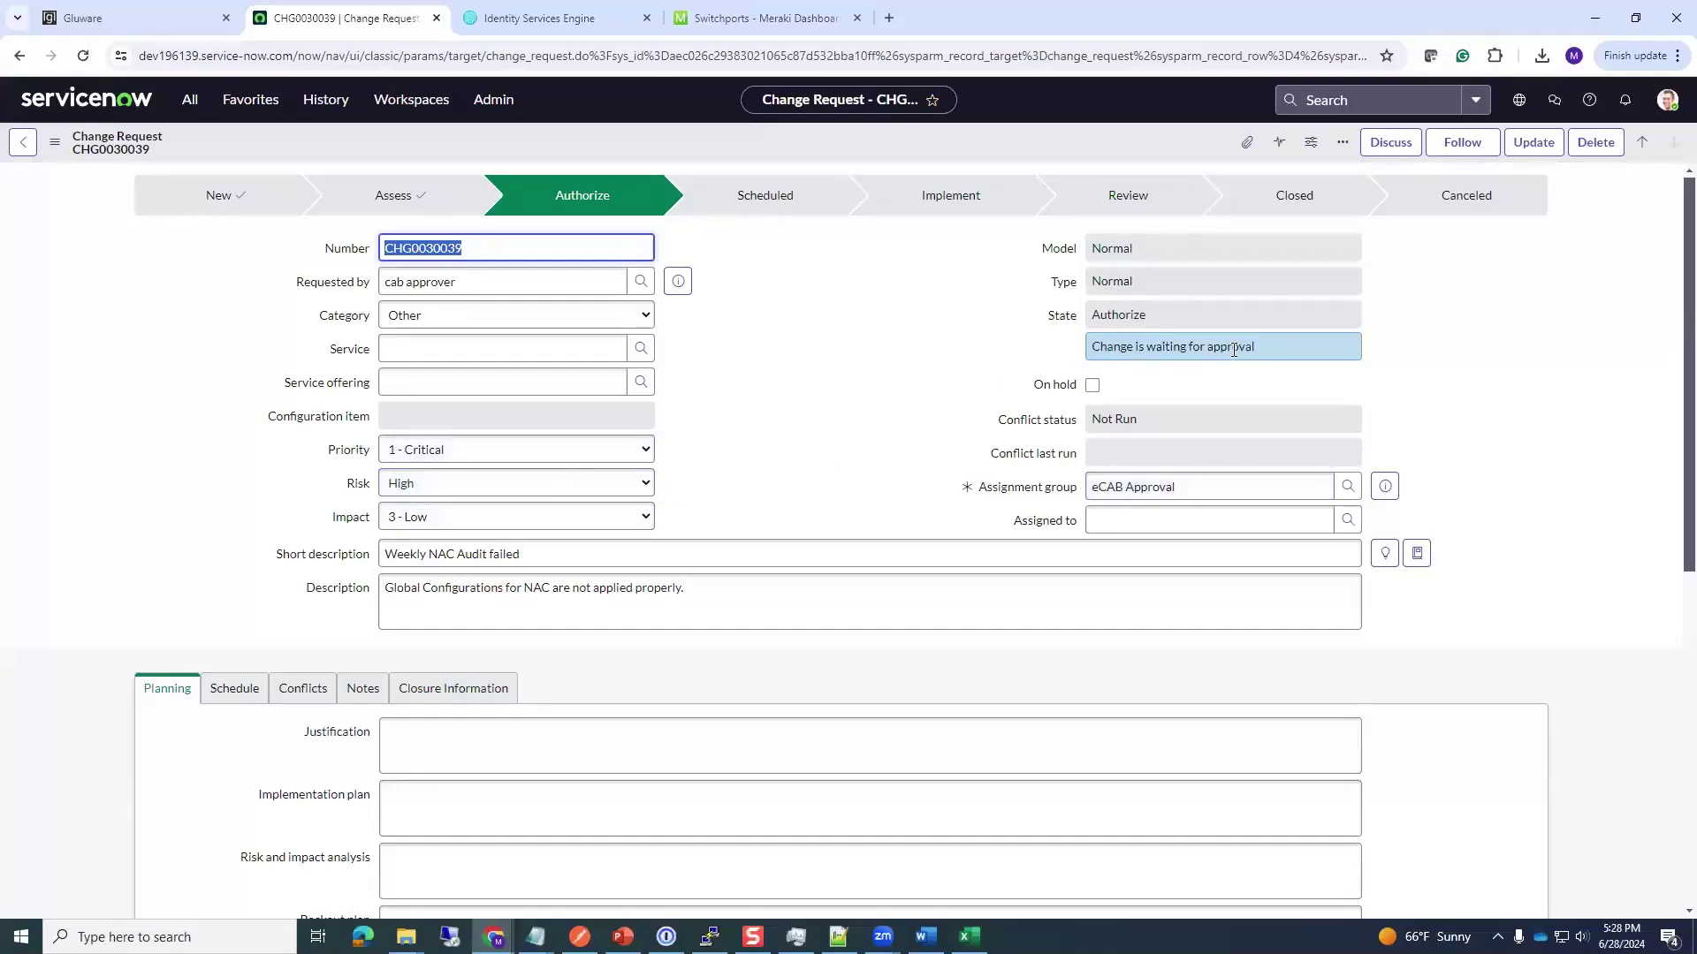
Approve the change request through the first CAB Approval entry in its list of approvers
{"action": "scroll", "coordinate": [203, 555], "scroll_direction": "down", "scroll_amount": 1}
{"action": "scroll", "coordinate": [176, 575], "scroll_direction": "down", "scroll_amount": 6}
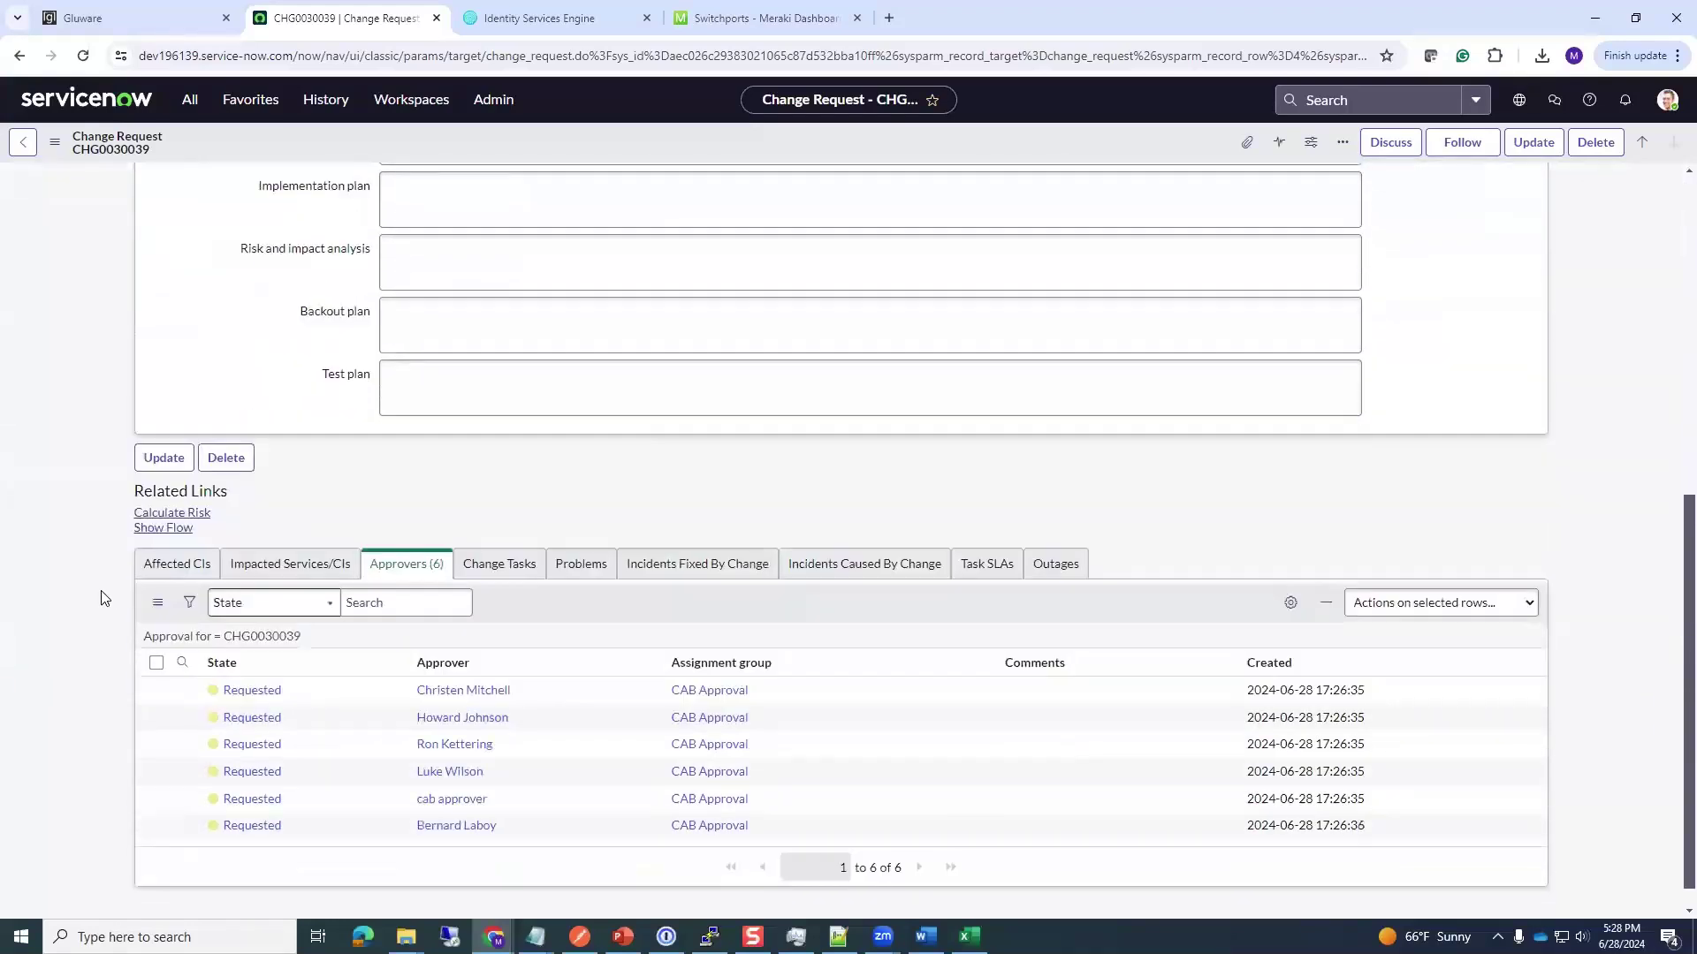
{"action": "left_click", "coordinate": [402, 539]}
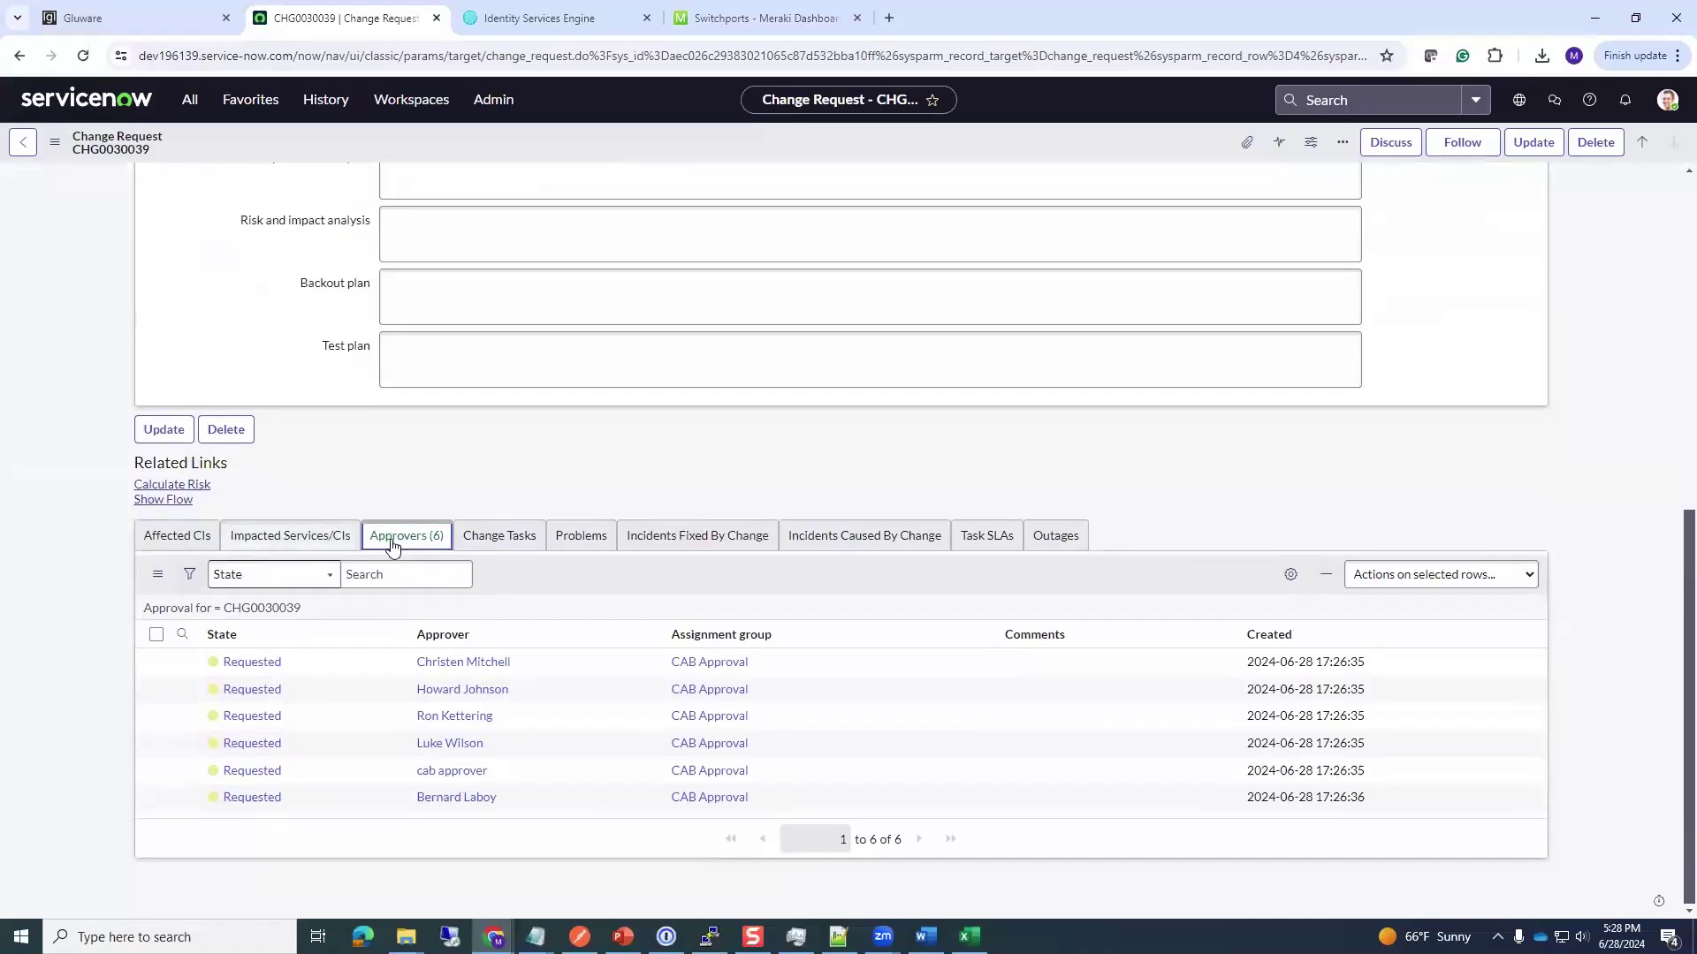
{"action": "right_click", "coordinate": [488, 669]}
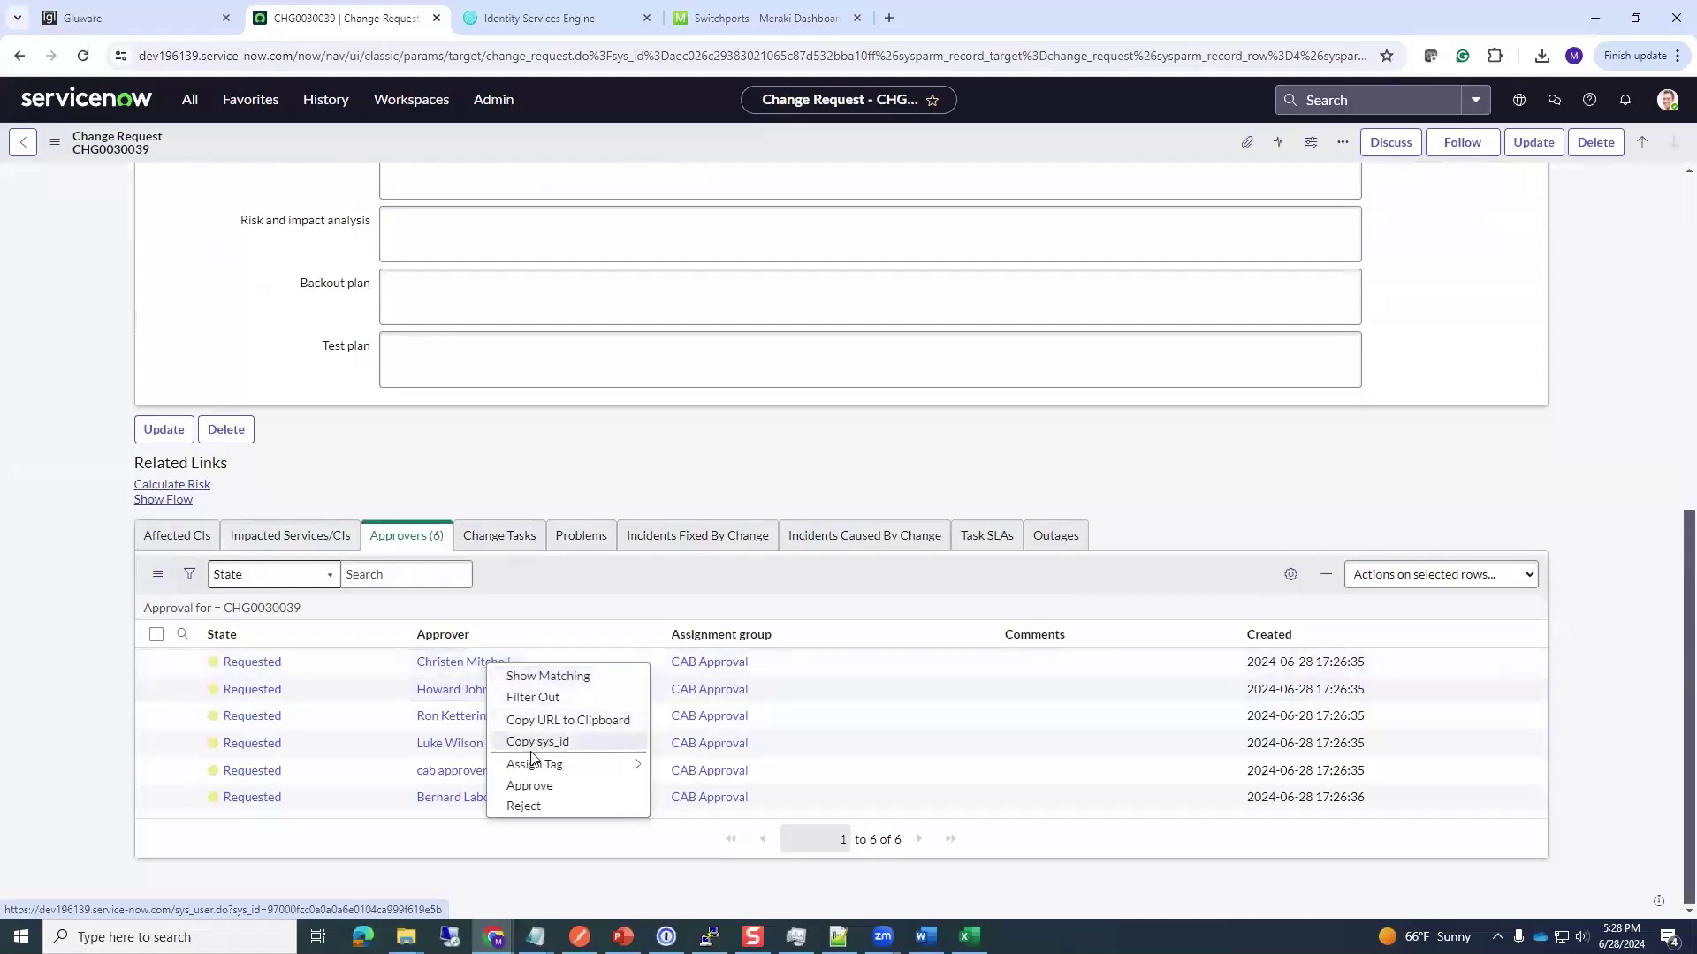
{"action": "left_click", "coordinate": [530, 786]}
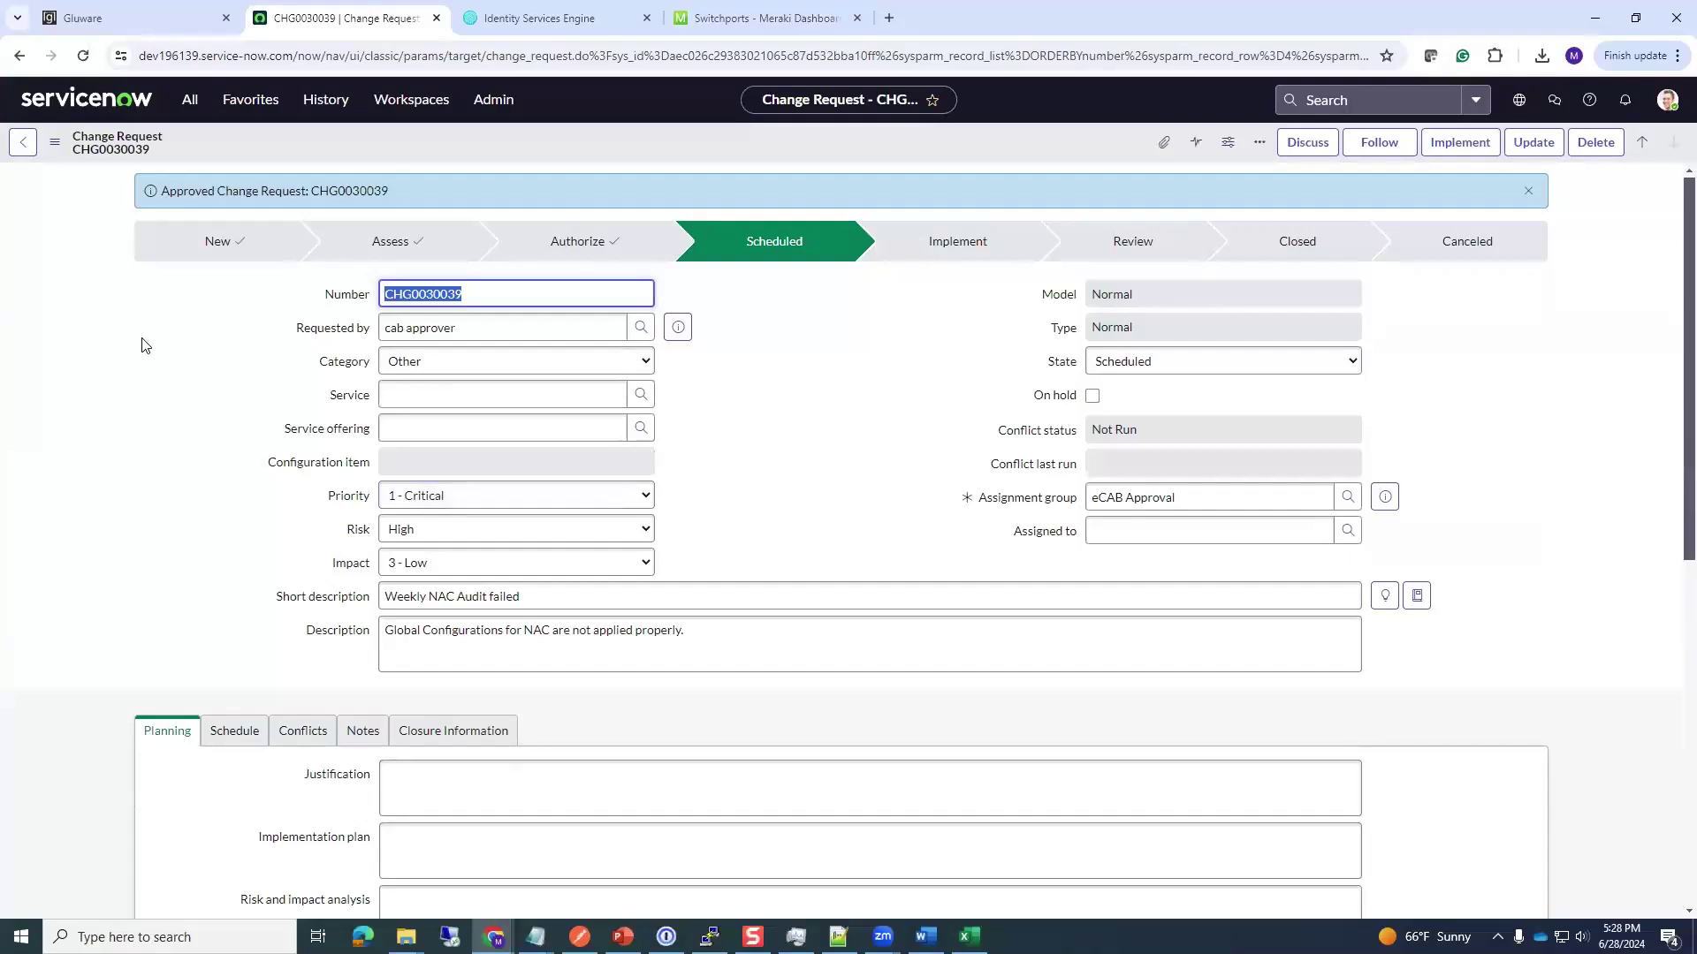
Switch to Gluware and review the latest Network Auto Remediation run's tasks through to Remove workflow context data
{"action": "left_click", "coordinate": [166, 16]}
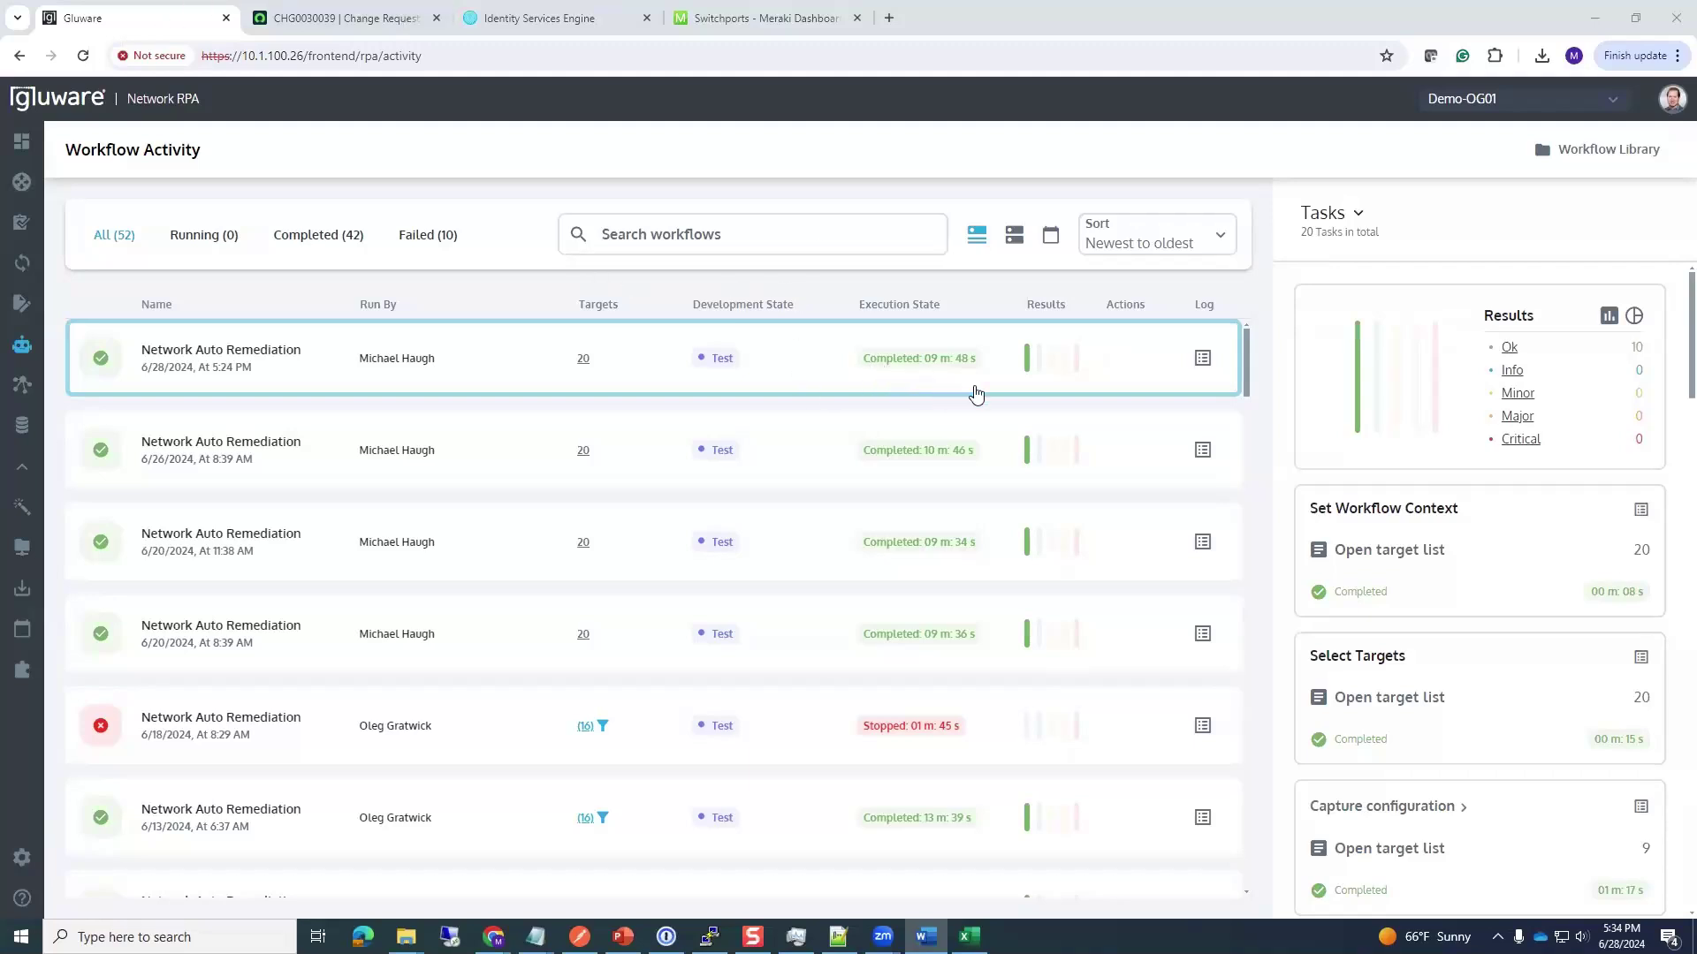
{"action": "left_click_drag", "start_coordinate": [1673, 315], "coordinate": [1673, 619]}
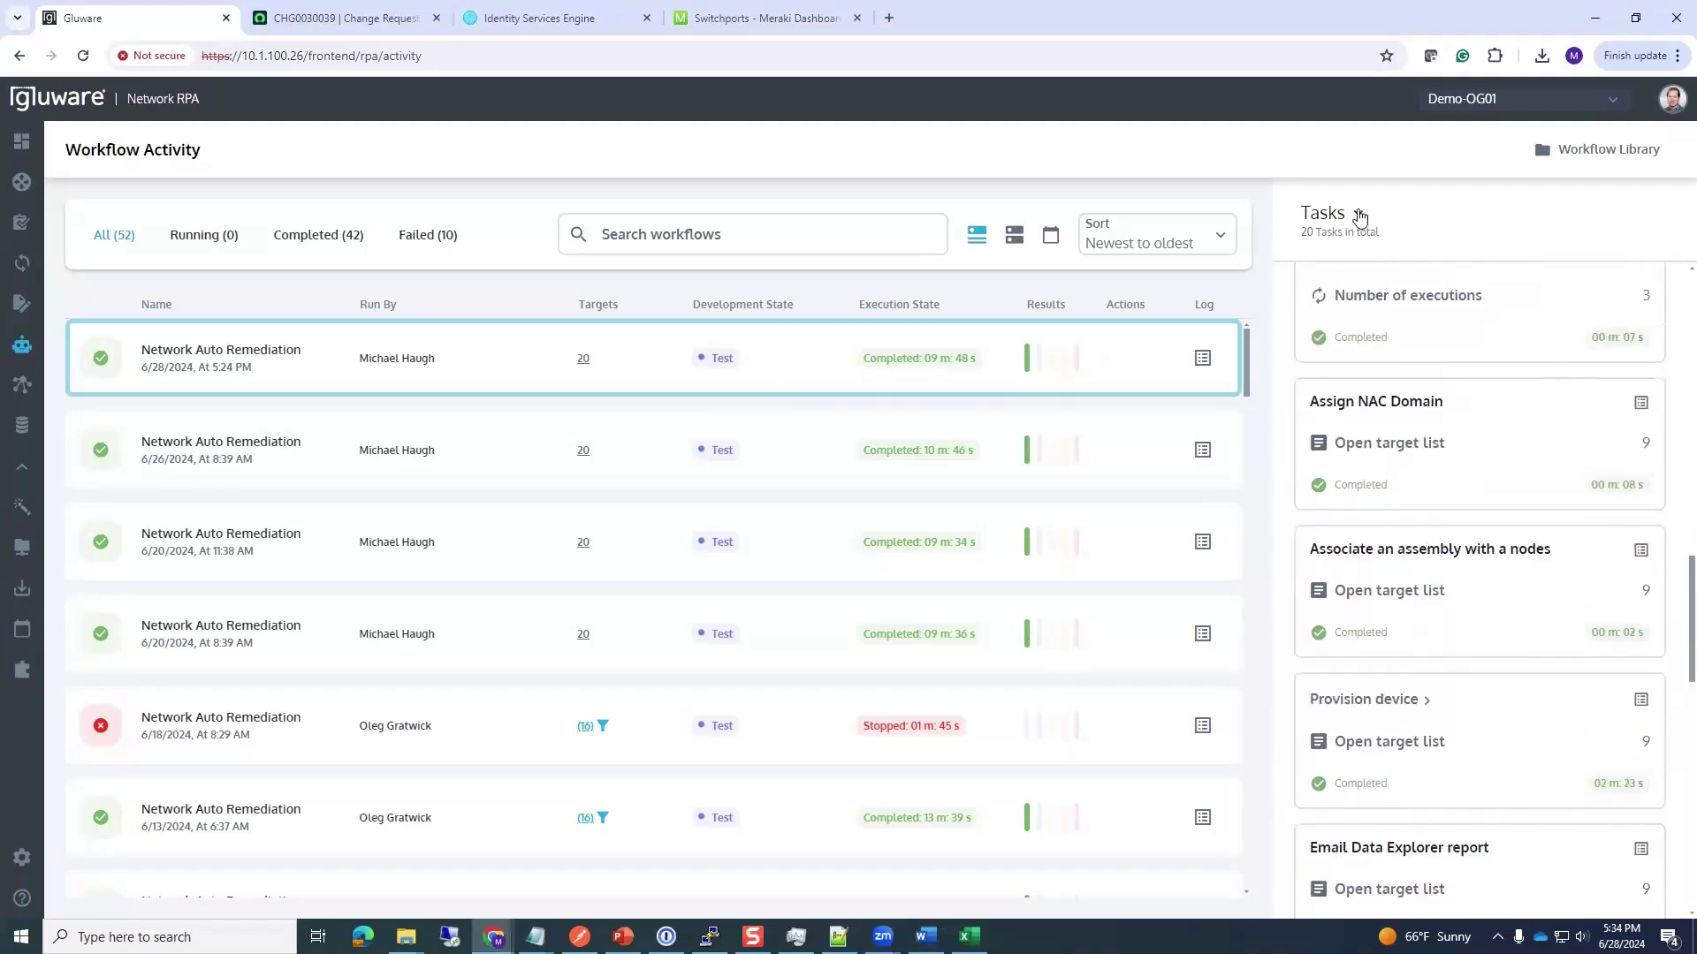
{"action": "left_click", "coordinate": [1356, 215]}
{"action": "left_click", "coordinate": [1405, 219]}
{"action": "left_click_drag", "start_coordinate": [1673, 599], "coordinate": [1671, 559]}
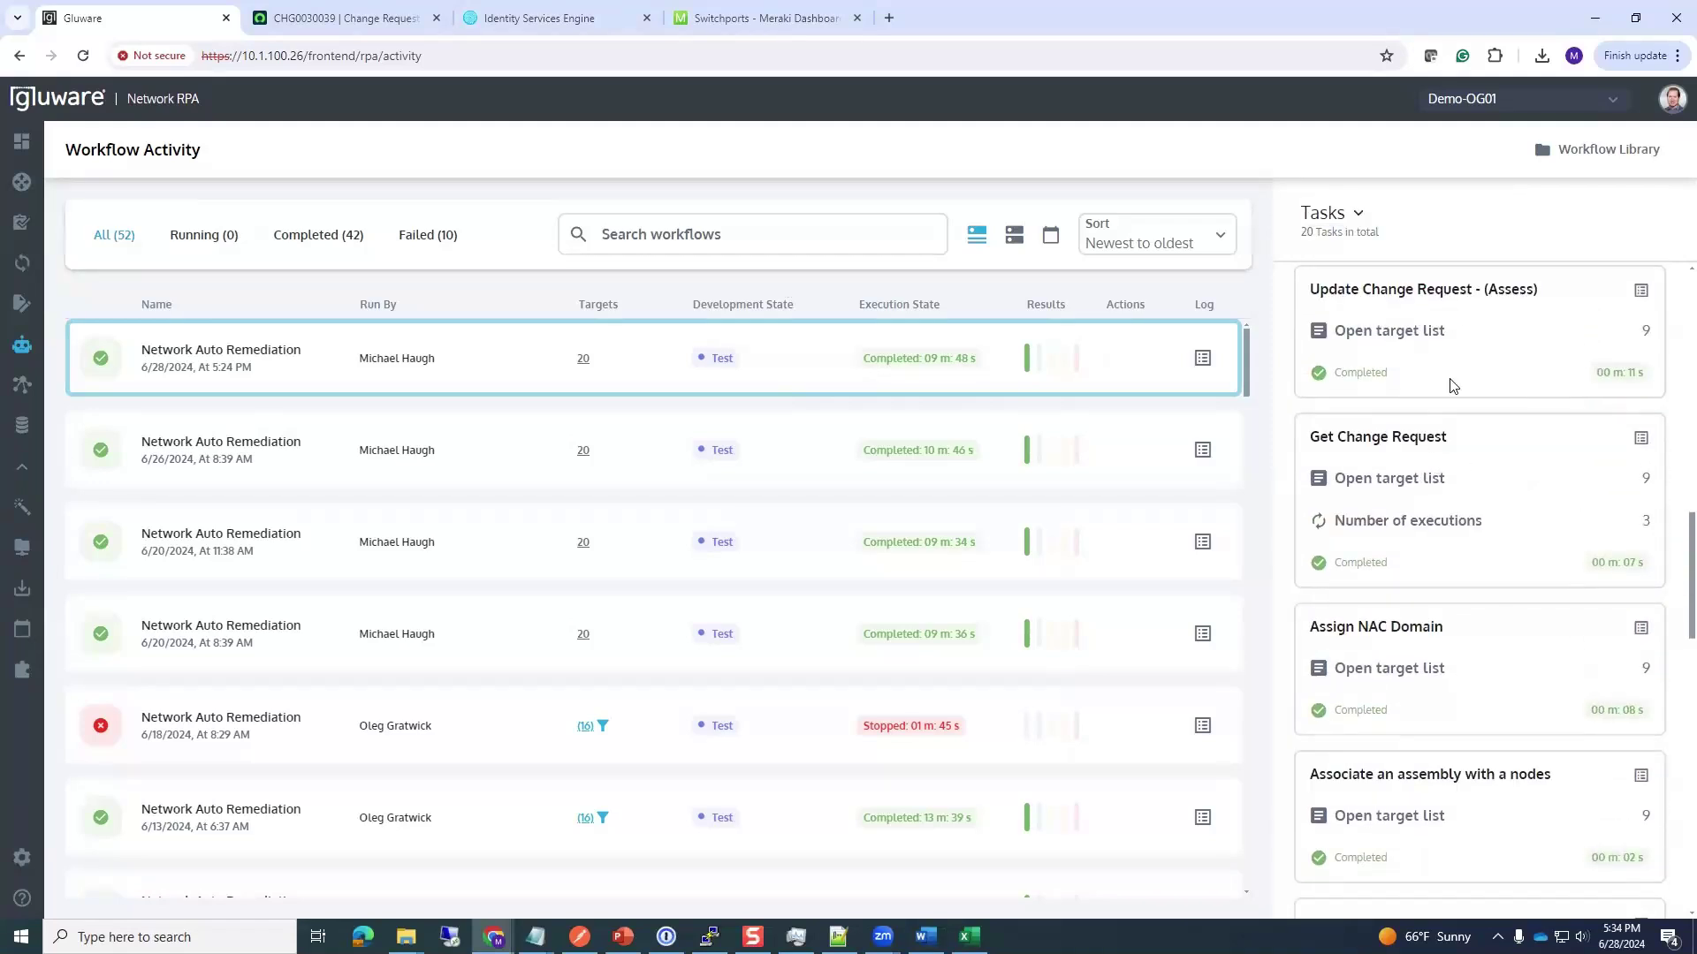
{"action": "scroll", "coordinate": [1673, 579], "scroll_direction": "down", "scroll_amount": 1}
{"action": "left_click_drag", "start_coordinate": [1673, 579], "coordinate": [1673, 712]}
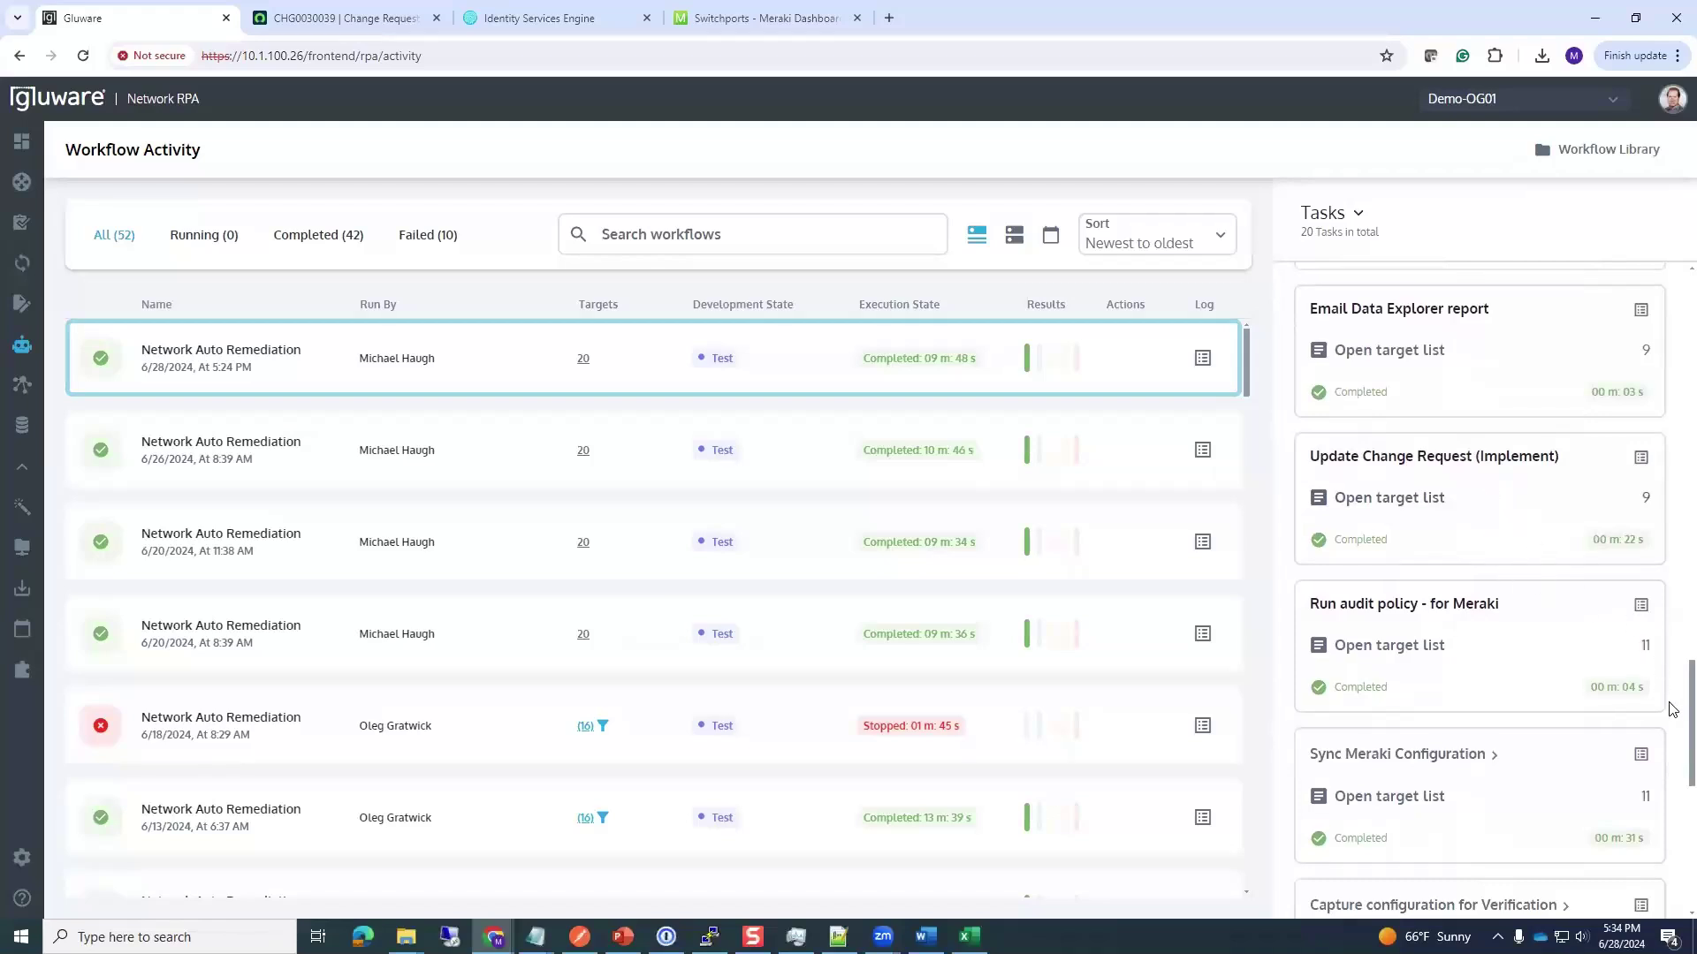
{"action": "left_click_drag", "start_coordinate": [1672, 714], "coordinate": [1672, 846]}
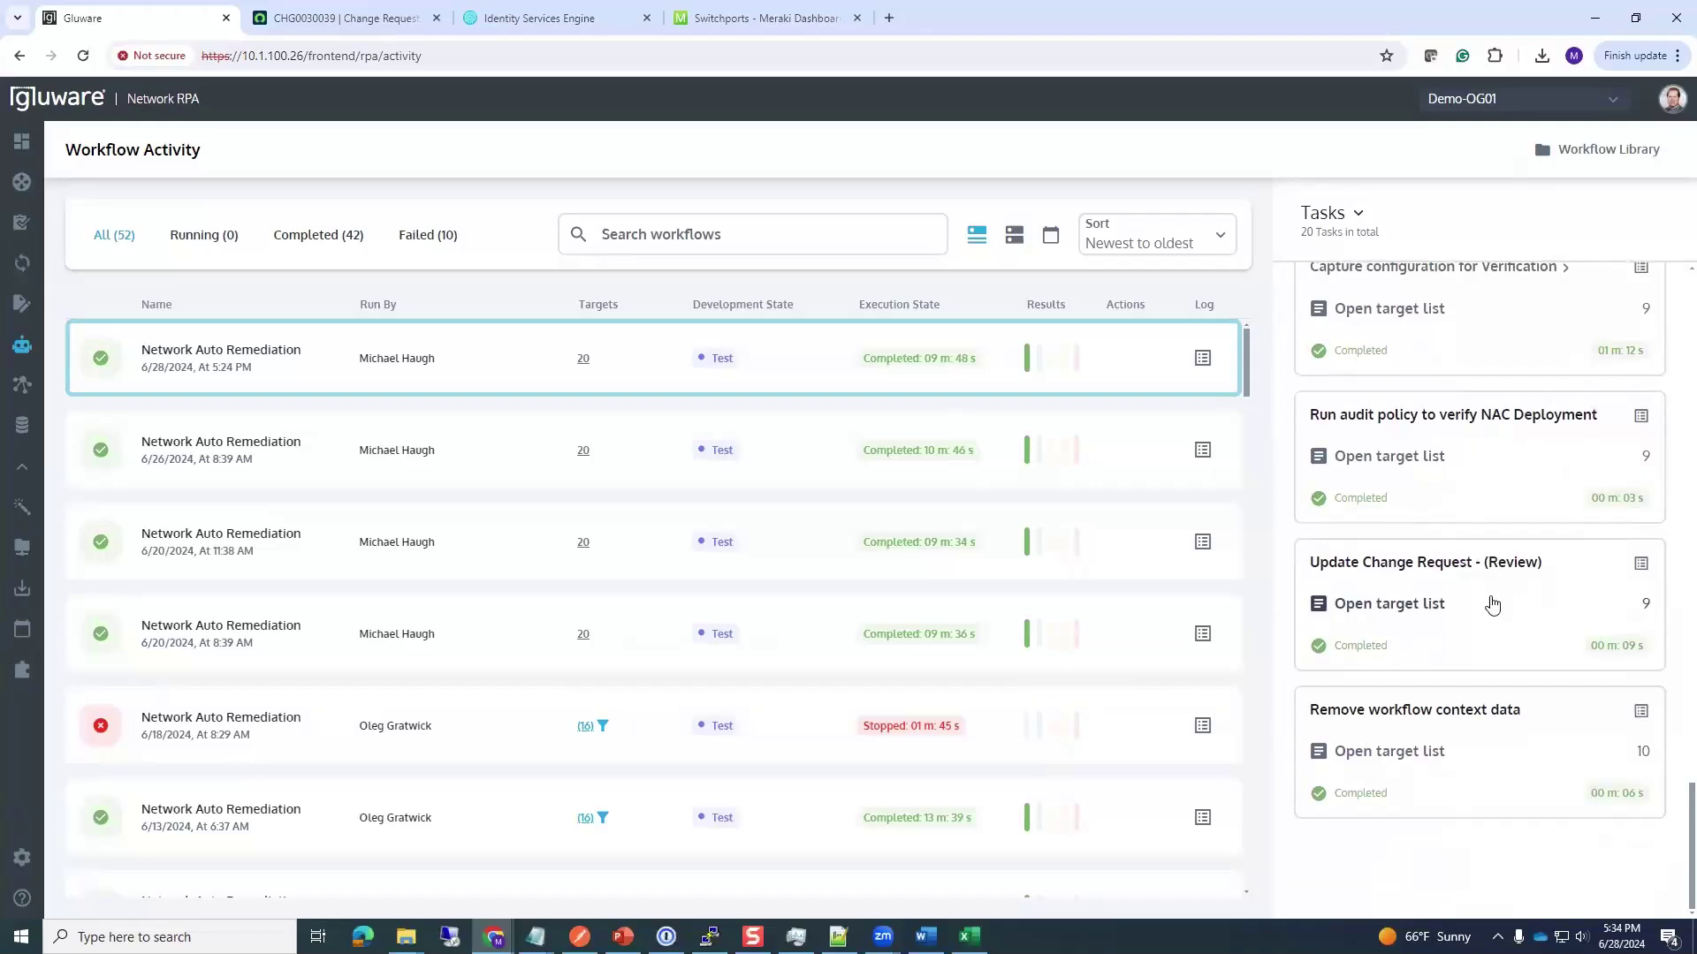
Switch to ServiceNow and reopen change request CHG0030039 from the list of all change requests
{"action": "left_click", "coordinate": [380, 15]}
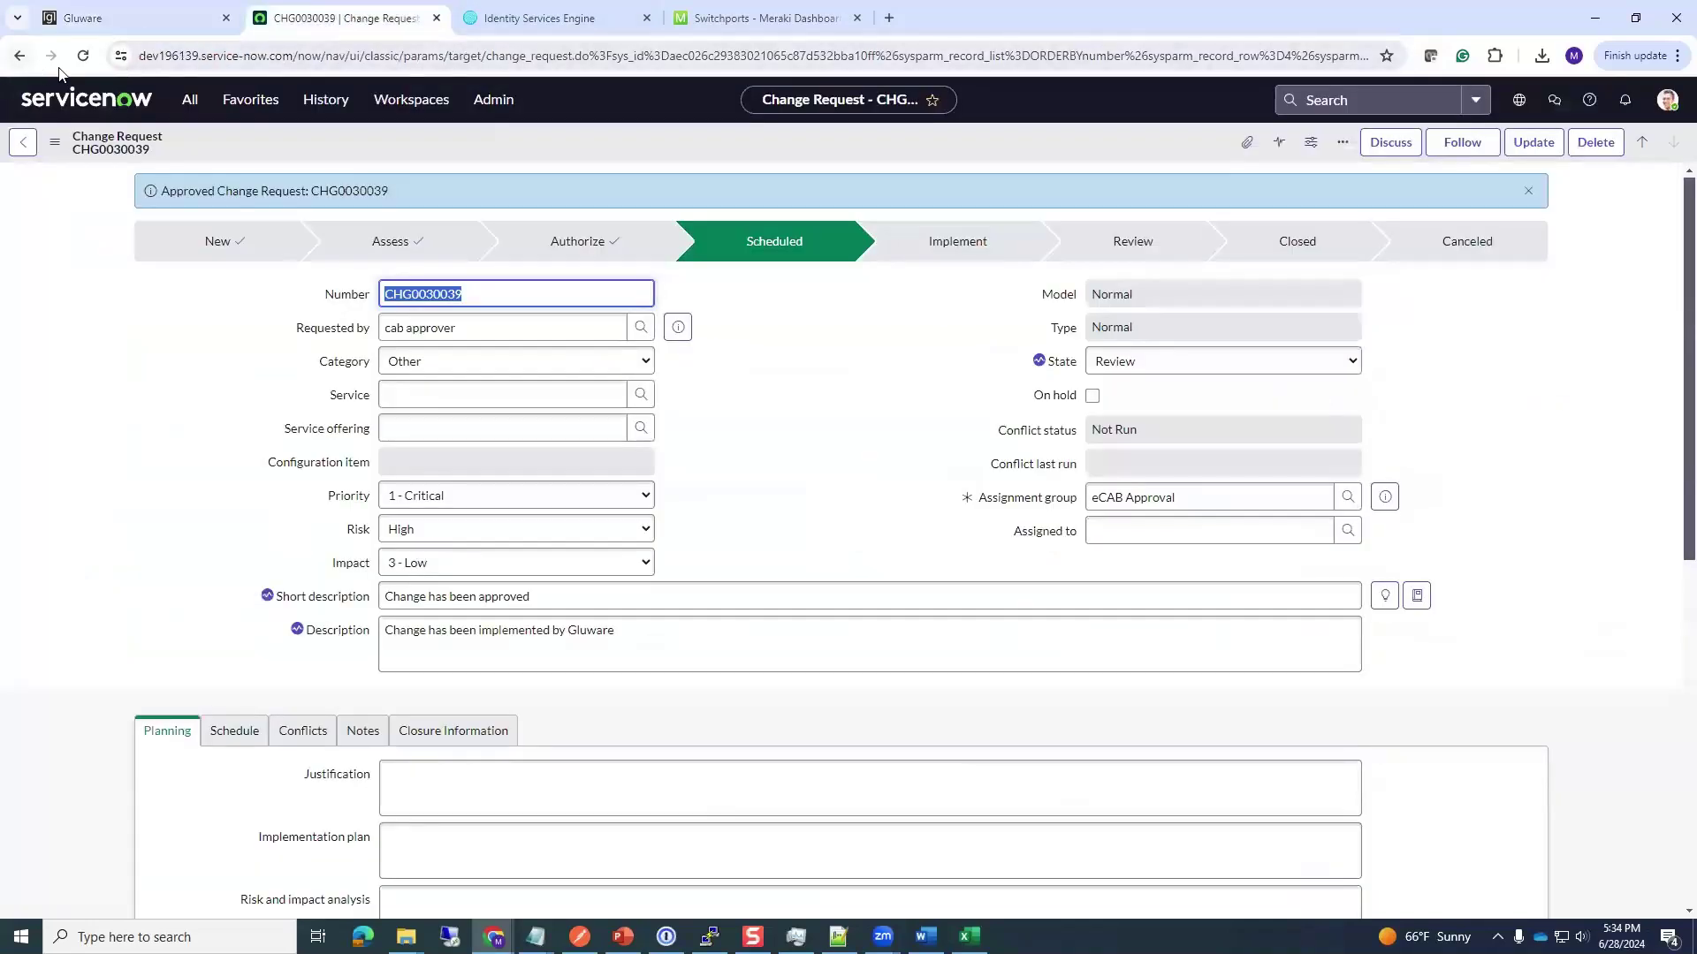
{"action": "left_click", "coordinate": [234, 100]}
{"action": "left_click", "coordinate": [205, 269]}
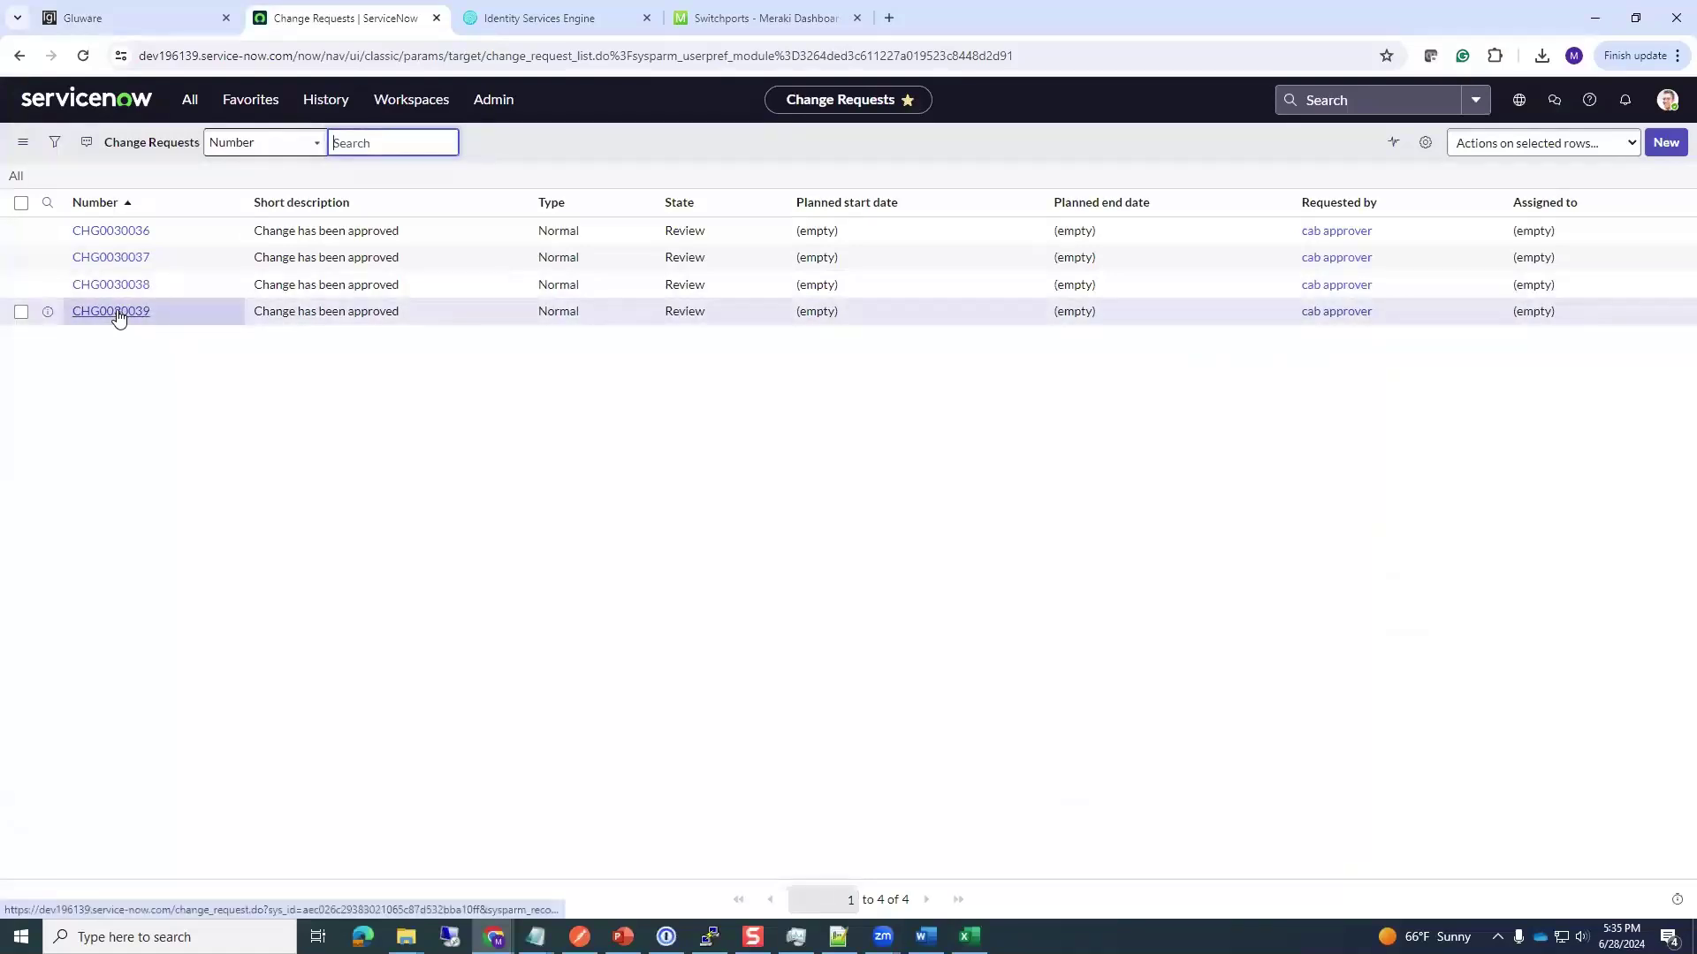
{"action": "left_click", "coordinate": [119, 314]}
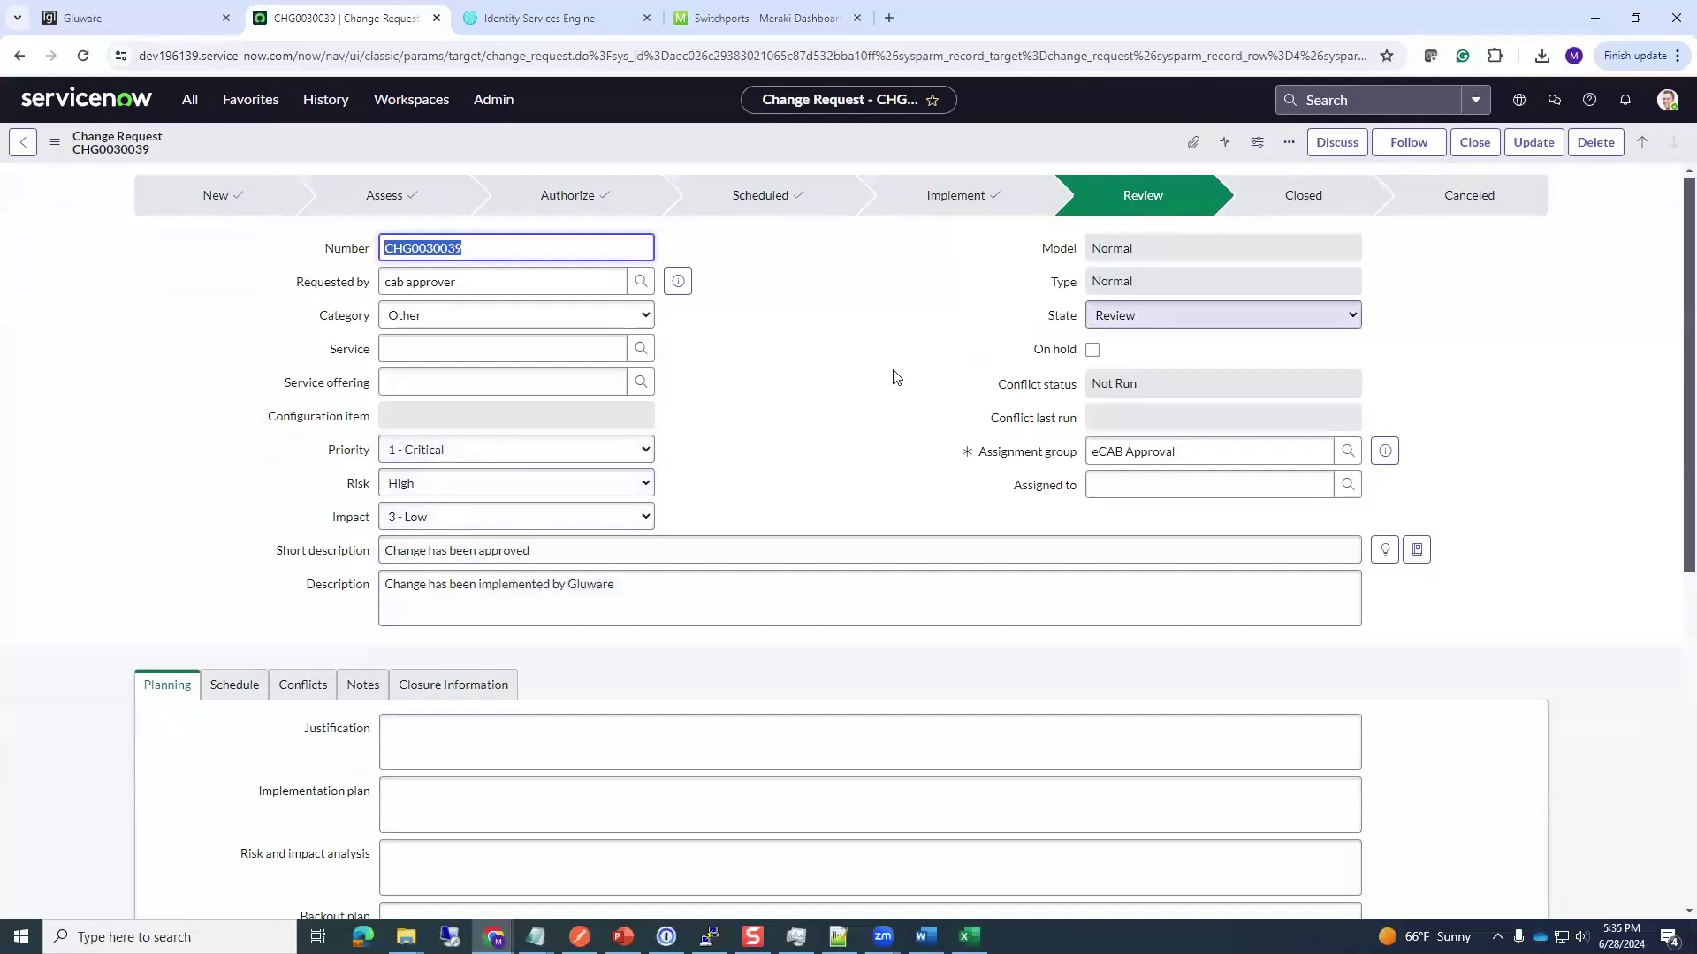
Review the change request's details and approvers, and return to the Workflow Activity page in Gluware
{"action": "scroll", "coordinate": [176, 522], "scroll_direction": "down", "scroll_amount": 1}
{"action": "scroll", "coordinate": [171, 521], "scroll_direction": "down", "scroll_amount": 5}
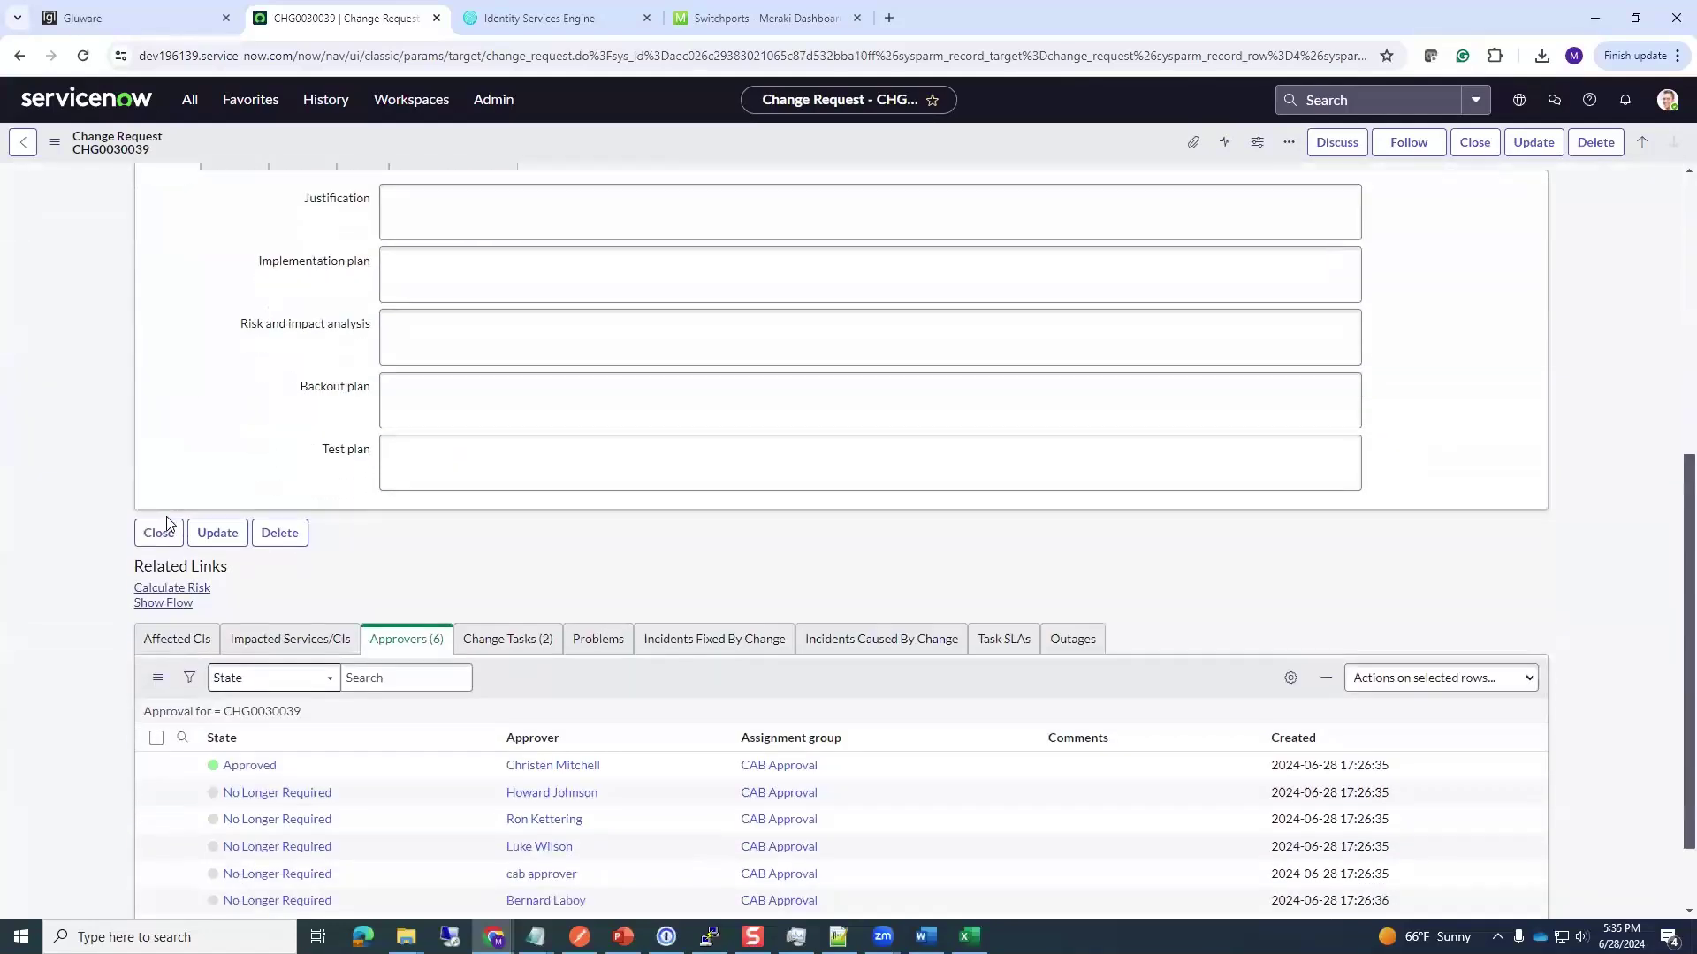
{"action": "scroll", "coordinate": [169, 523], "scroll_direction": "up", "scroll_amount": 6}
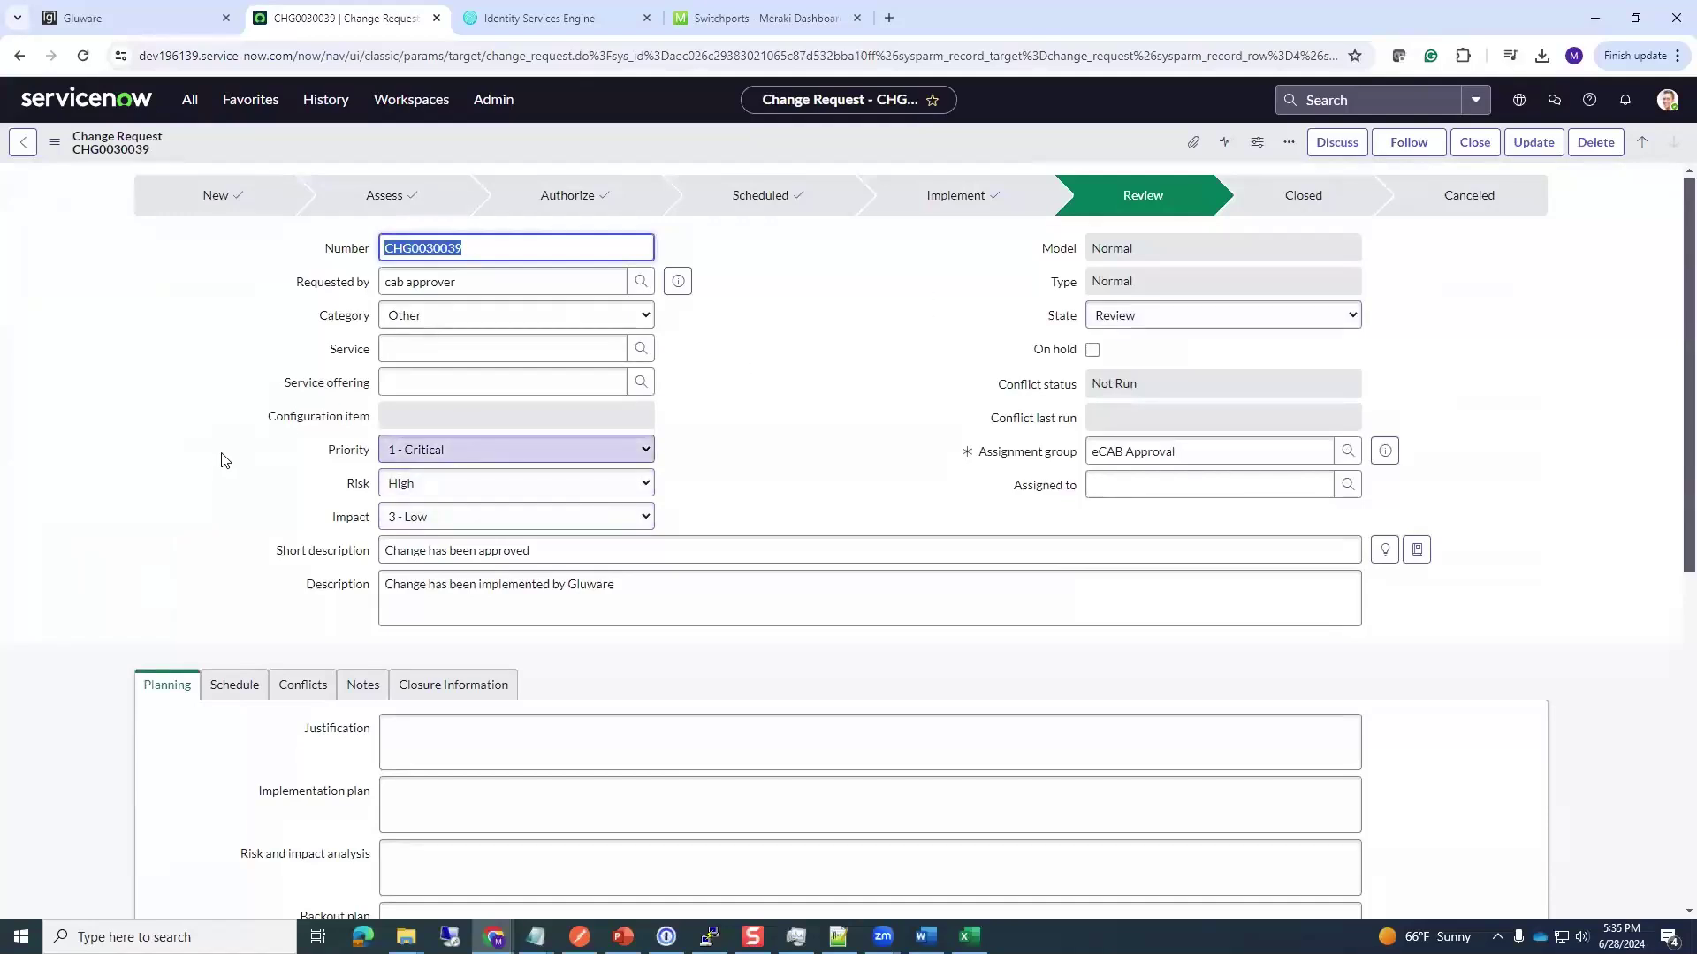
{"action": "left_click", "coordinate": [84, 17]}
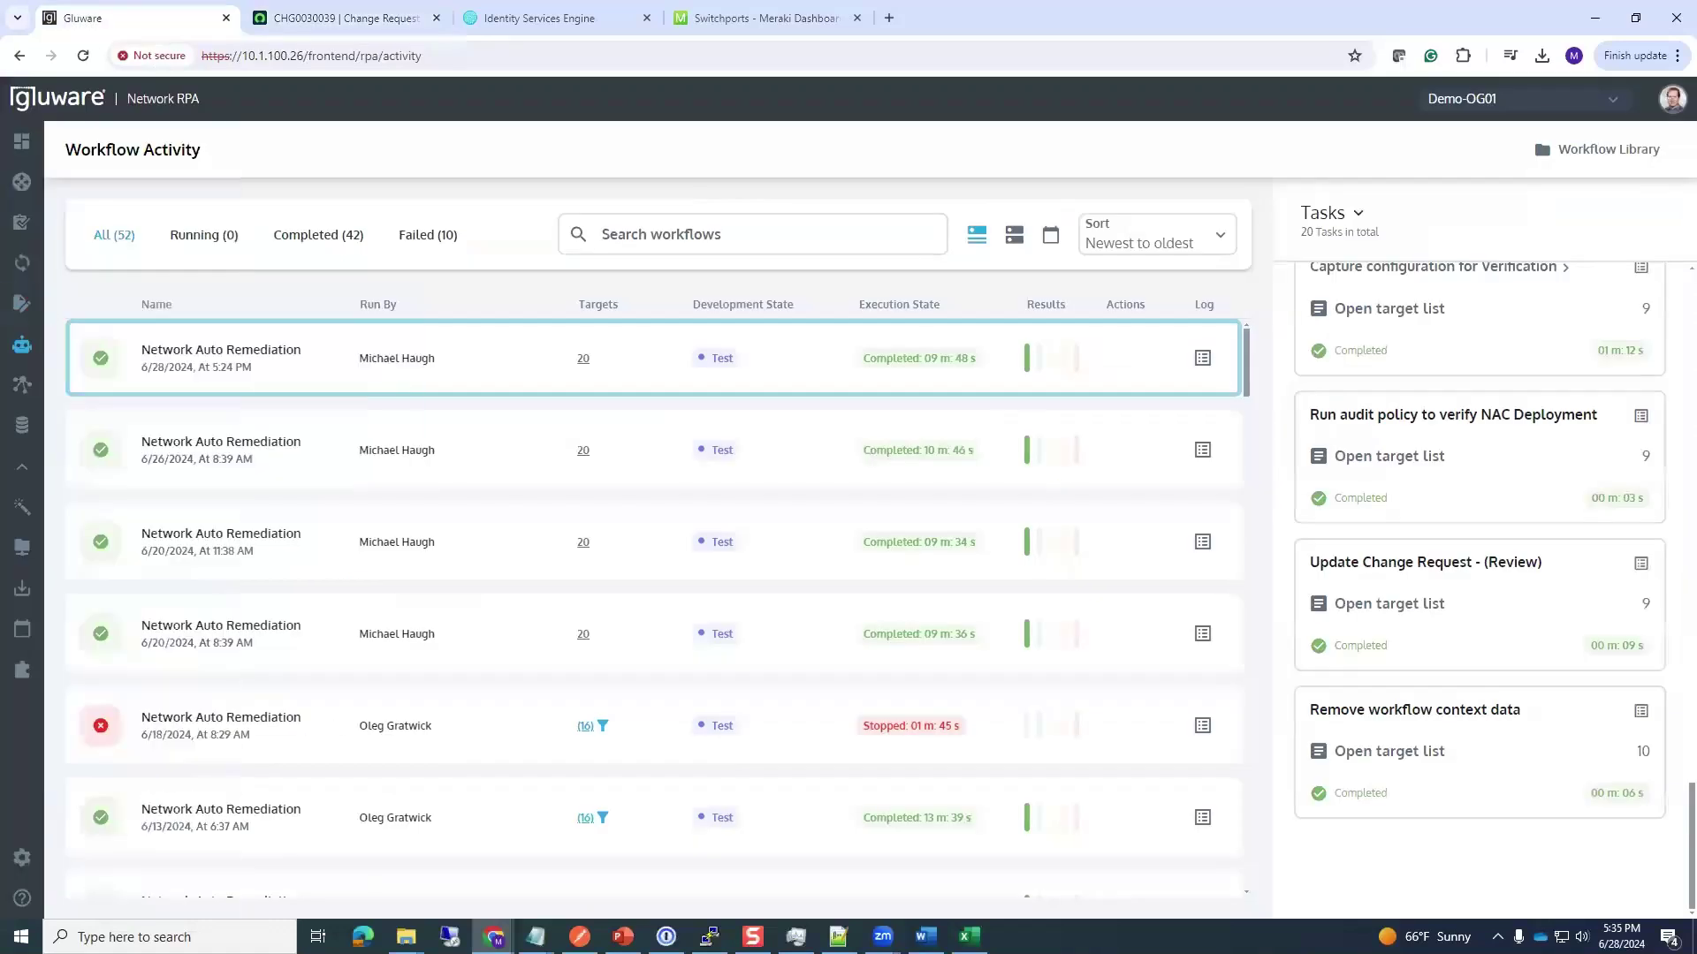